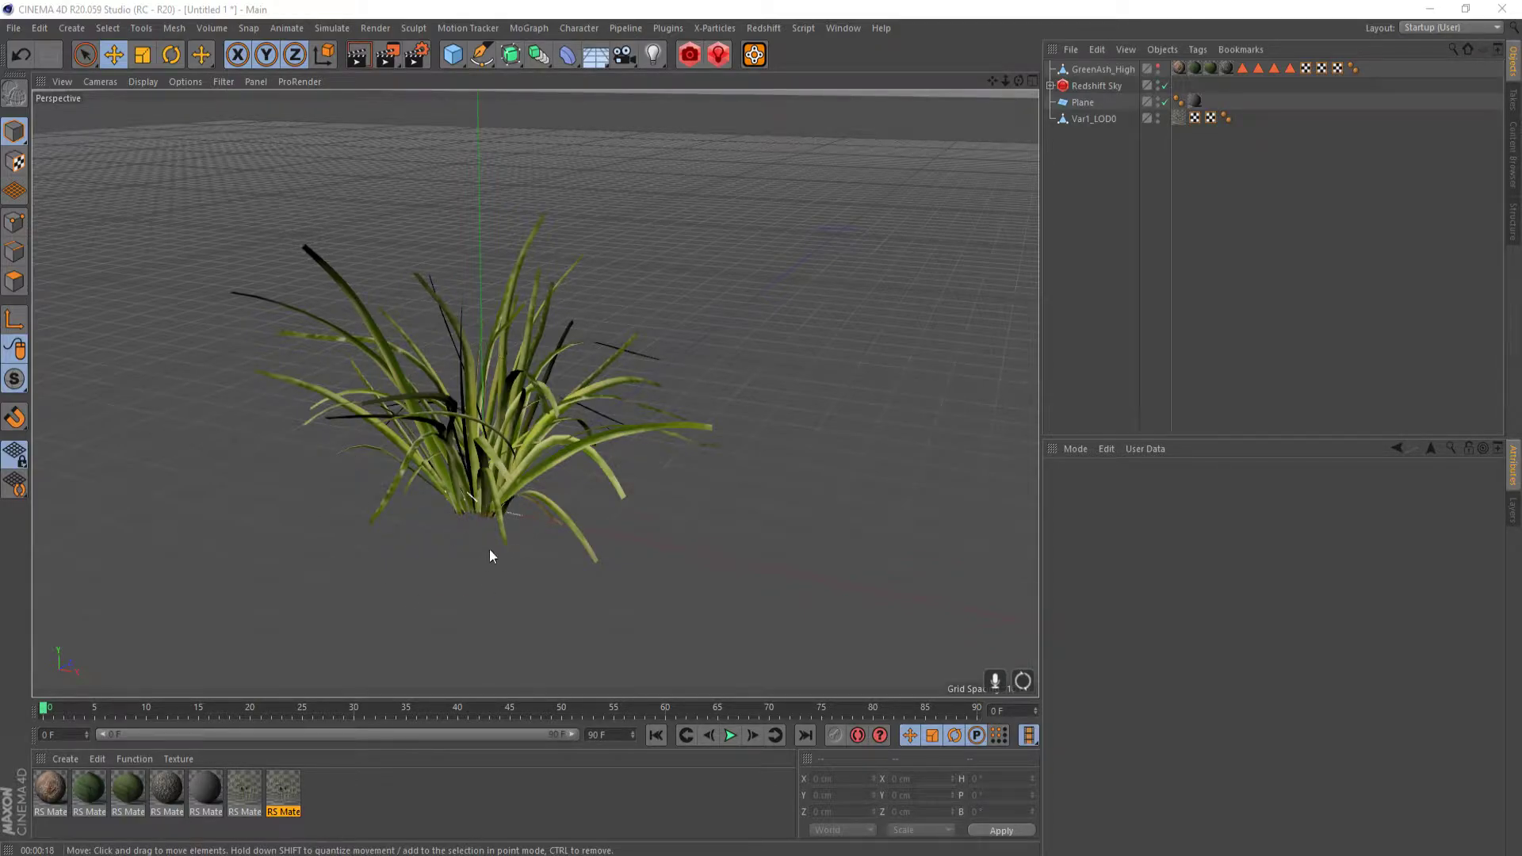
- Step the Picture Viewer history from the 'Without' to the 'With' translucency grass render, then close the viewer
left_click(521, 846)
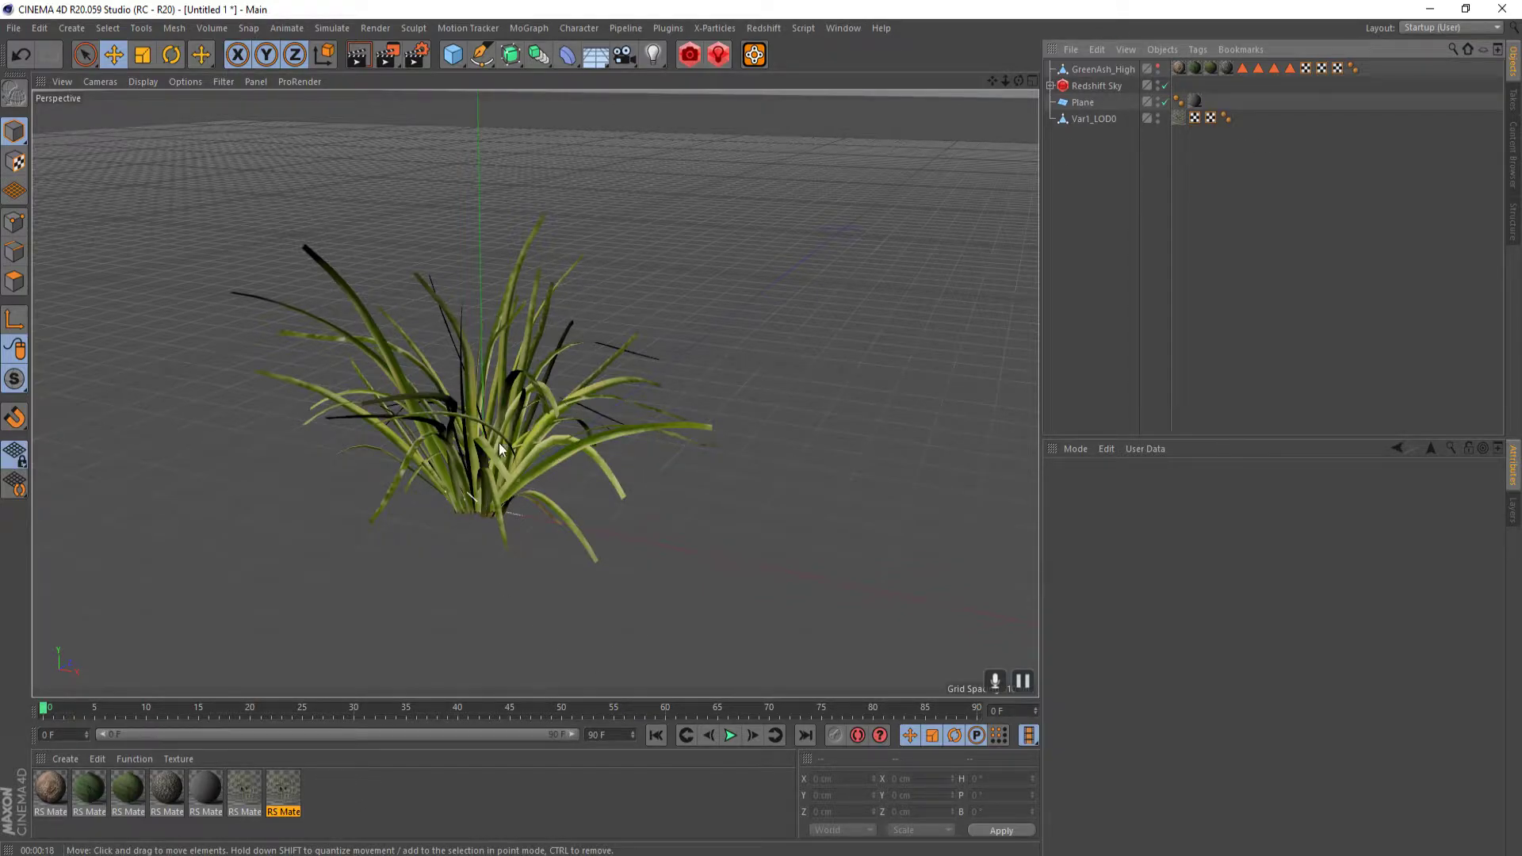
mouse_move(642, 854)
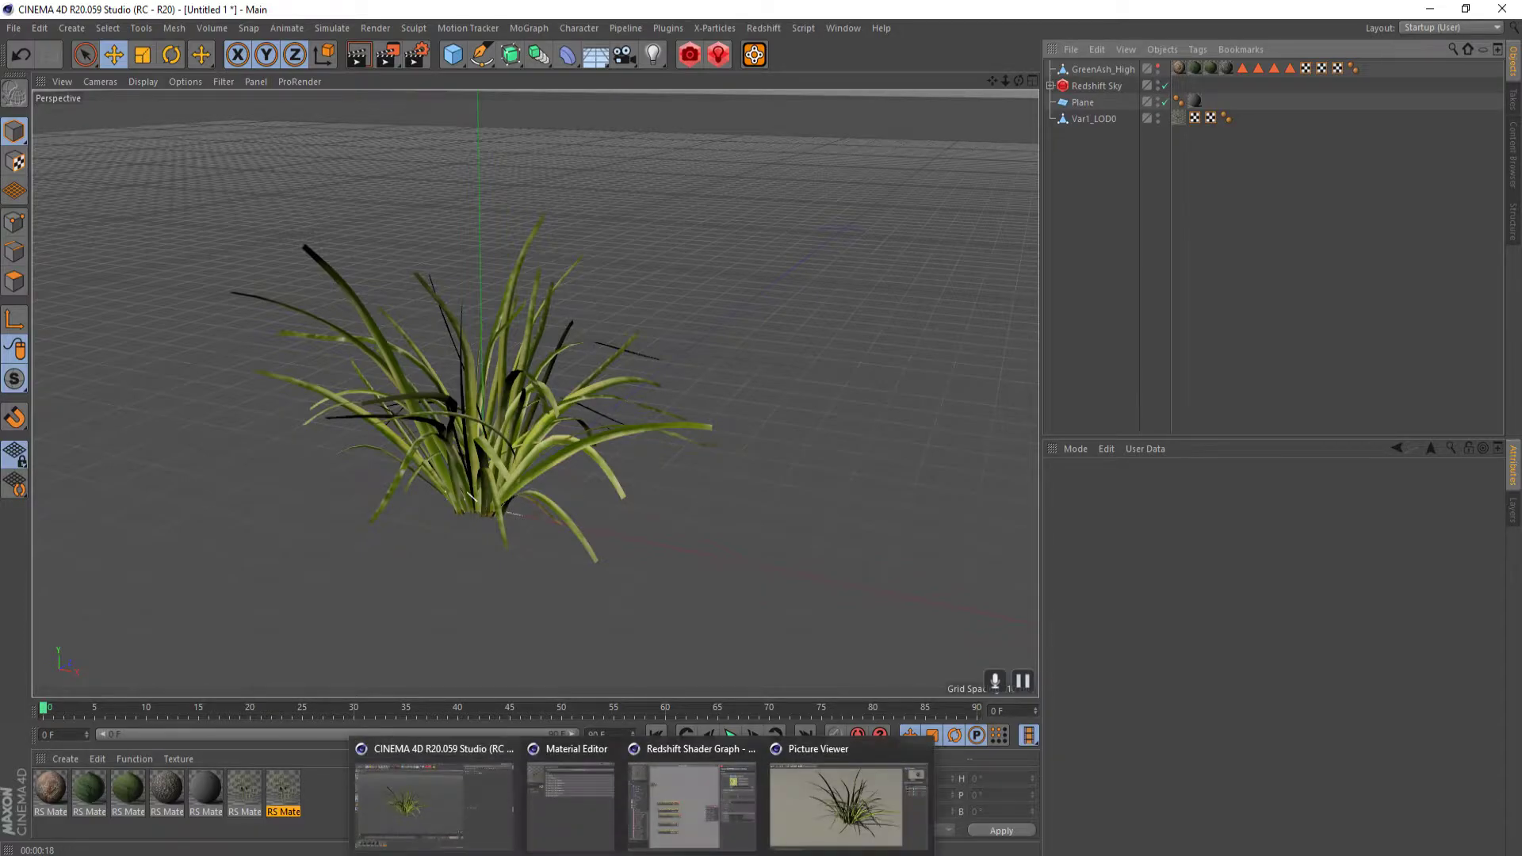
left_click(856, 797)
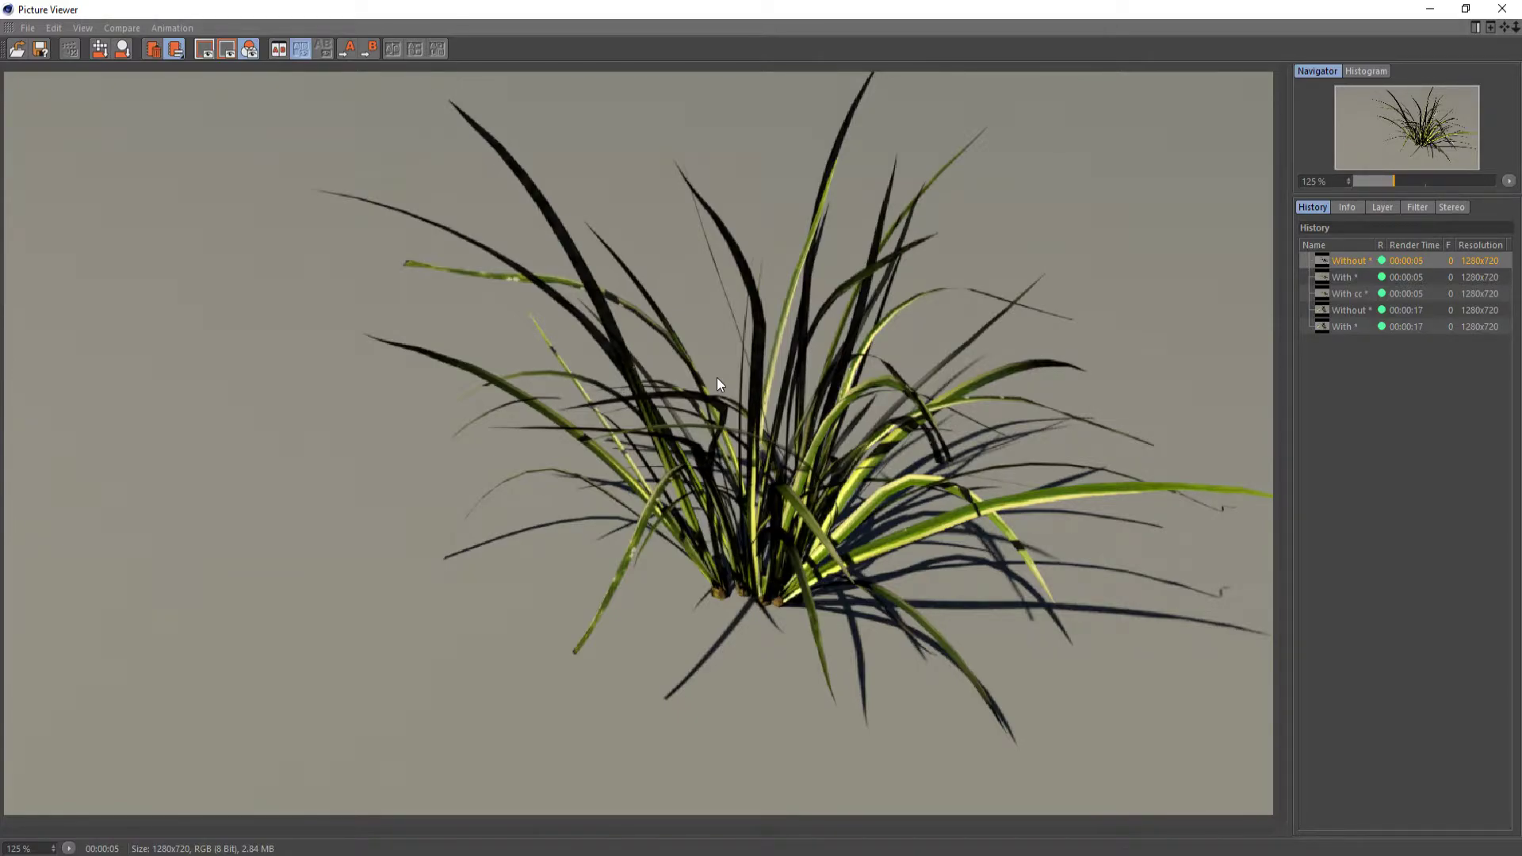
key("Down")
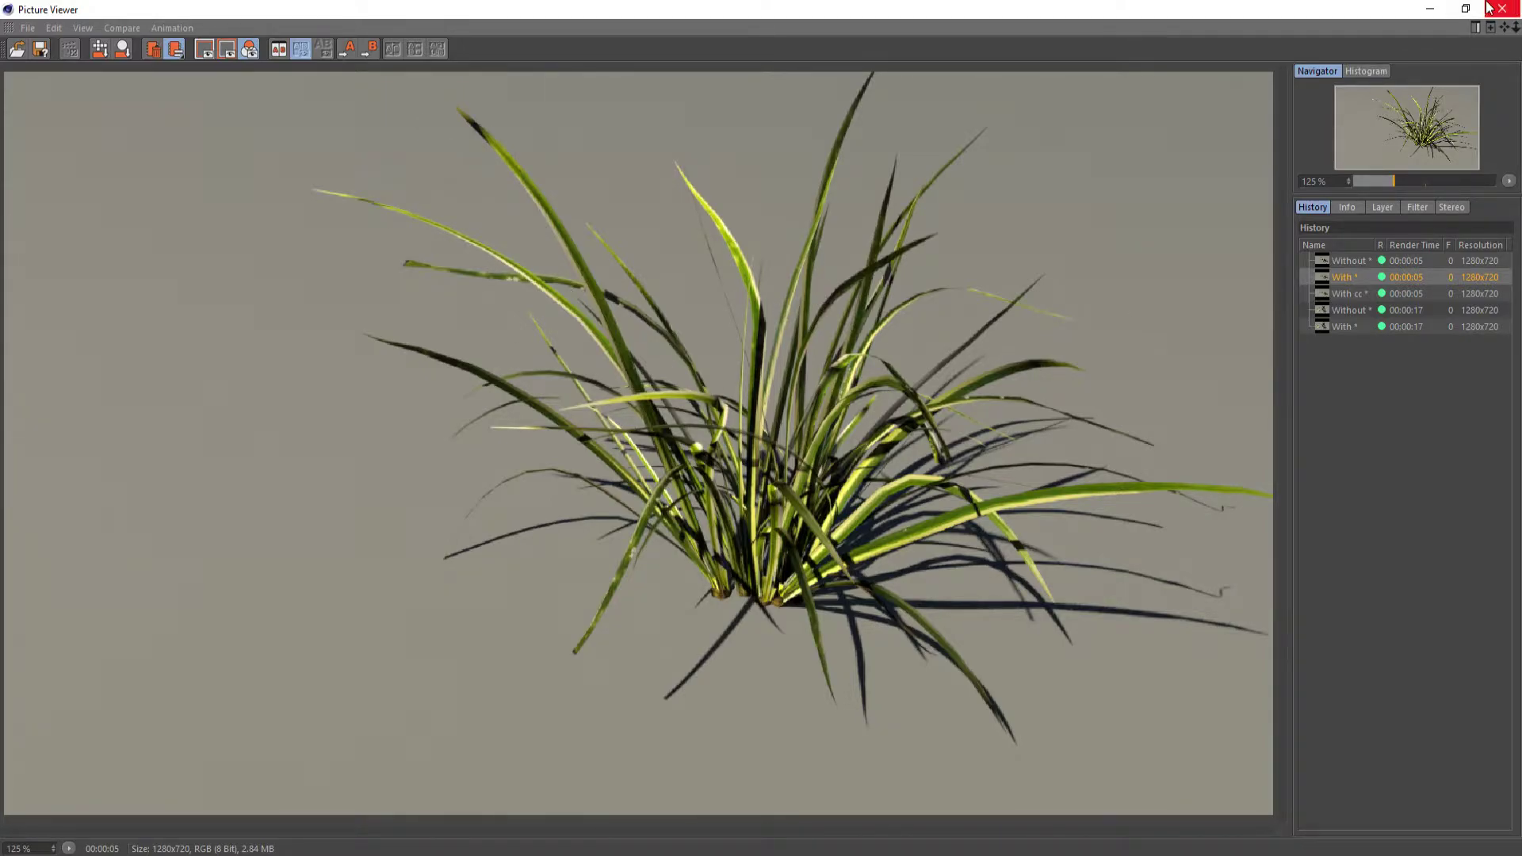
left_click(1430, 9)
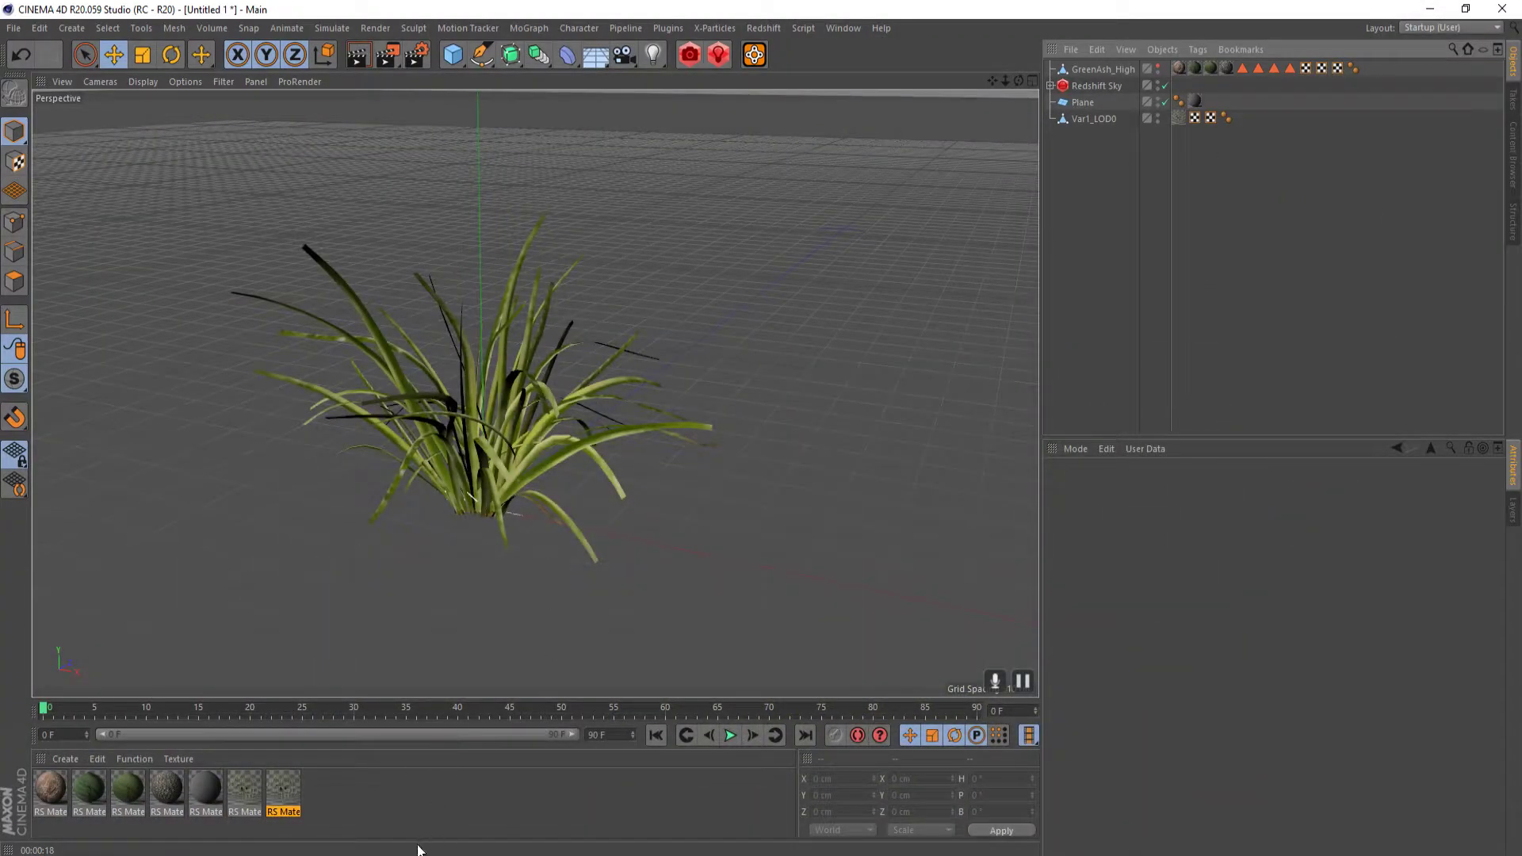
- Open smencbp_4K_Translucency.jpg from F:\Megascans\Free Scans\Plants_3d_tbdpec3r_4K_3dplant_ms\Textures\Atlas
mouse_move(421, 852)
left_click(340, 783)
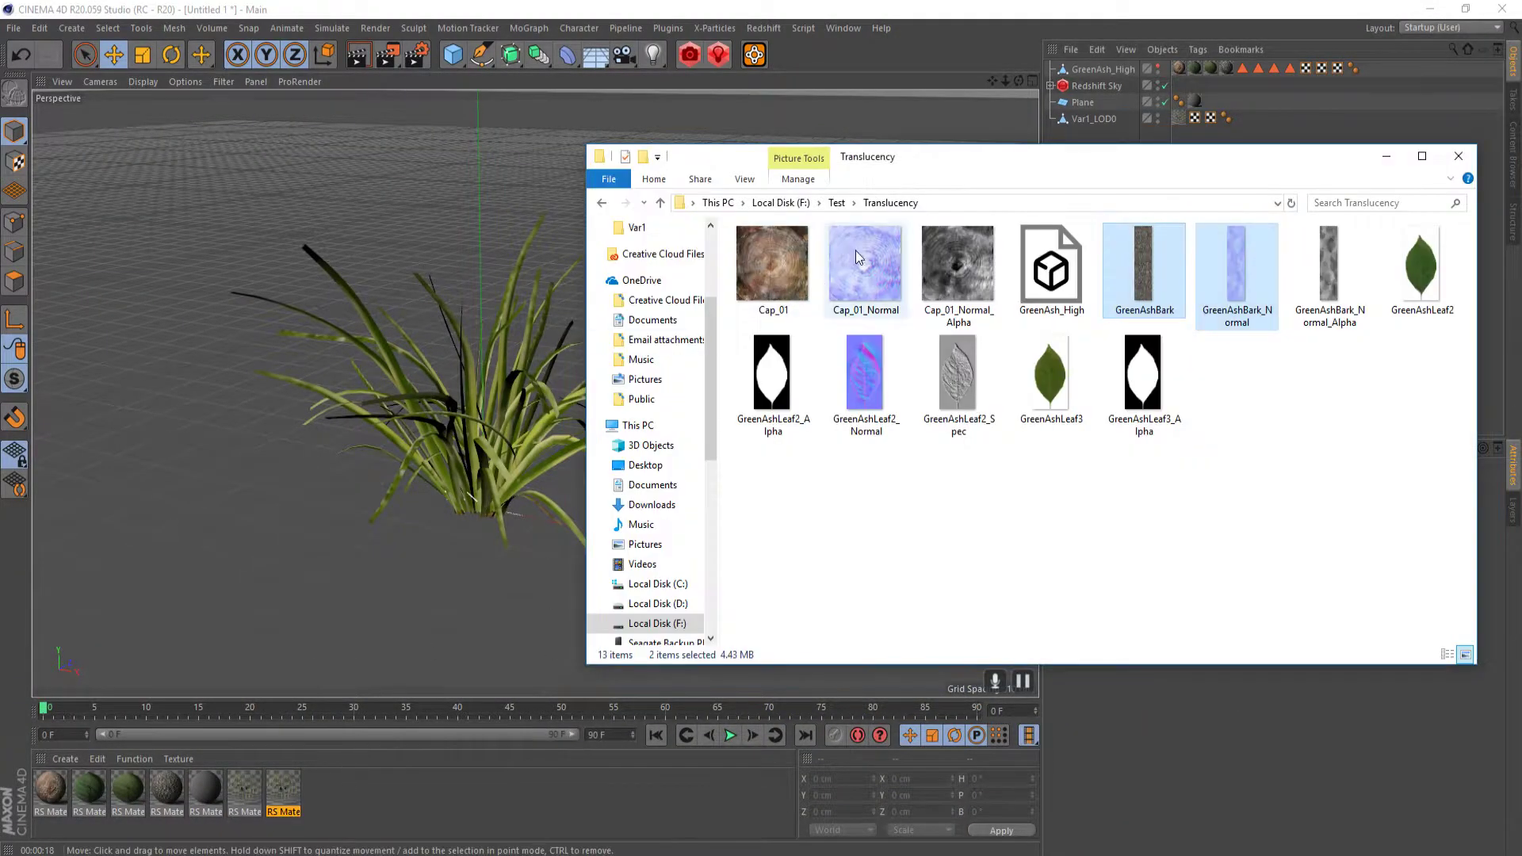
left_click(800, 200)
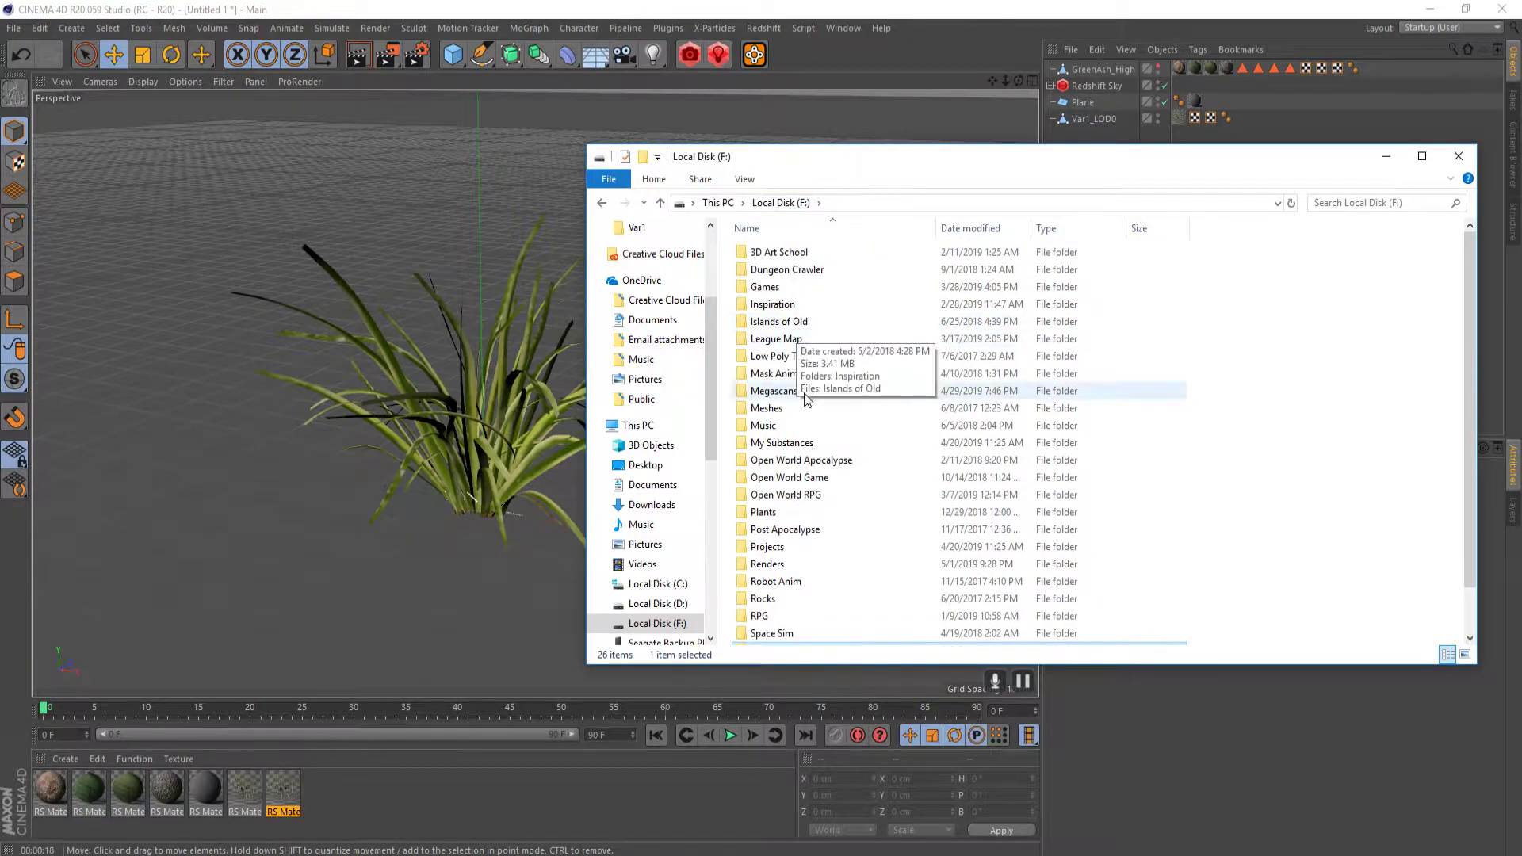
double_click(802, 391)
double_click(777, 253)
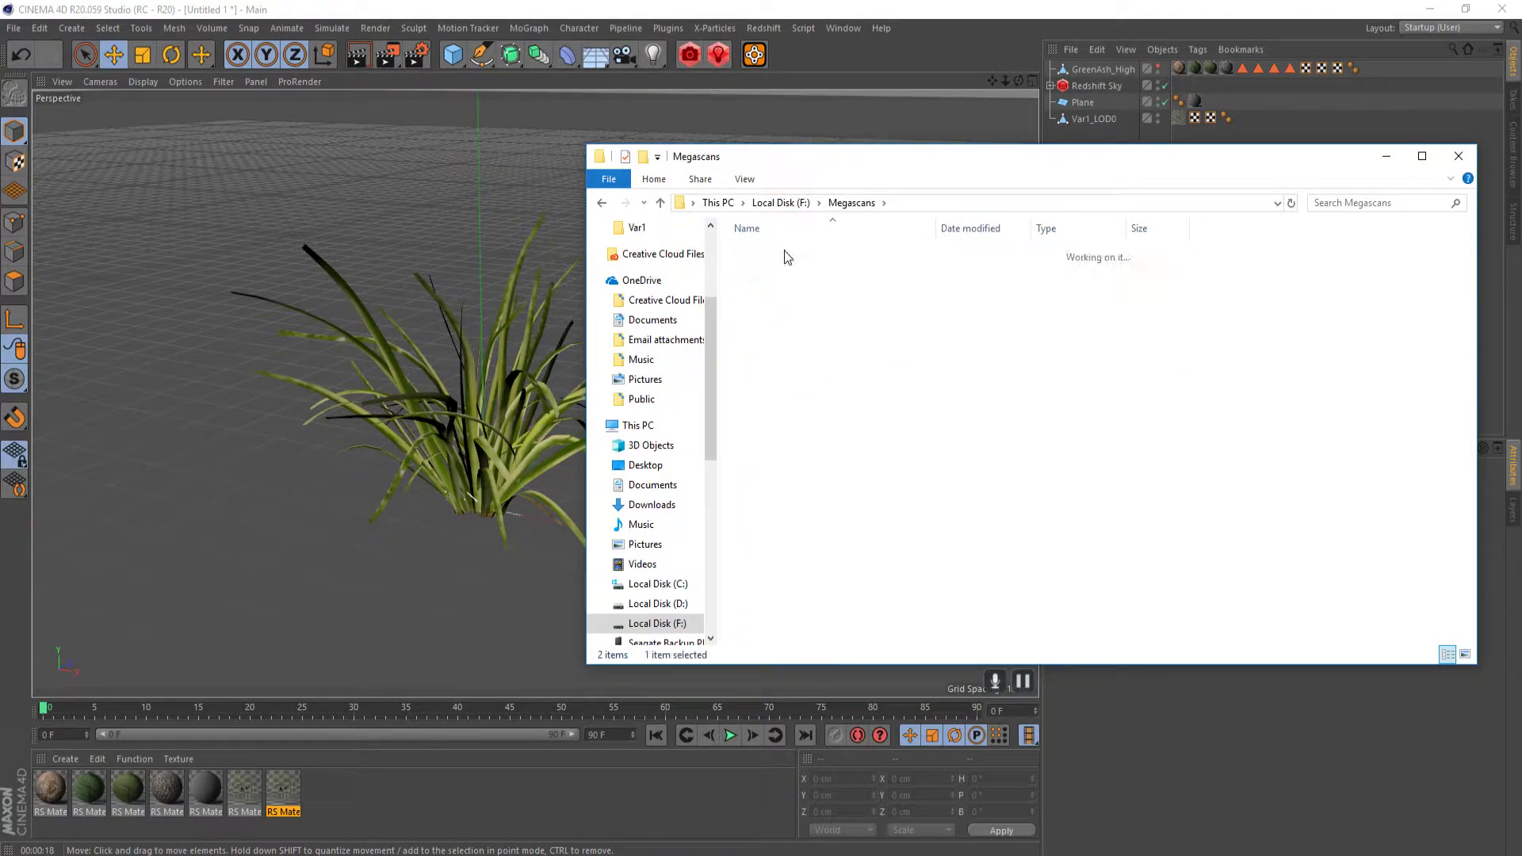
scroll(788, 373, "down", 3)
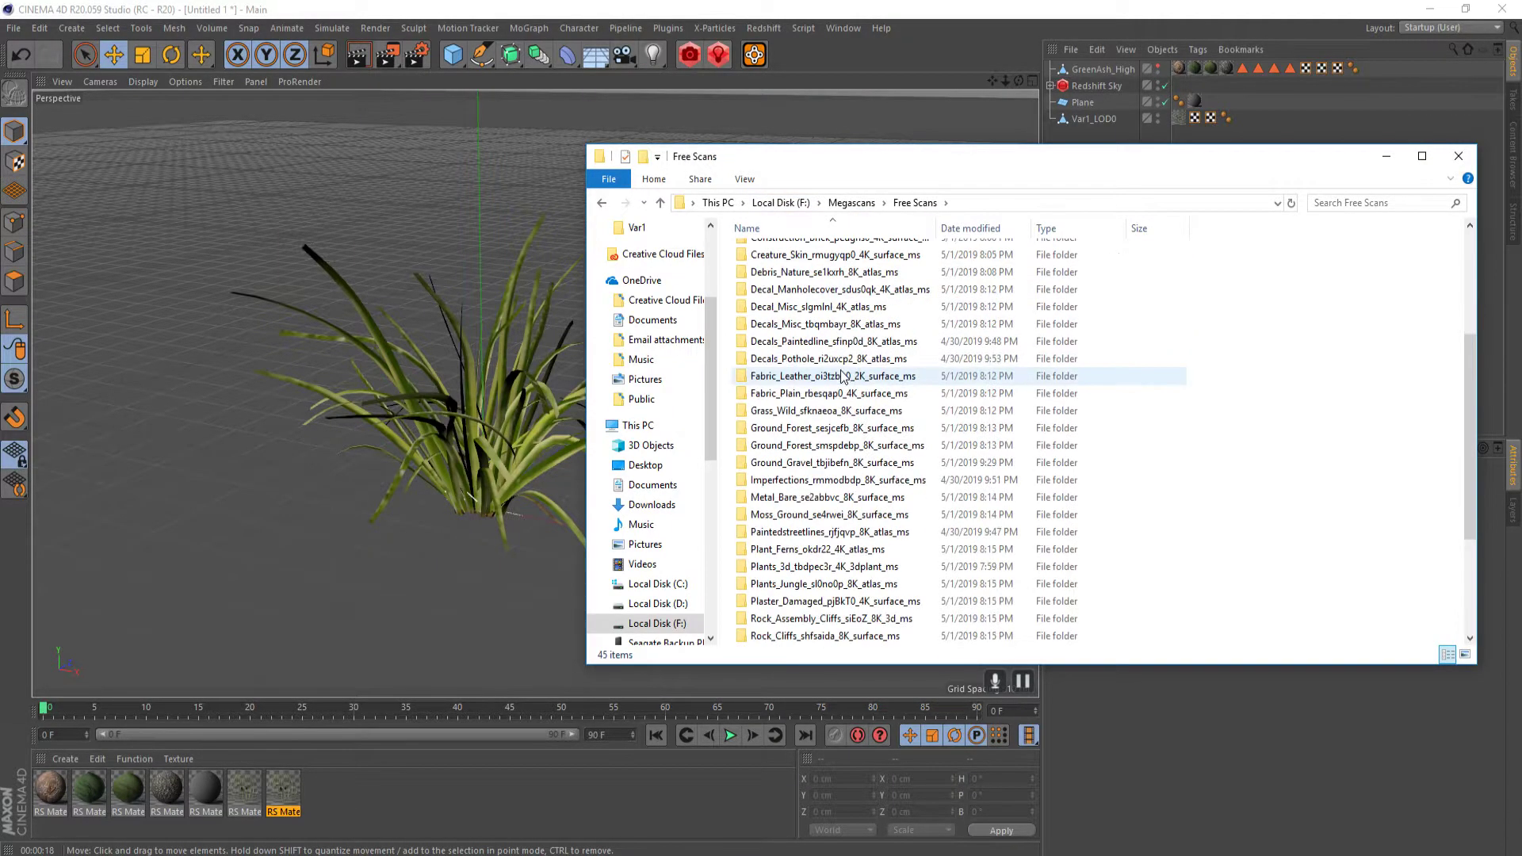
double_click(803, 564)
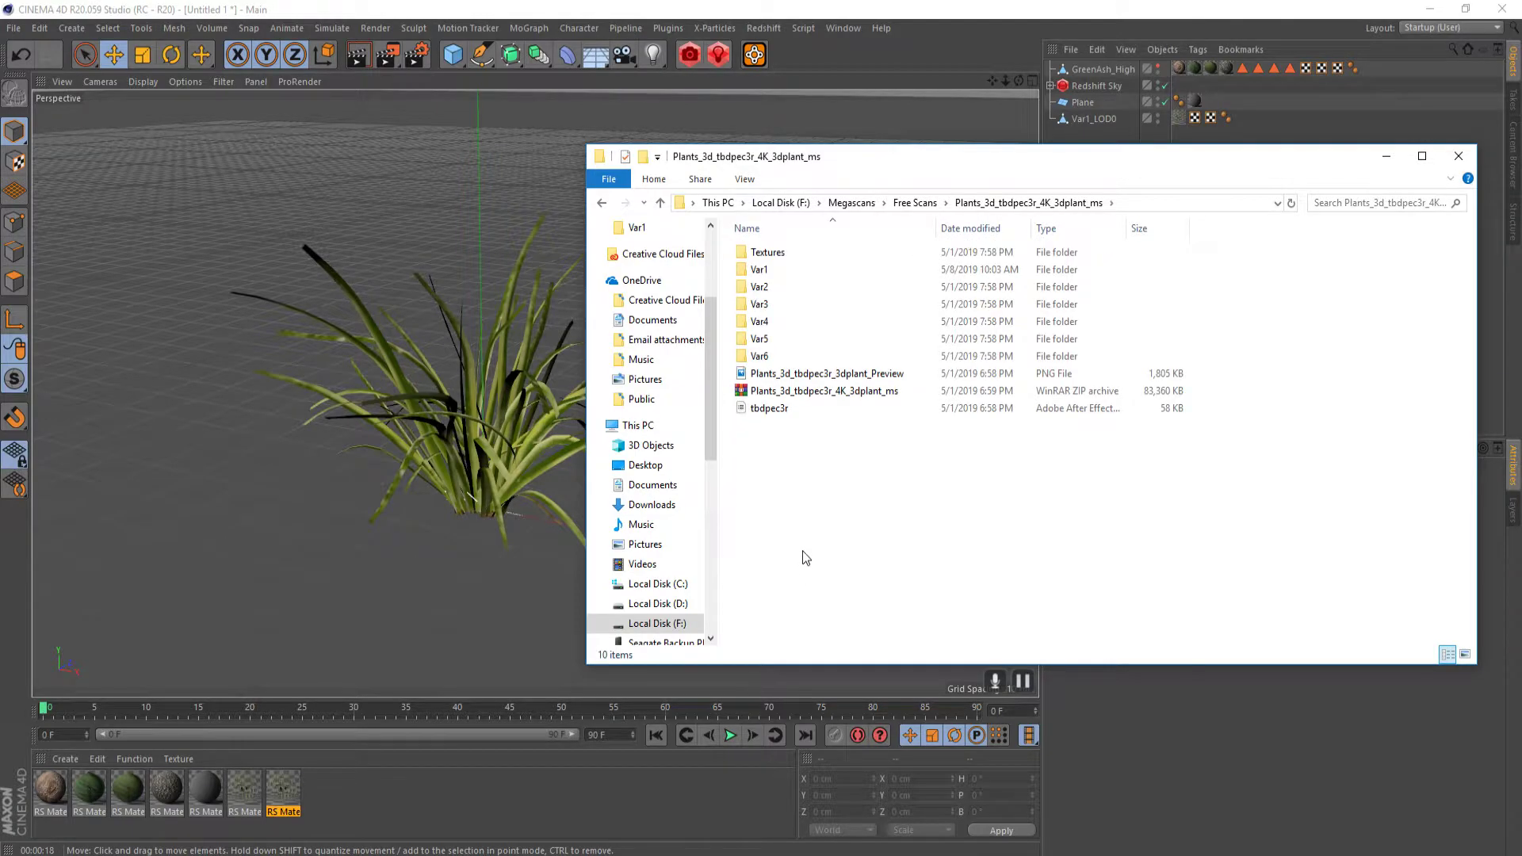
double_click(768, 253)
double_click(783, 252)
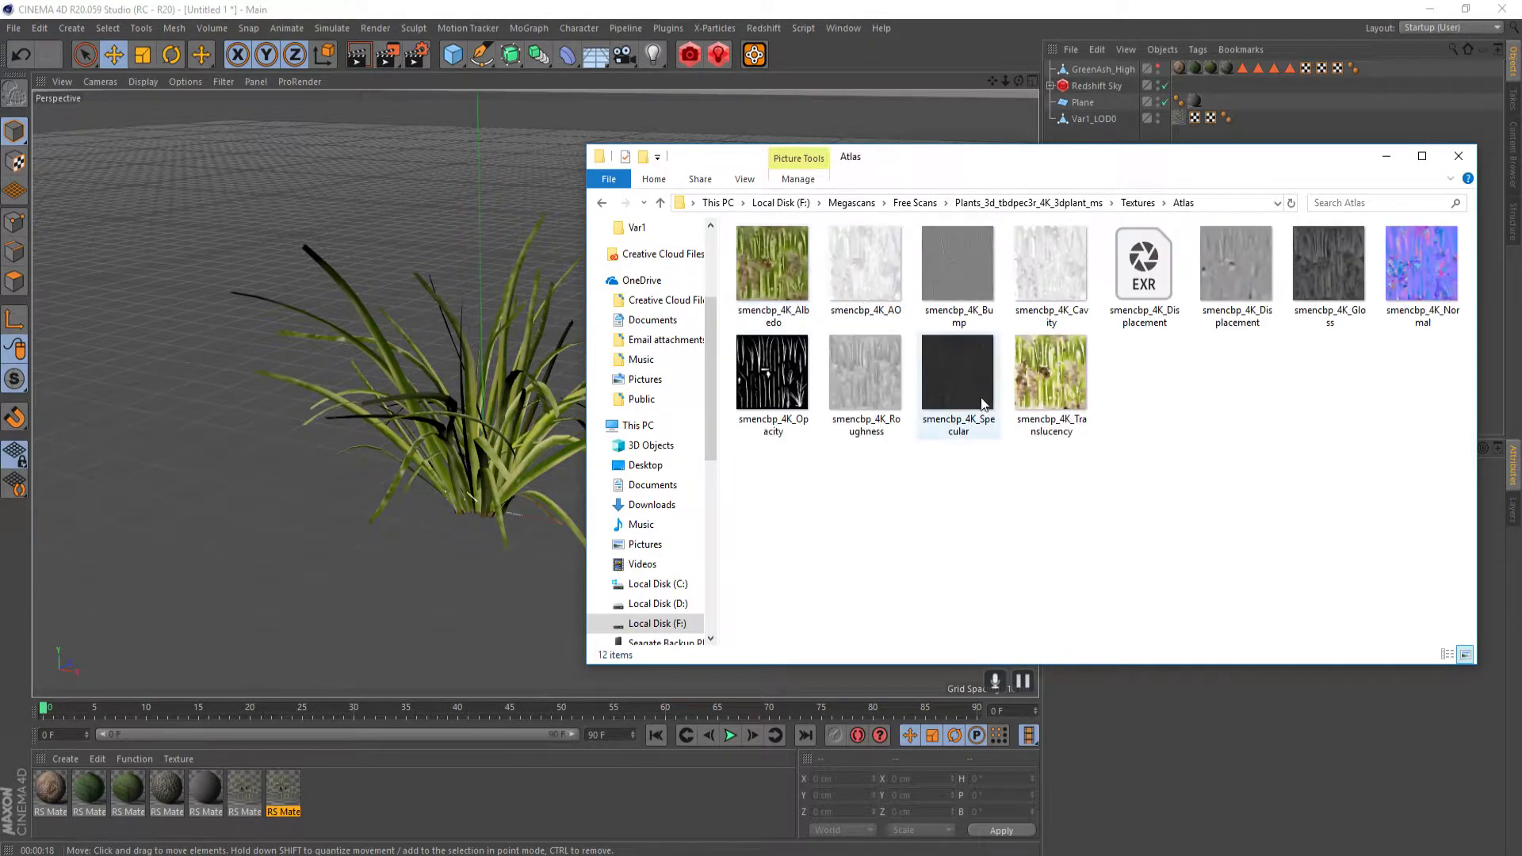
double_click(1053, 365)
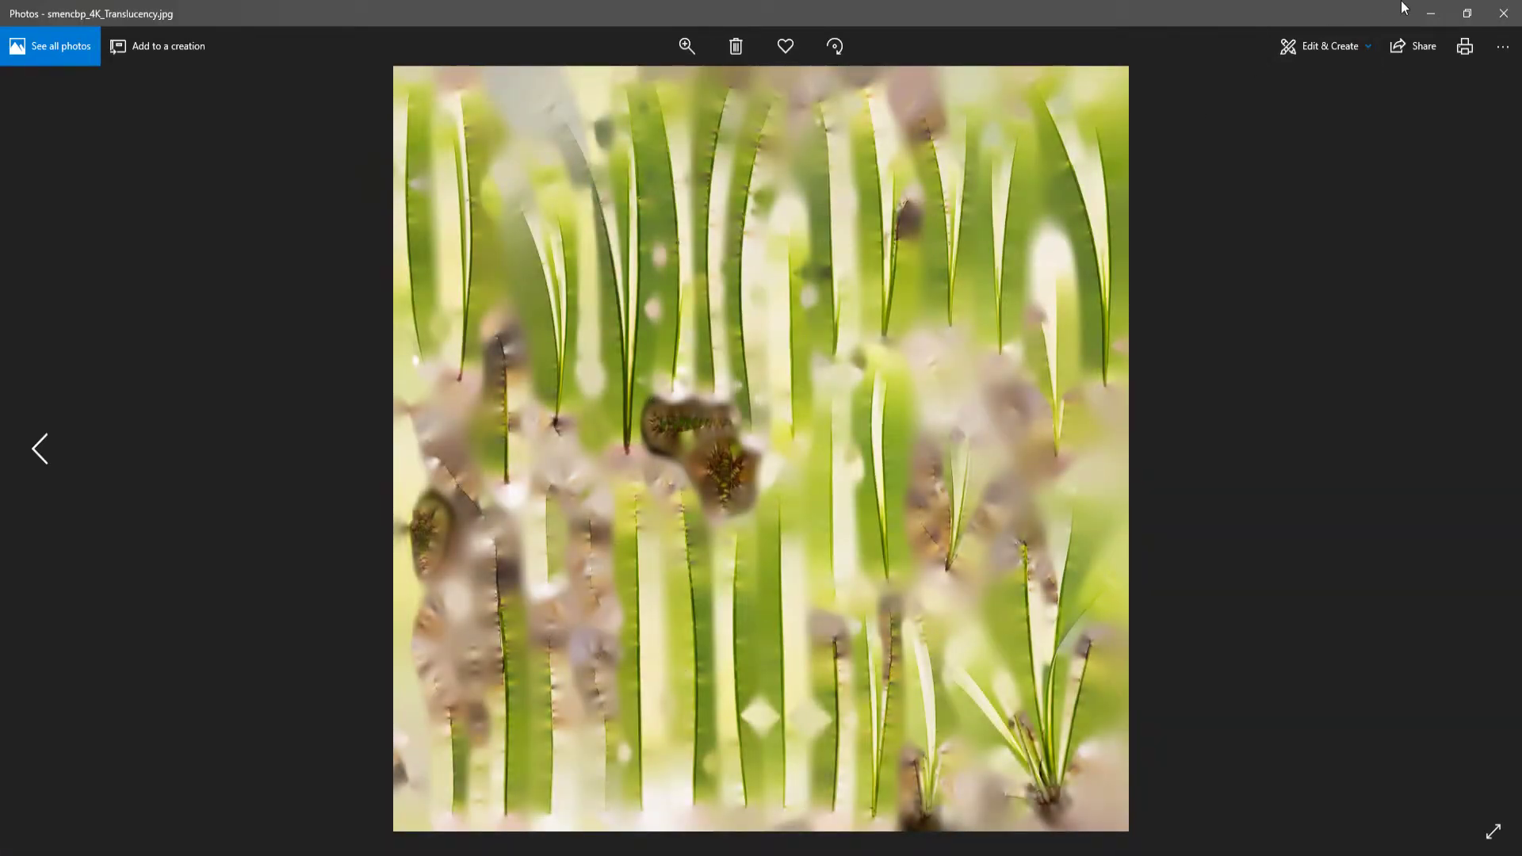
- Restore and re-maximize the Photos window showing the Translucency map, then close Photos
left_click_drag(1401, 1, 1157, 402)
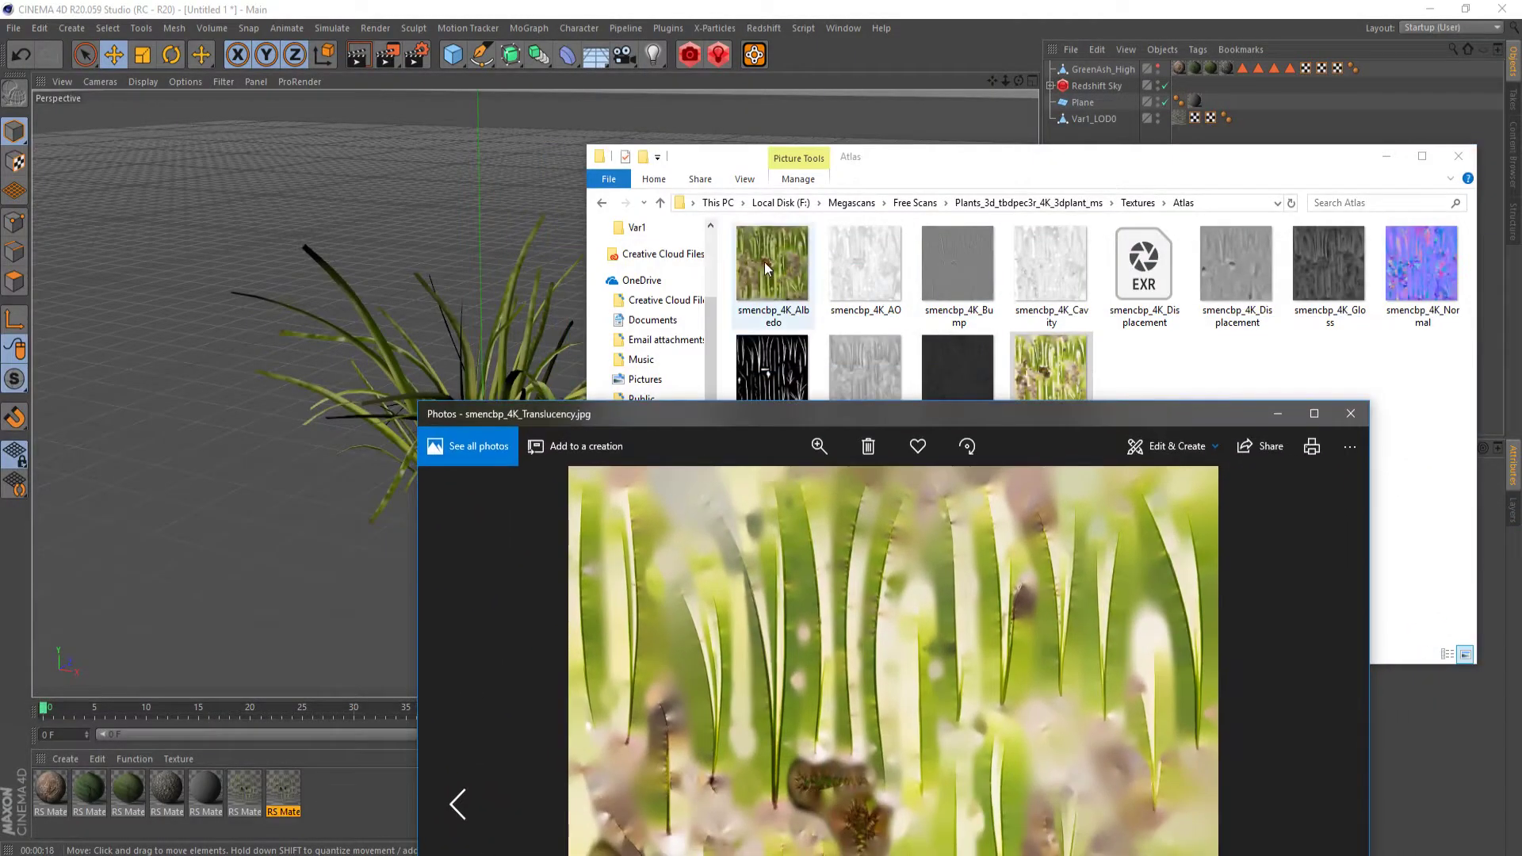
left_click_drag(1024, 419, 936, 3)
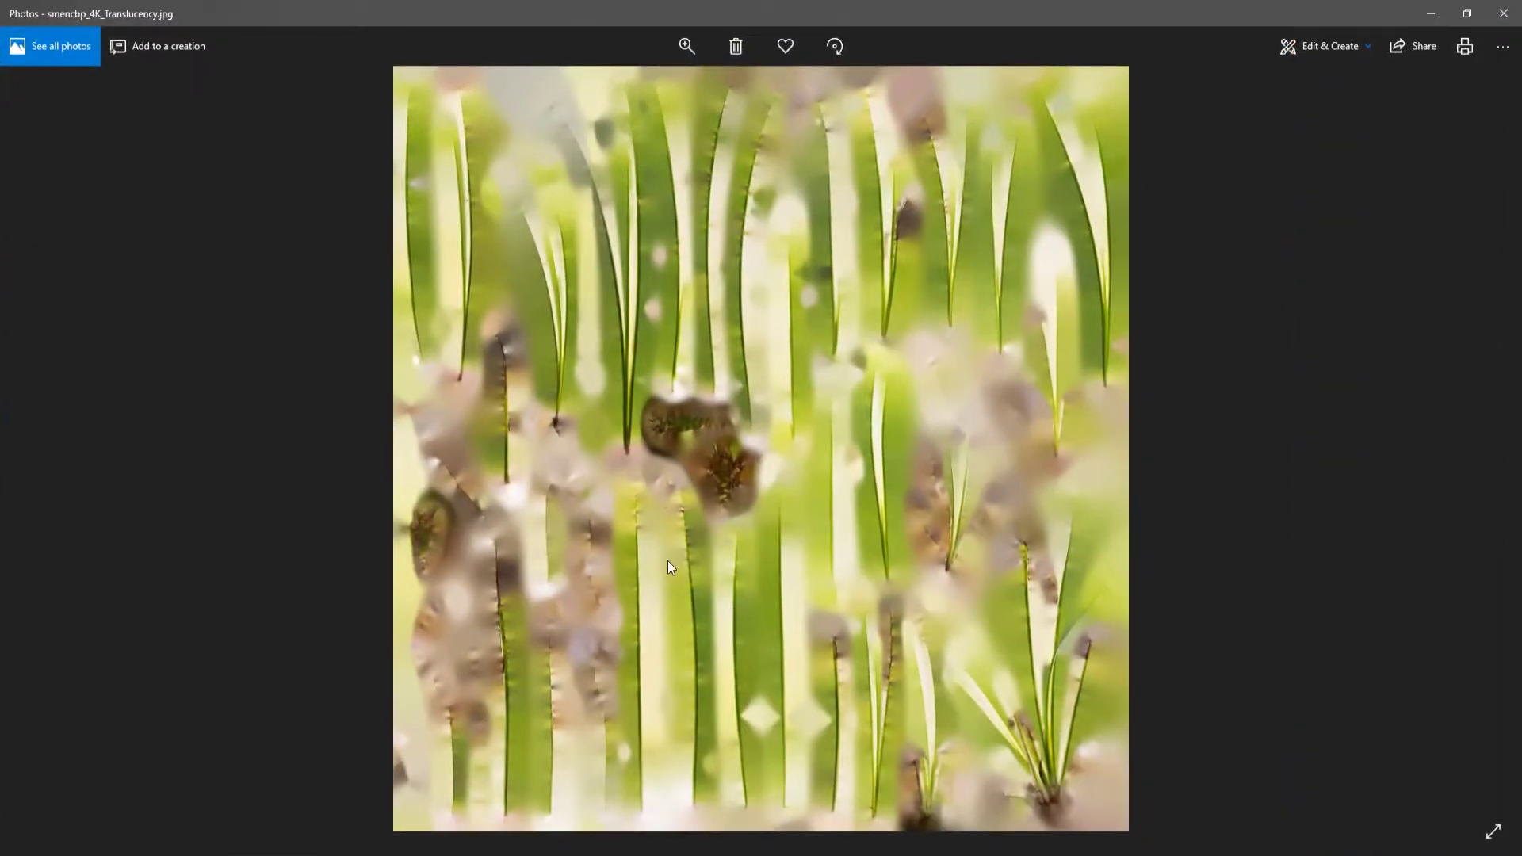
left_click(1490, 9)
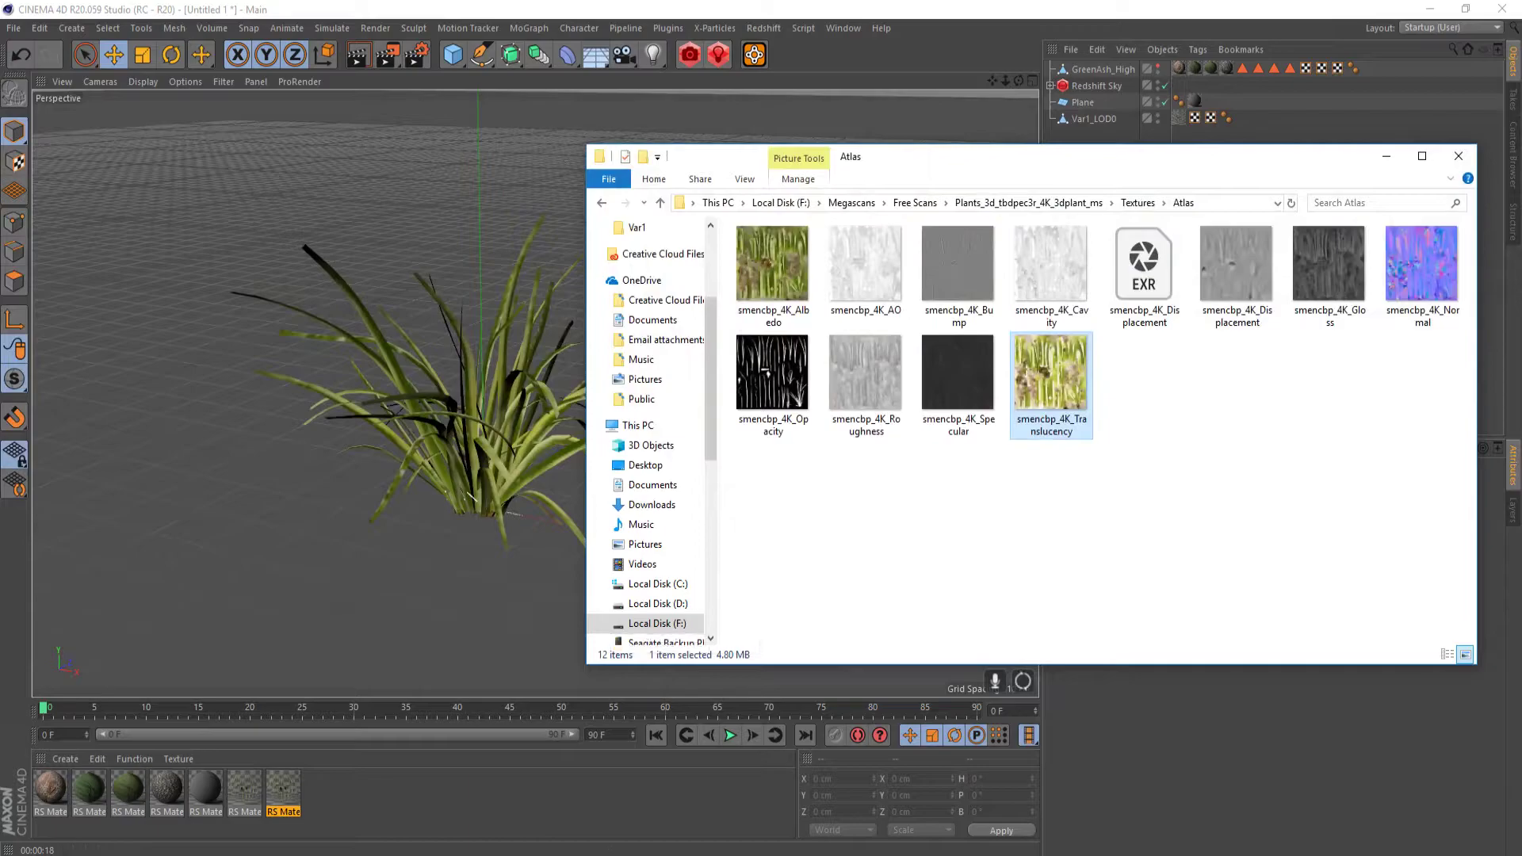
- Bring up RS Material.3's shader graph and frame the texture nodes and RS Material node
mouse_move(619, 841)
left_click(692, 793)
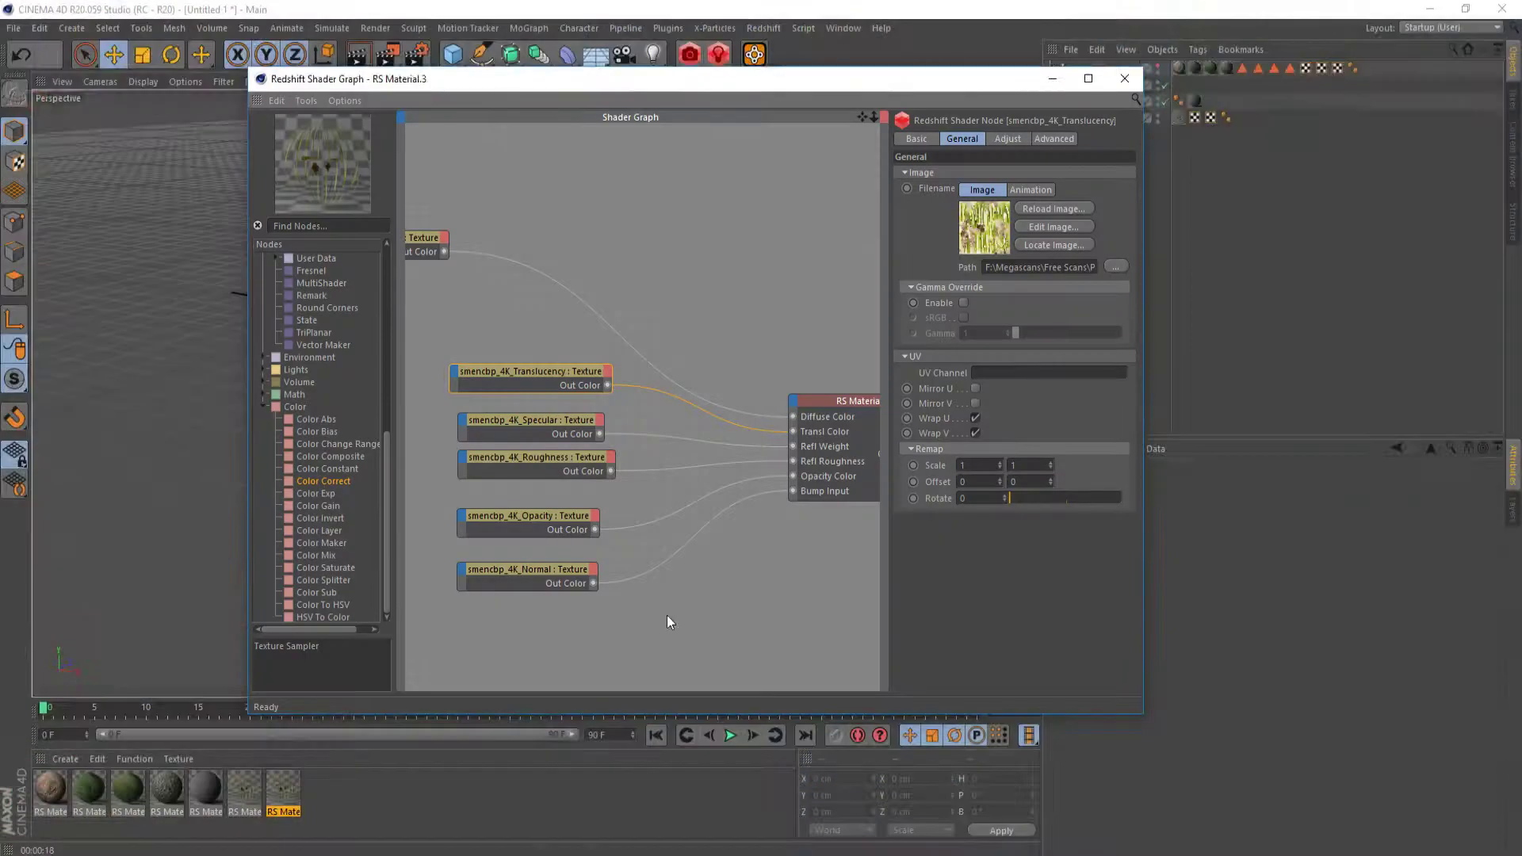
middle_click_drag(564, 321, 649, 316)
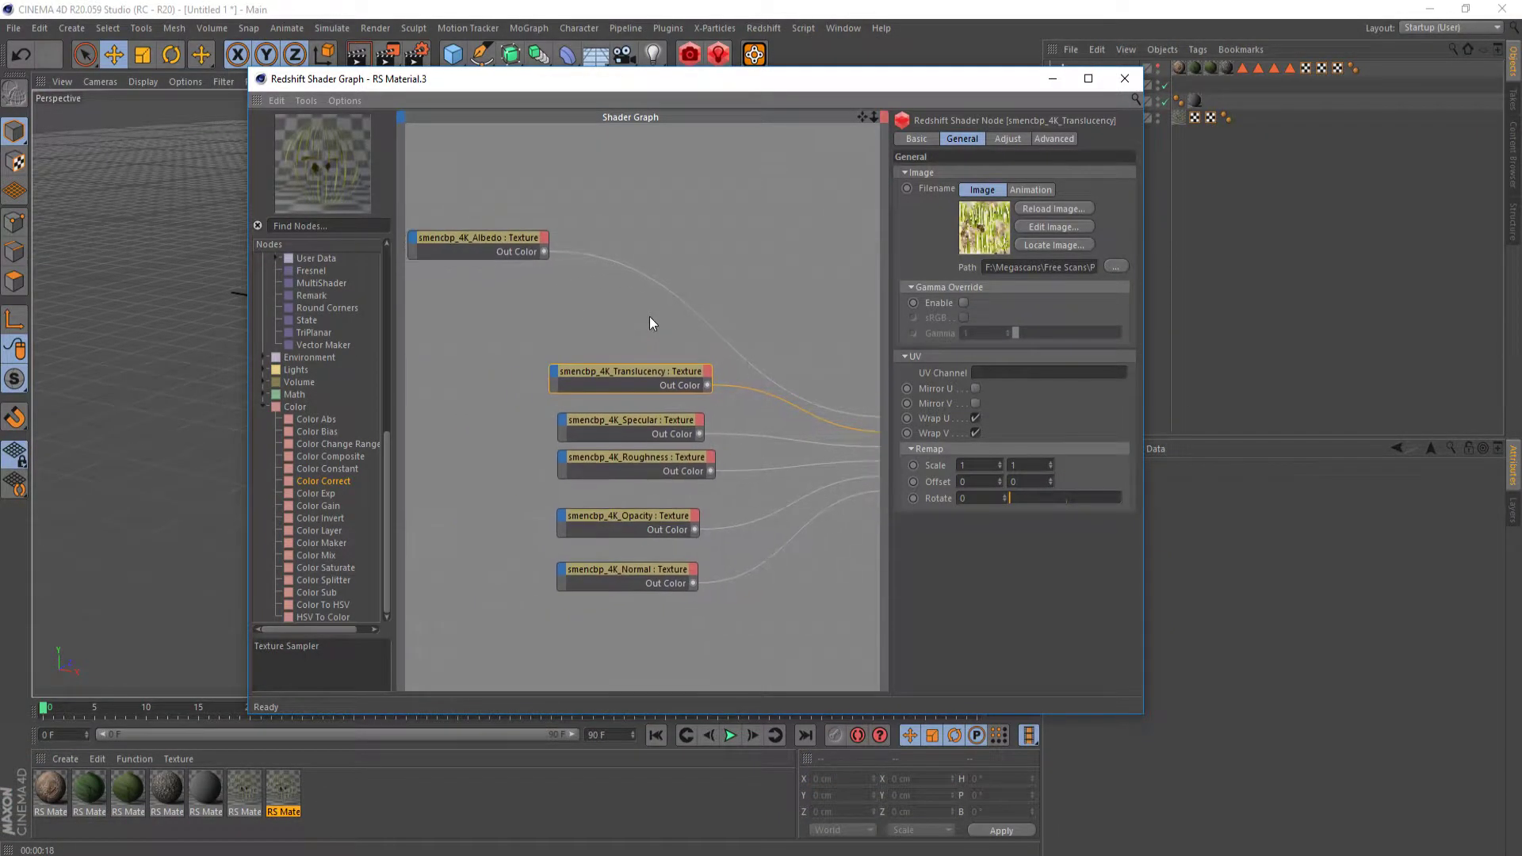
middle_click_drag(553, 273, 455, 321)
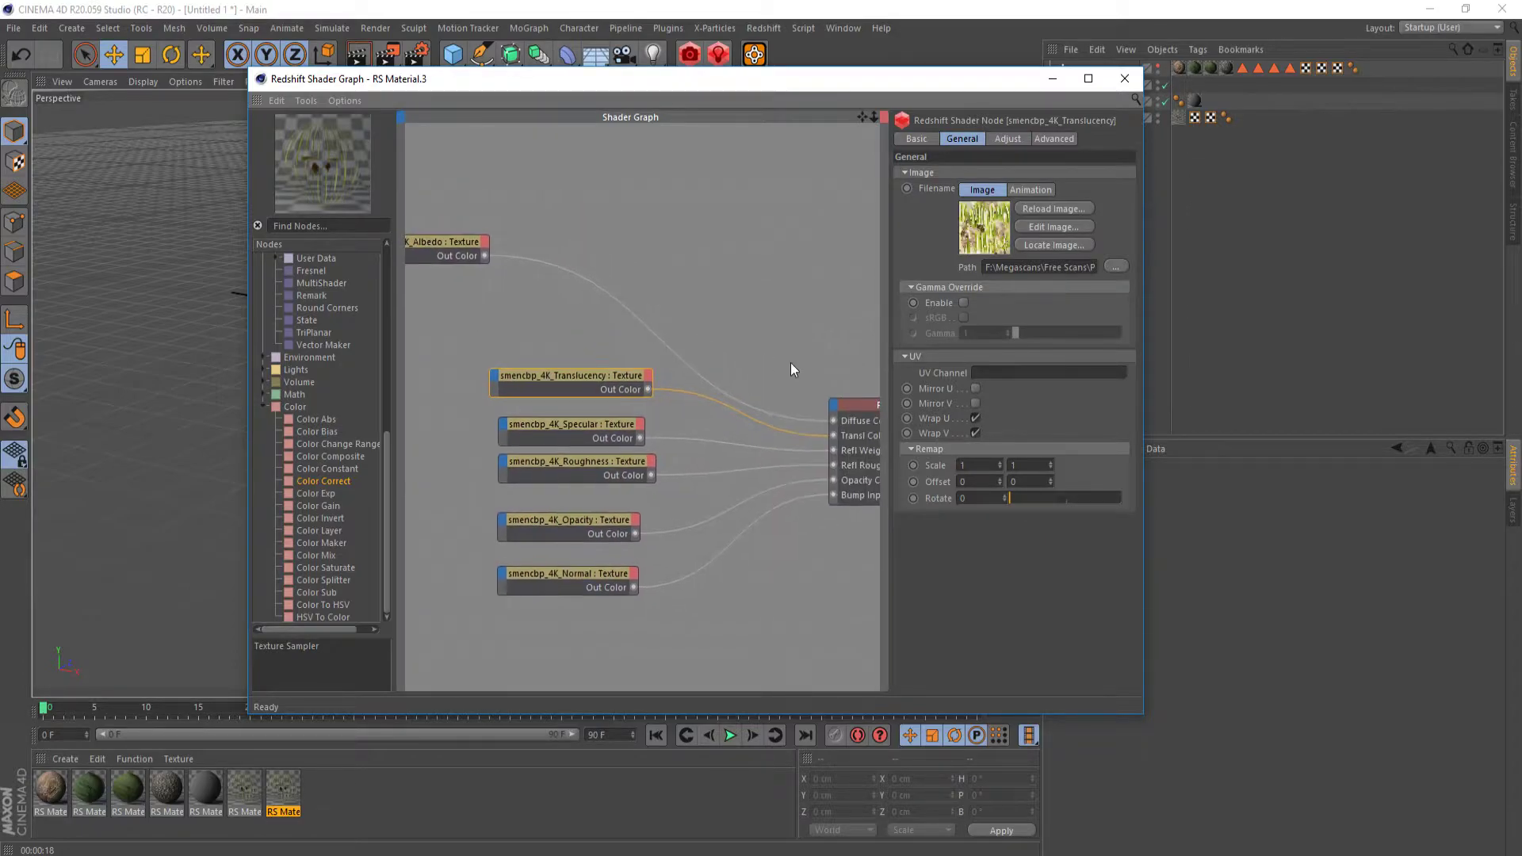
middle_click_drag(593, 384, 473, 342)
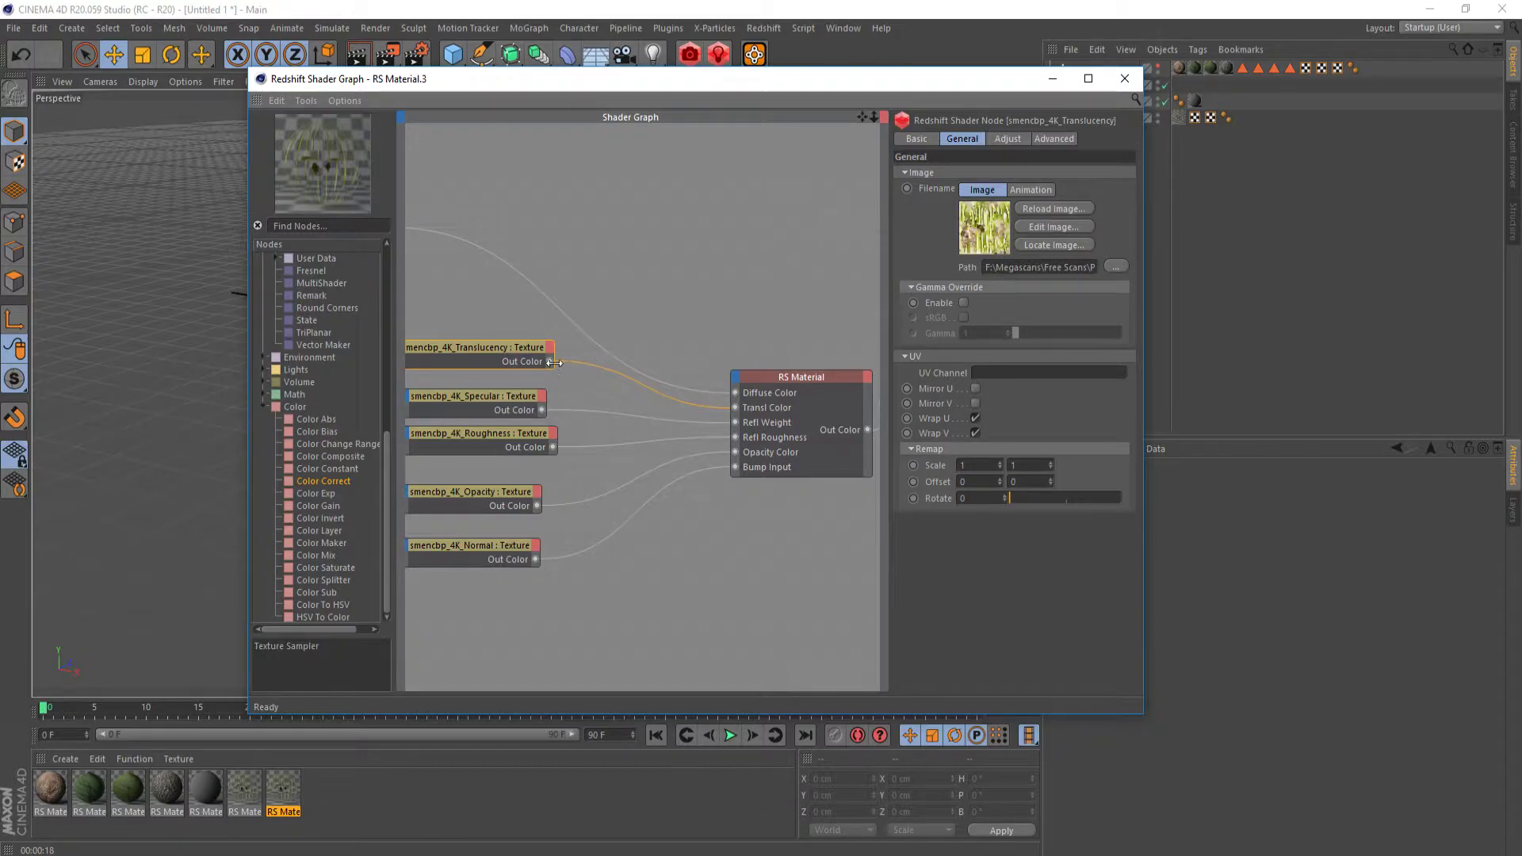
- Wire the Translucency texture's Out Color into RS Material's Transl Color input
left_click_drag(717, 379, 730, 378)
mouse_move(877, 404)
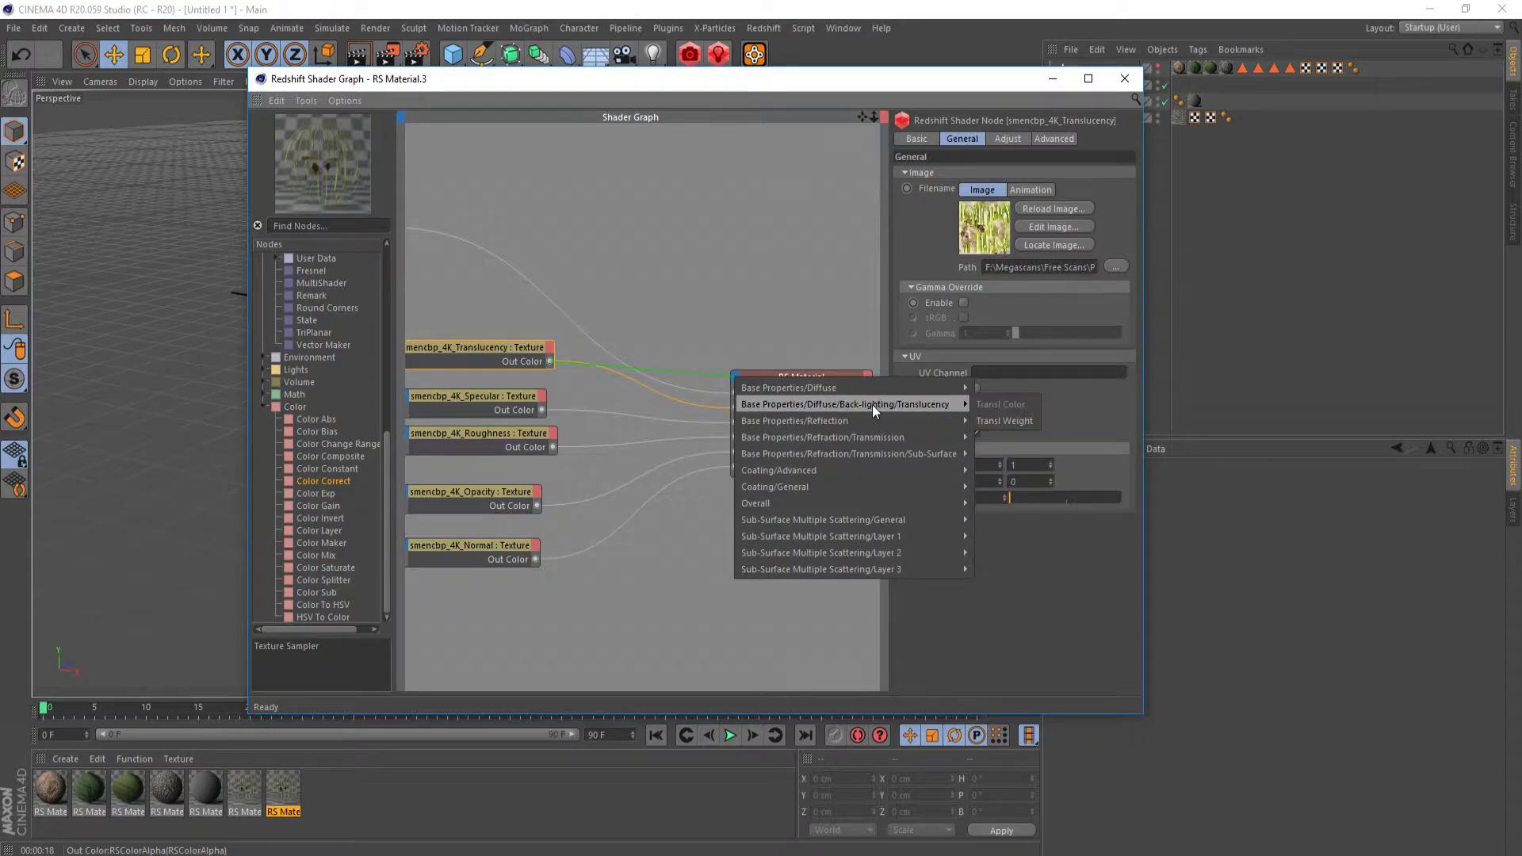
left_click(1003, 405)
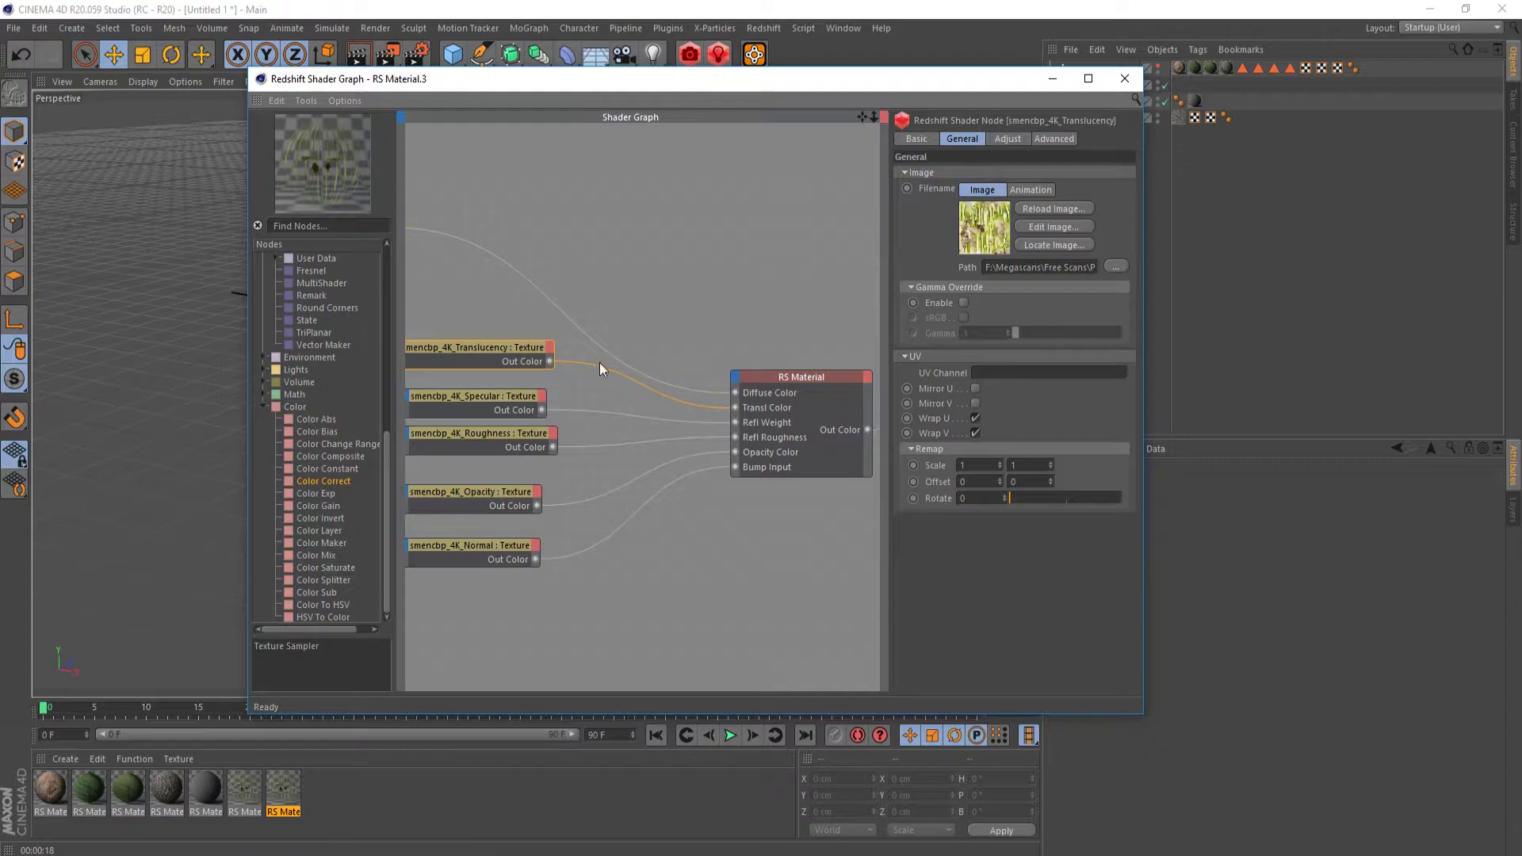
middle_click_drag(551, 307, 626, 315)
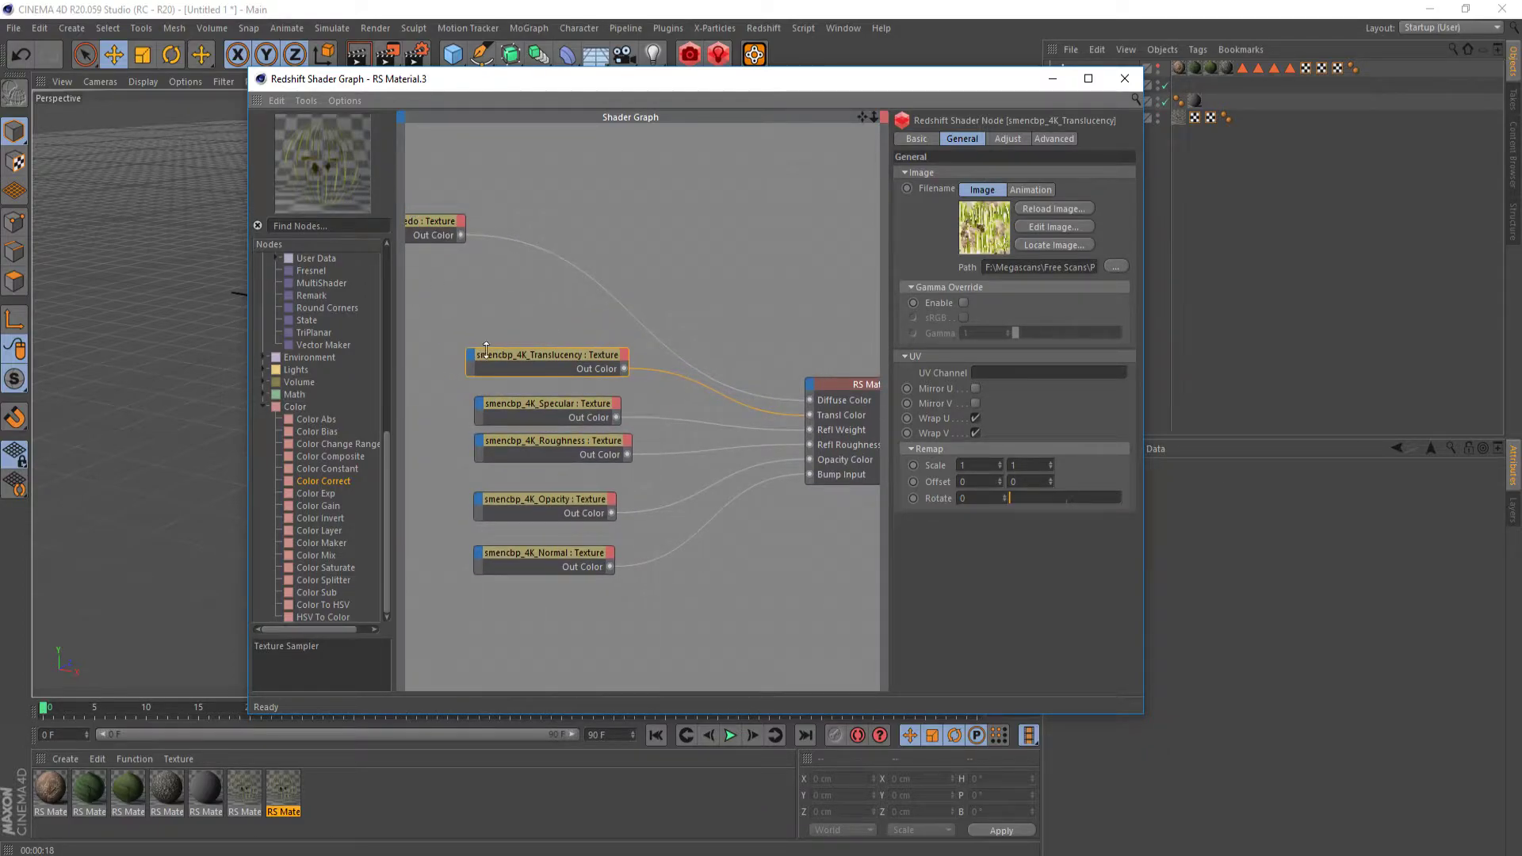
left_click(832, 386)
middle_click_drag(675, 336, 464, 331)
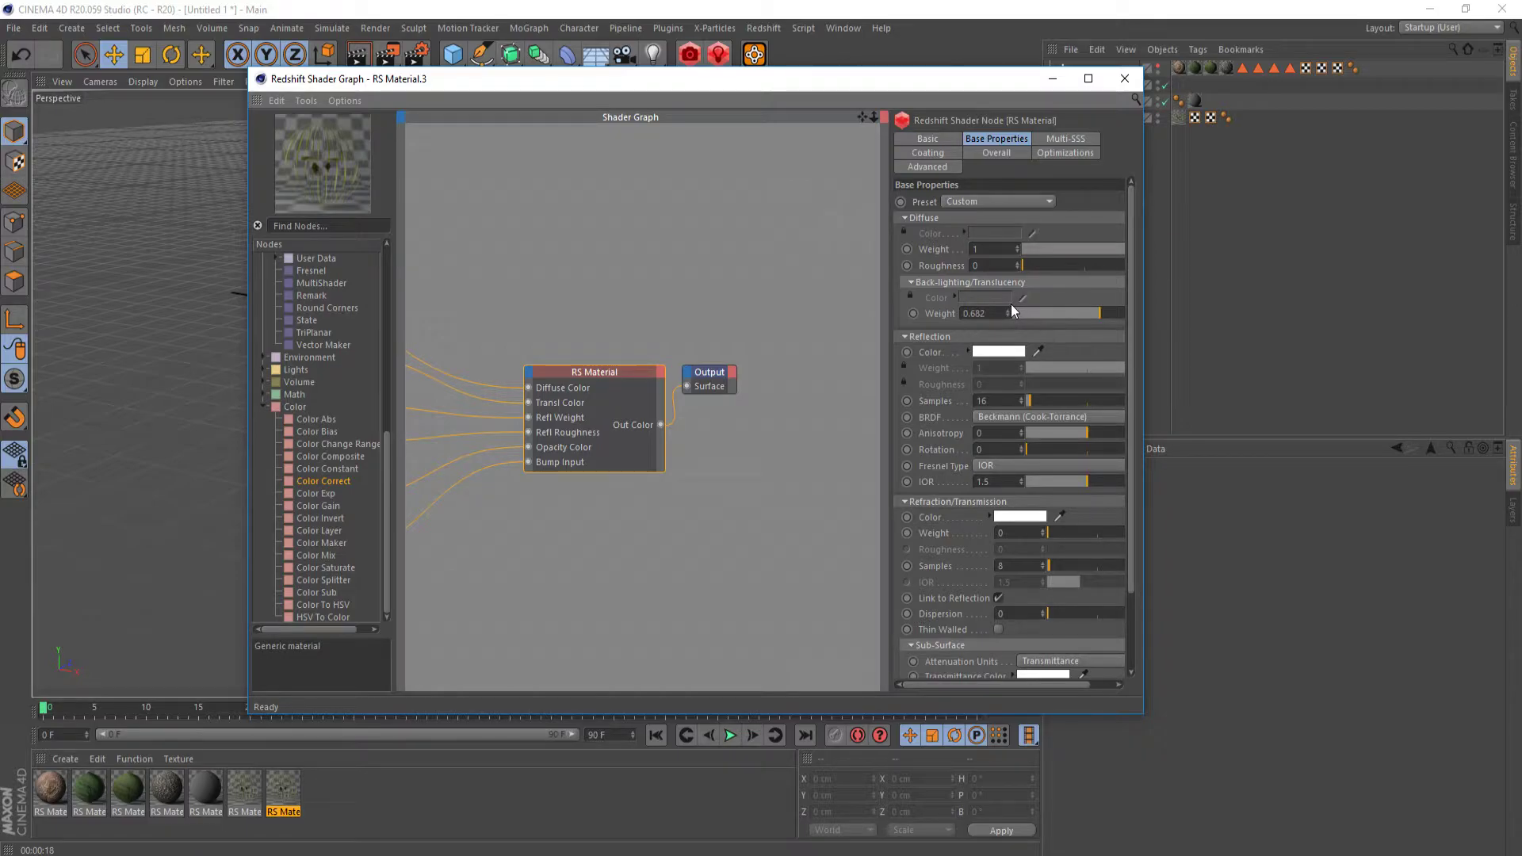
- Minimise the shader graph and start a render in the Redshift RenderView
left_click(1049, 77)
left_click(763, 28)
mouse_move(790, 113)
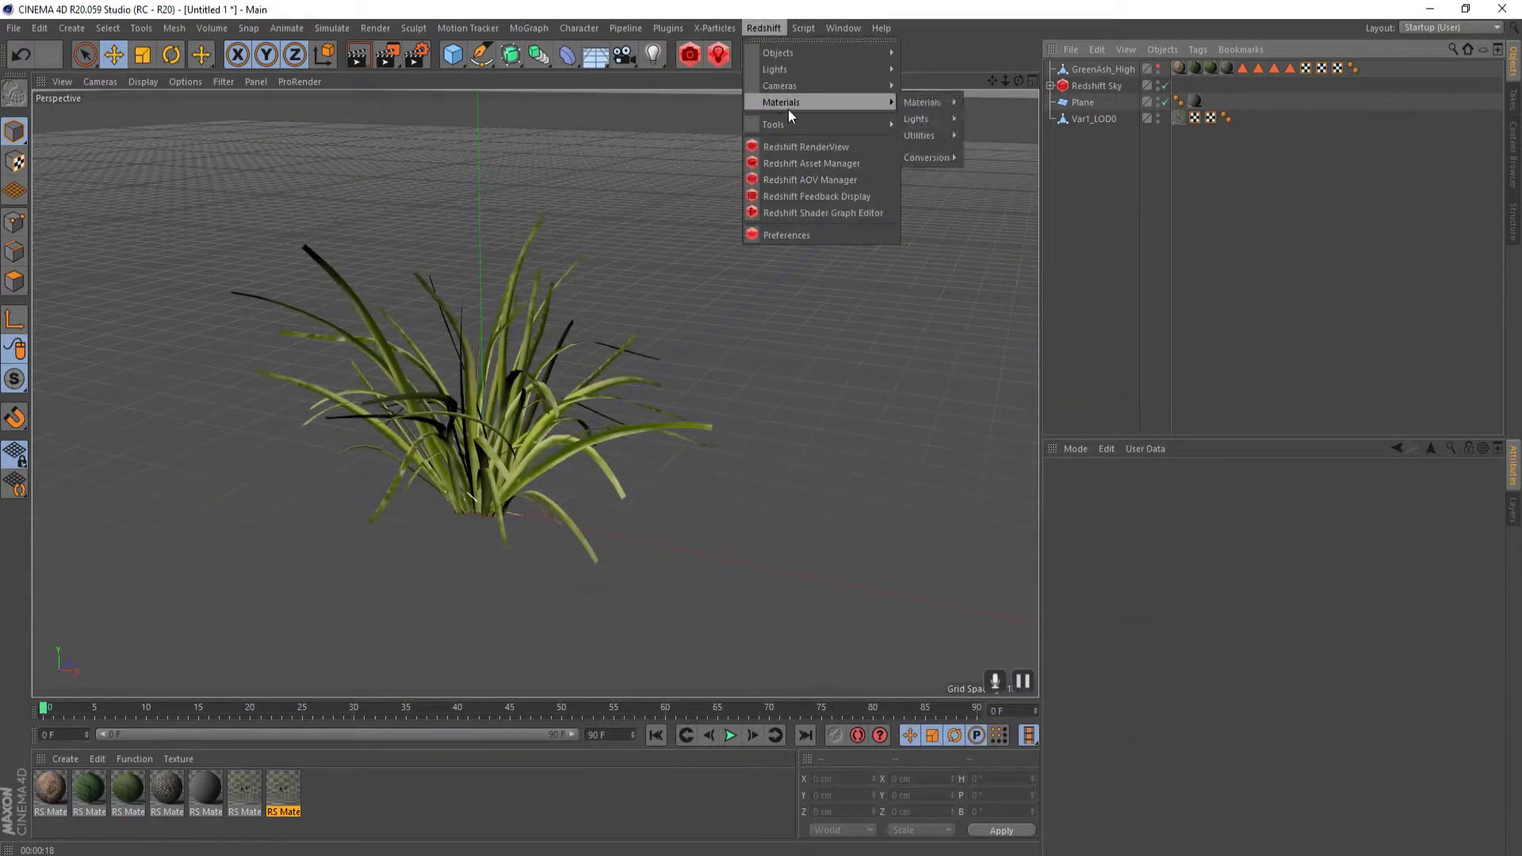
left_click(814, 148)
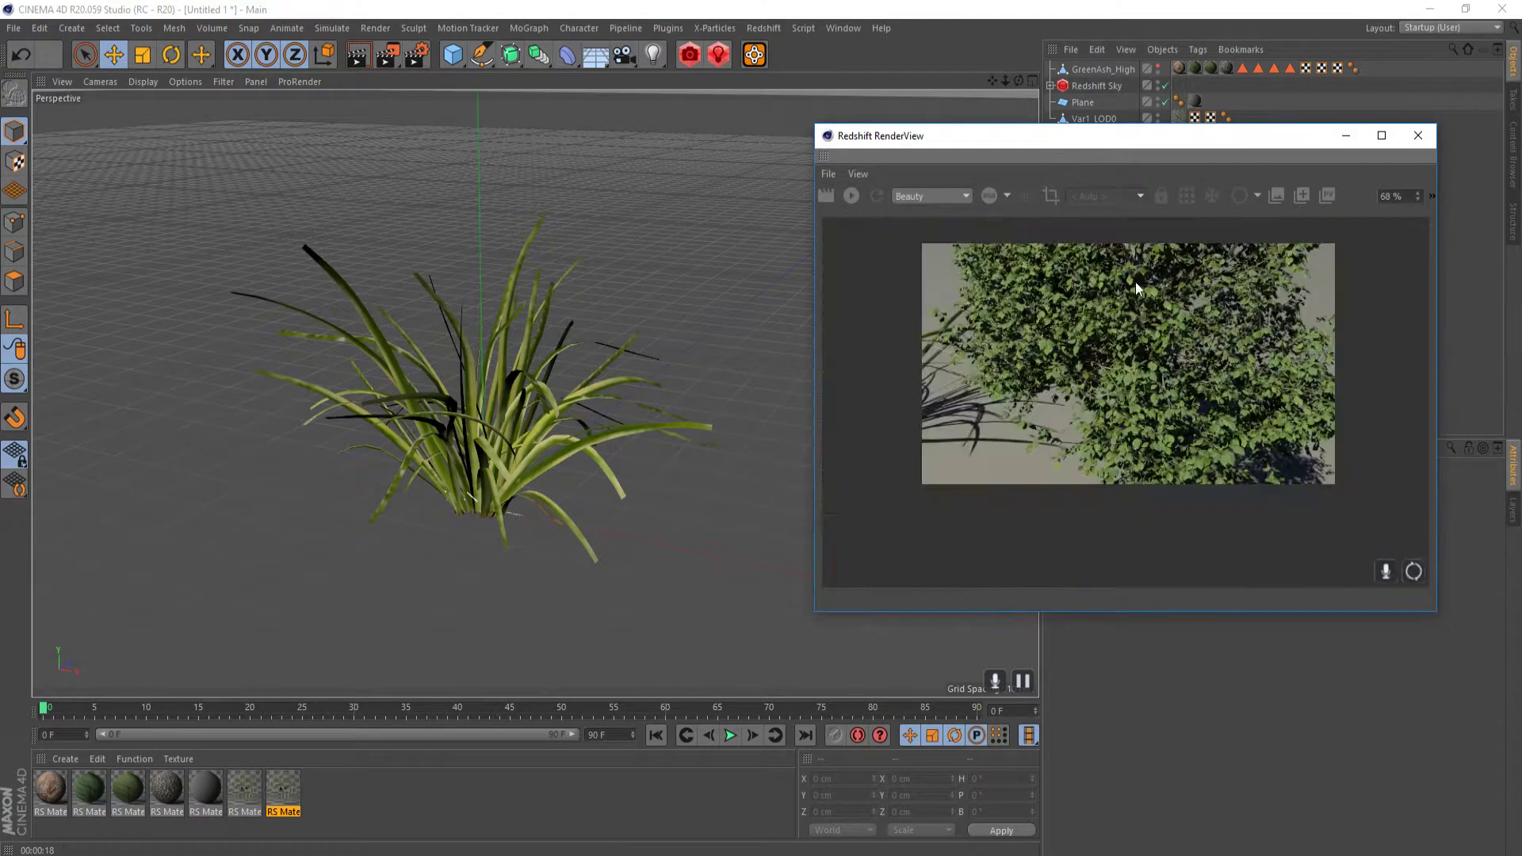
left_click(847, 198)
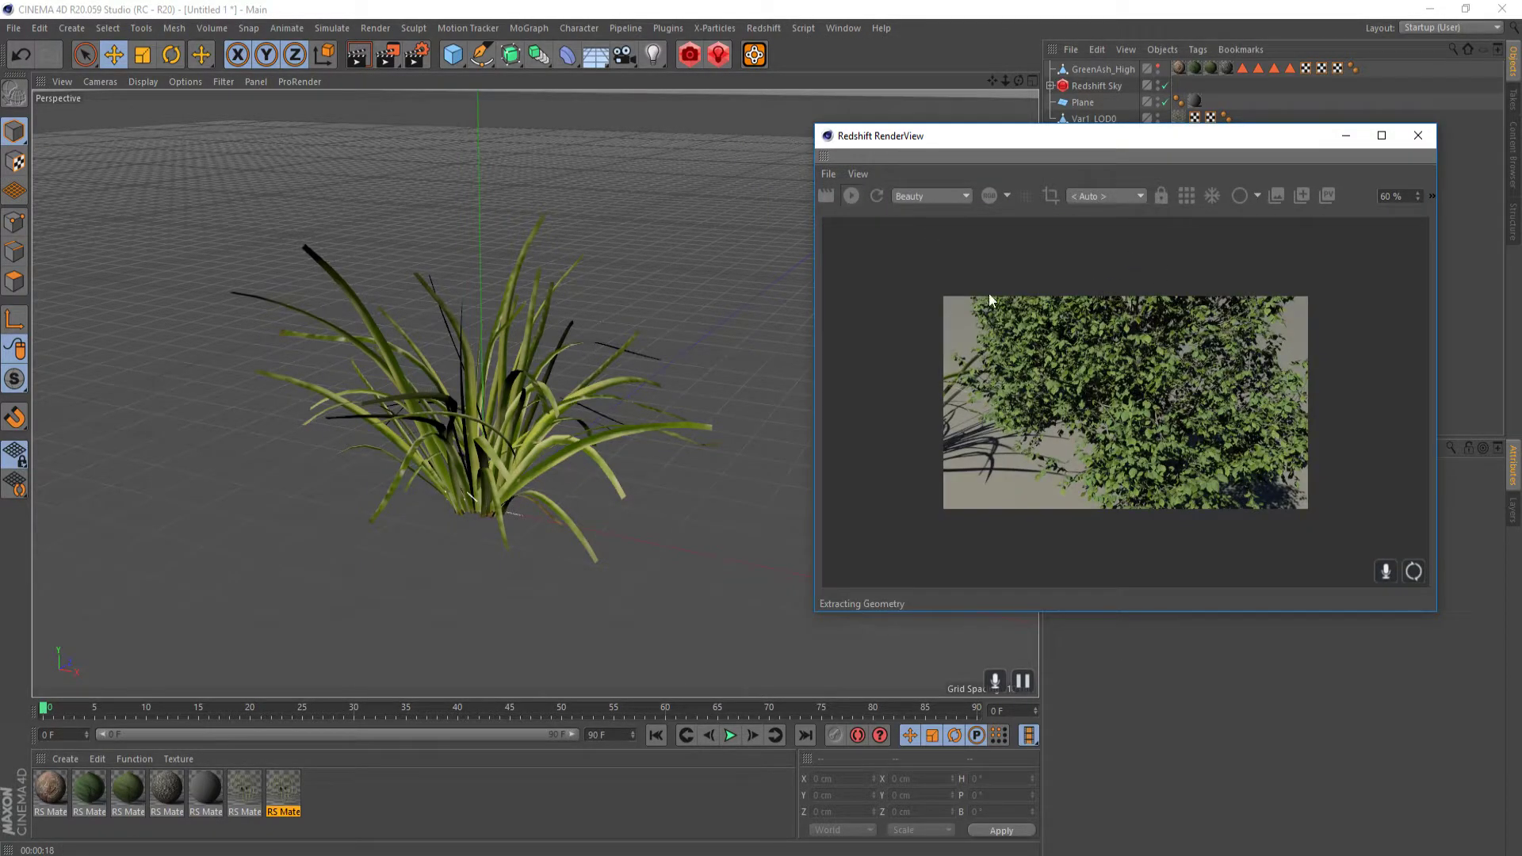
- Zoom in on the grass clump and orbit the camera around it
scroll(1067, 332, "up", 2)
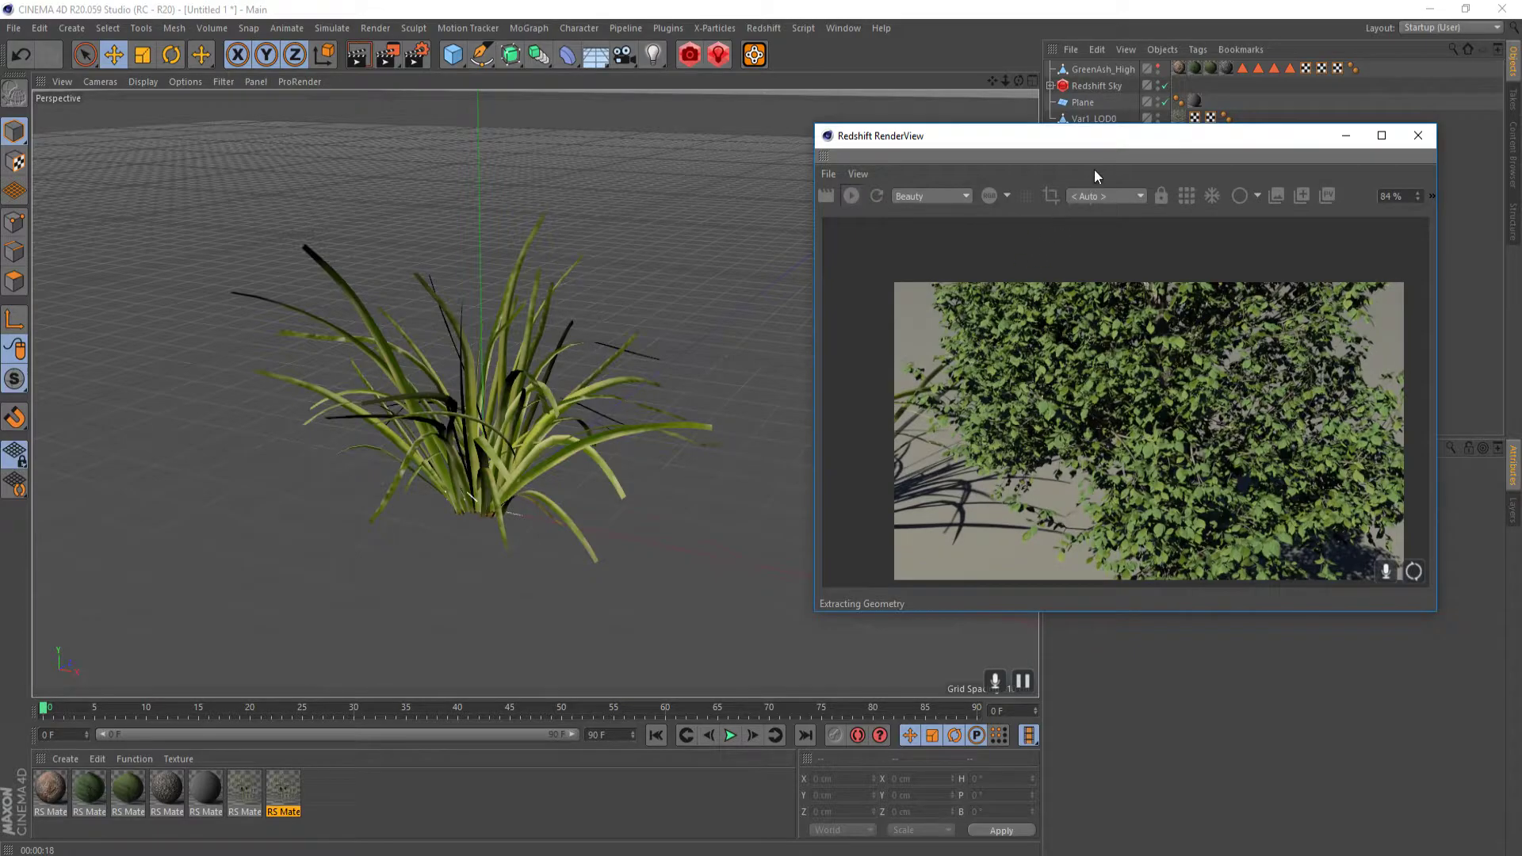
left_click_drag(1081, 141, 973, 101)
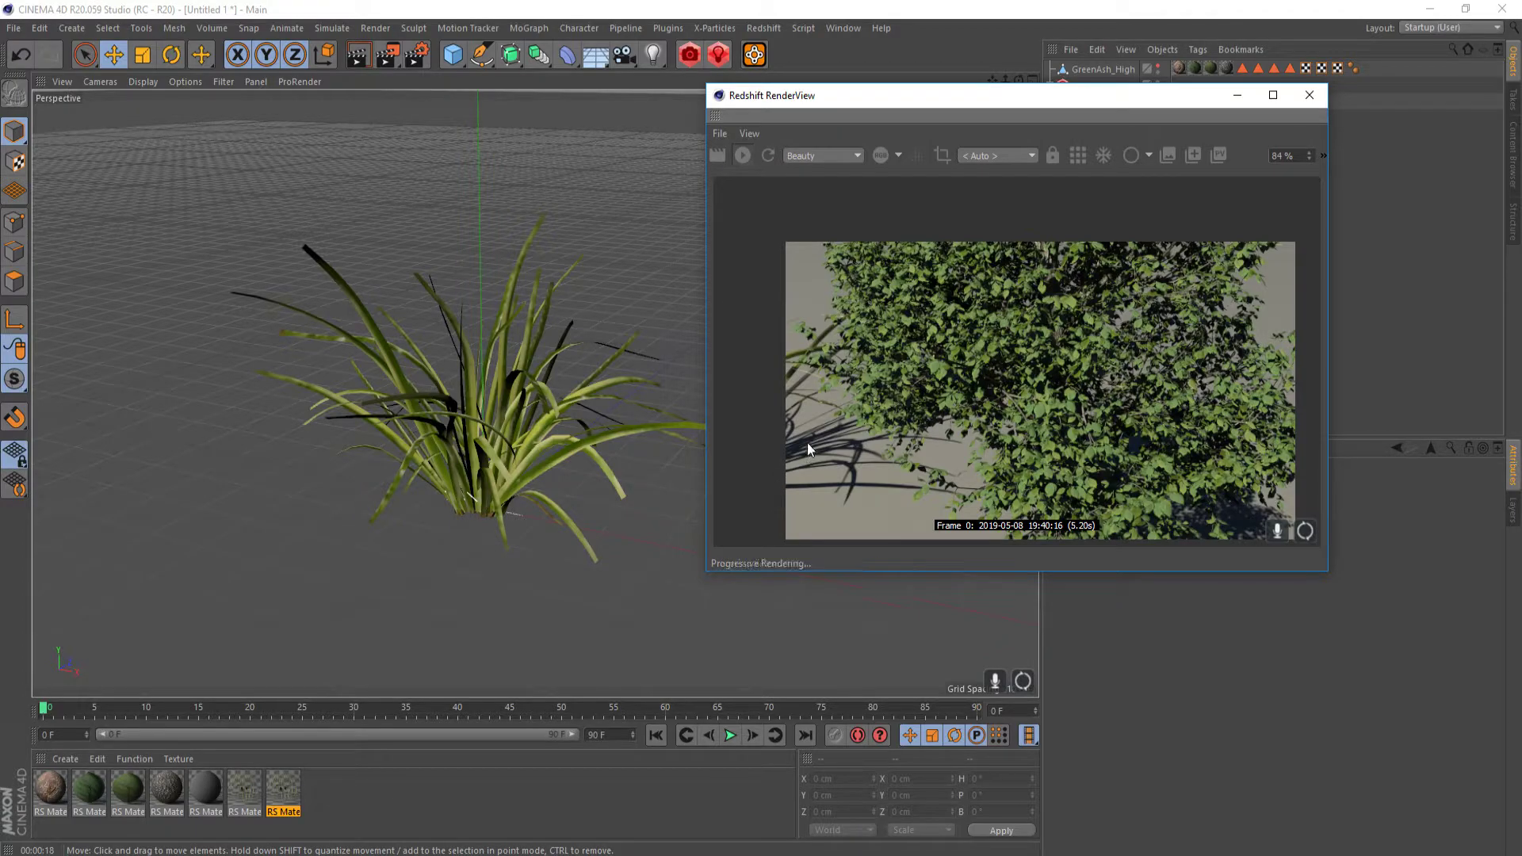
scroll(452, 442, "up", 3)
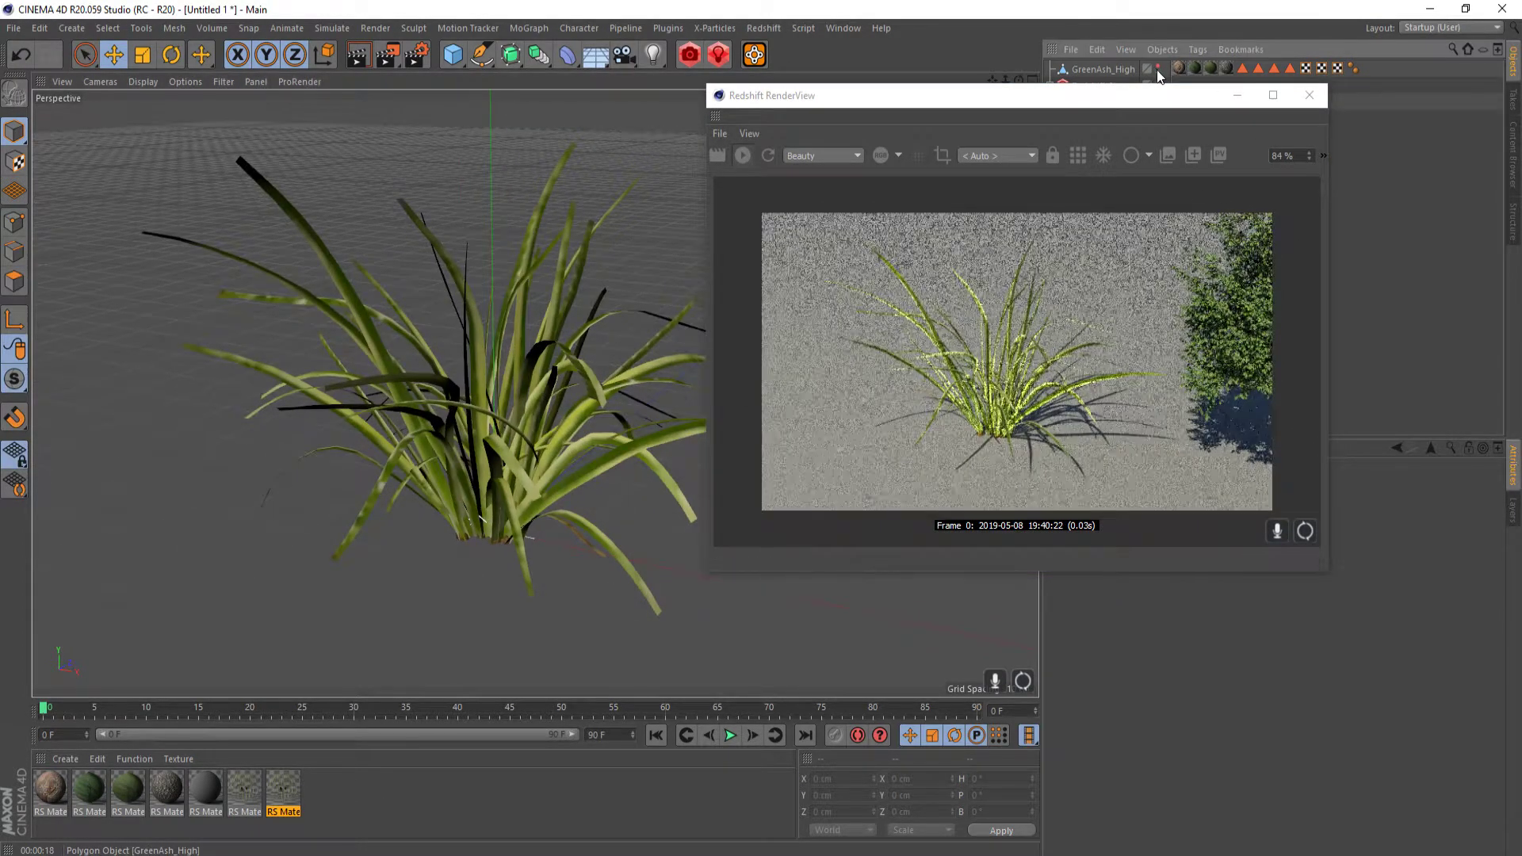
scroll(388, 434, "up", 4)
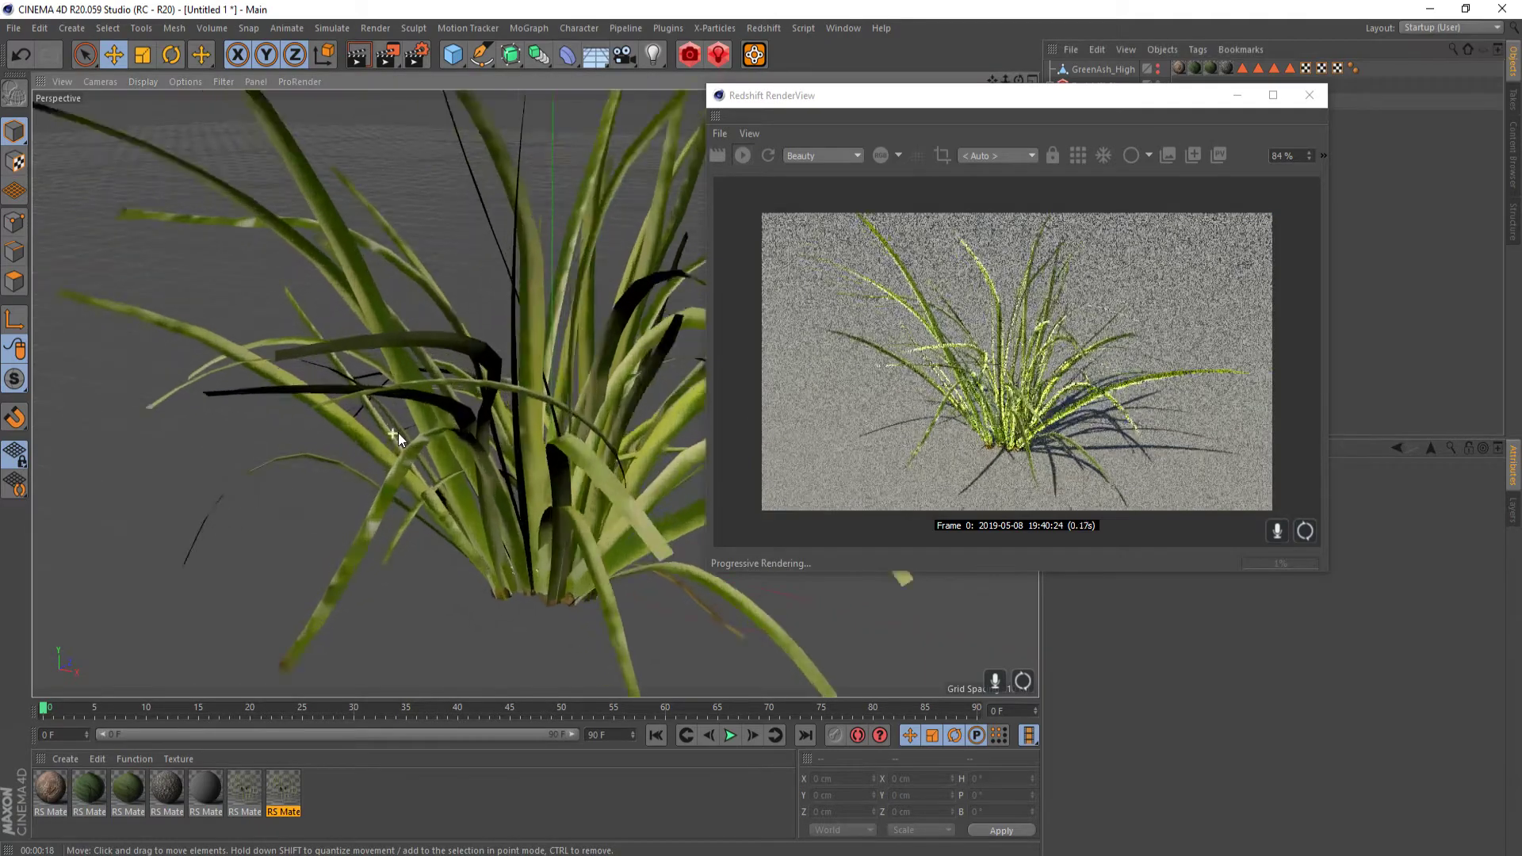
left_click_drag(552, 341, 502, 336, "alt")
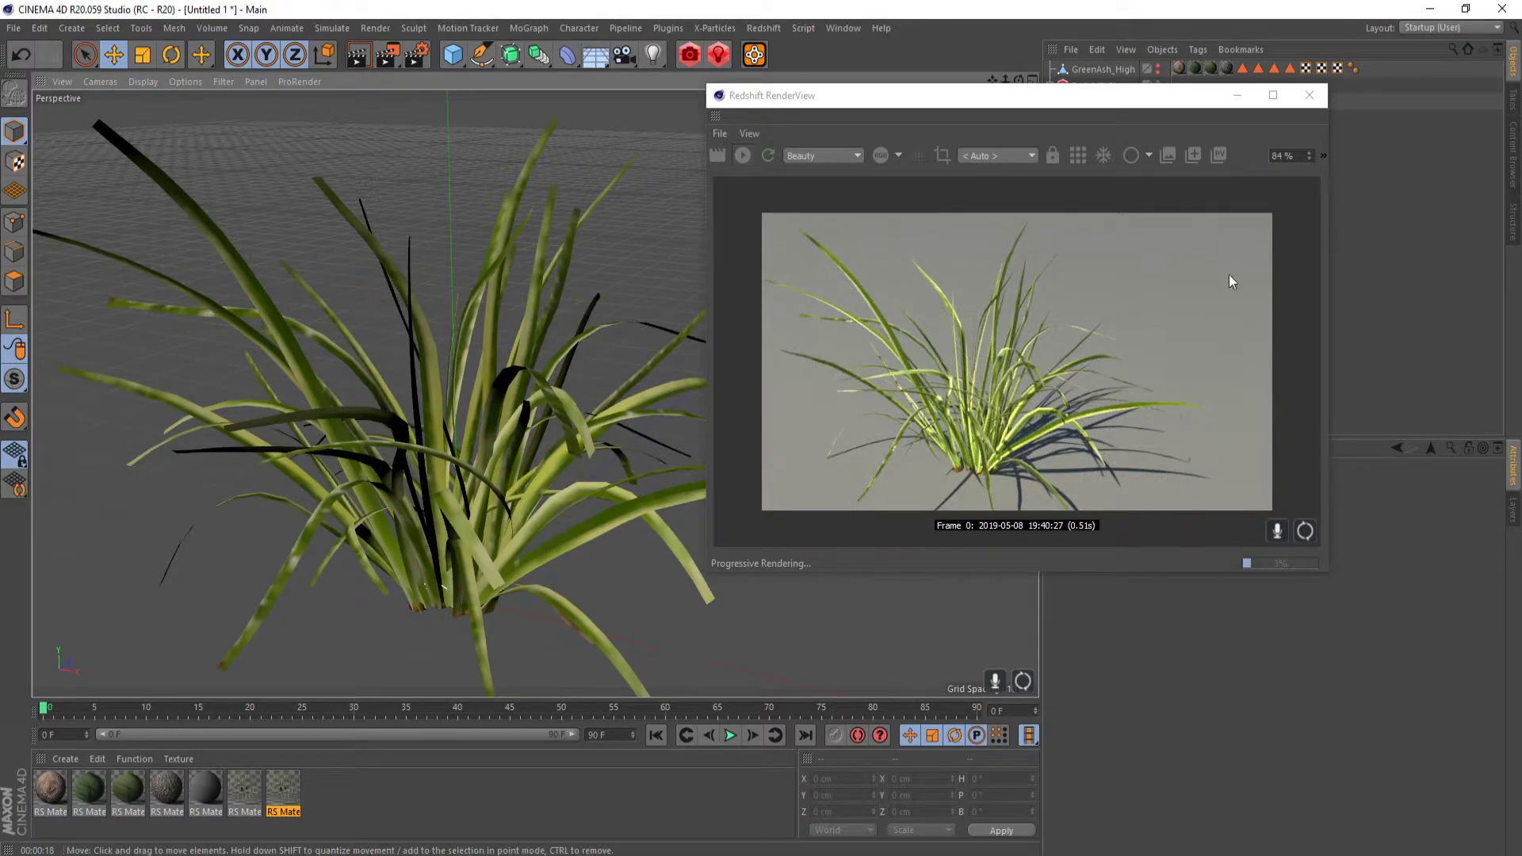
- Apply the RS material to Var1_LOD0 and briefly check the Picture Viewer
left_click(1309, 95)
left_click_drag(300, 807, 1185, 124)
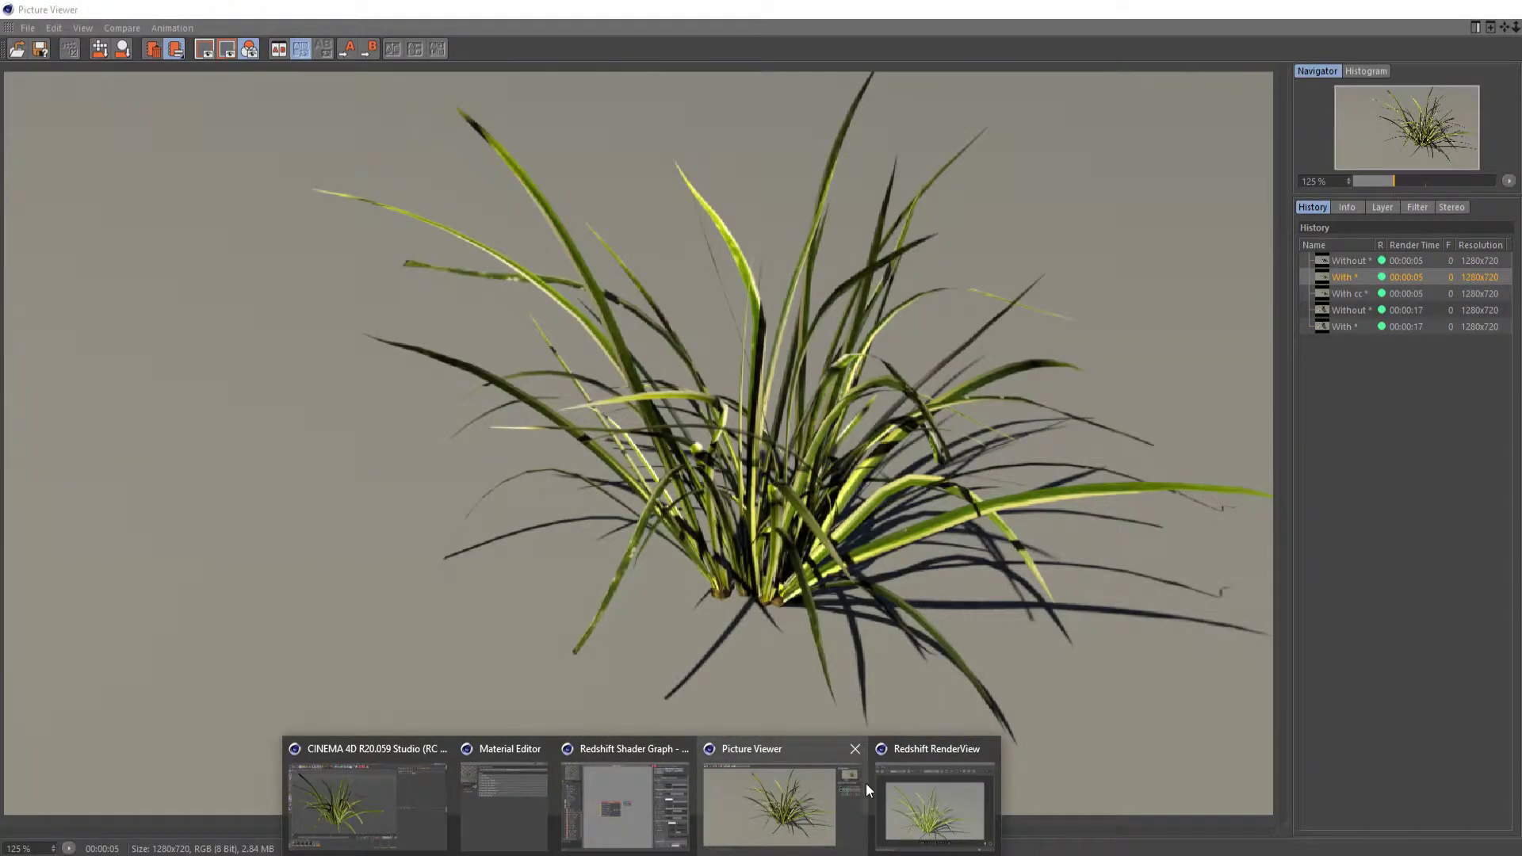
left_click(868, 783)
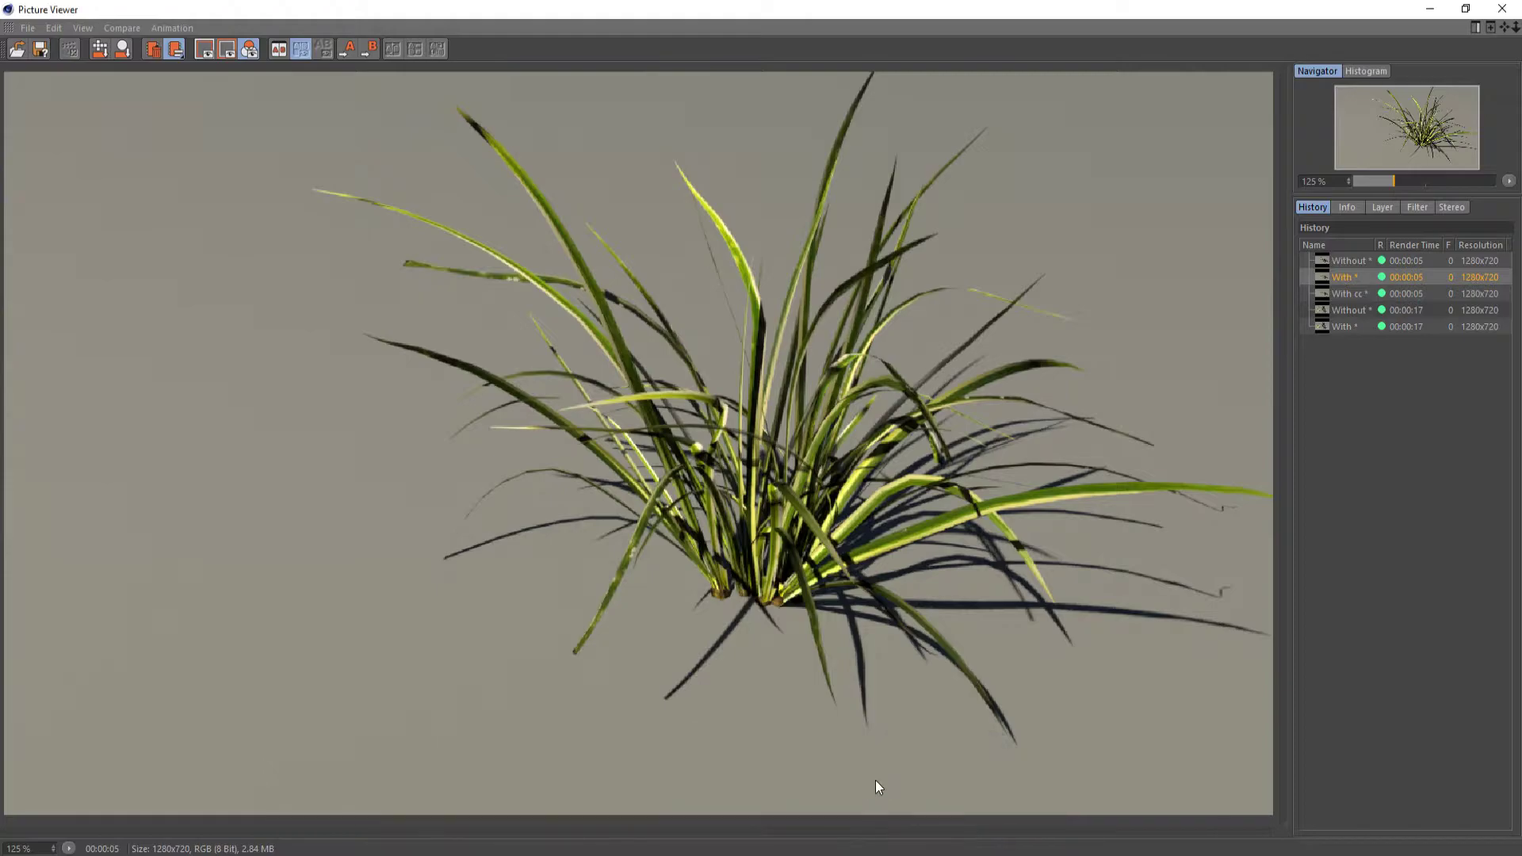
left_click(1430, 9)
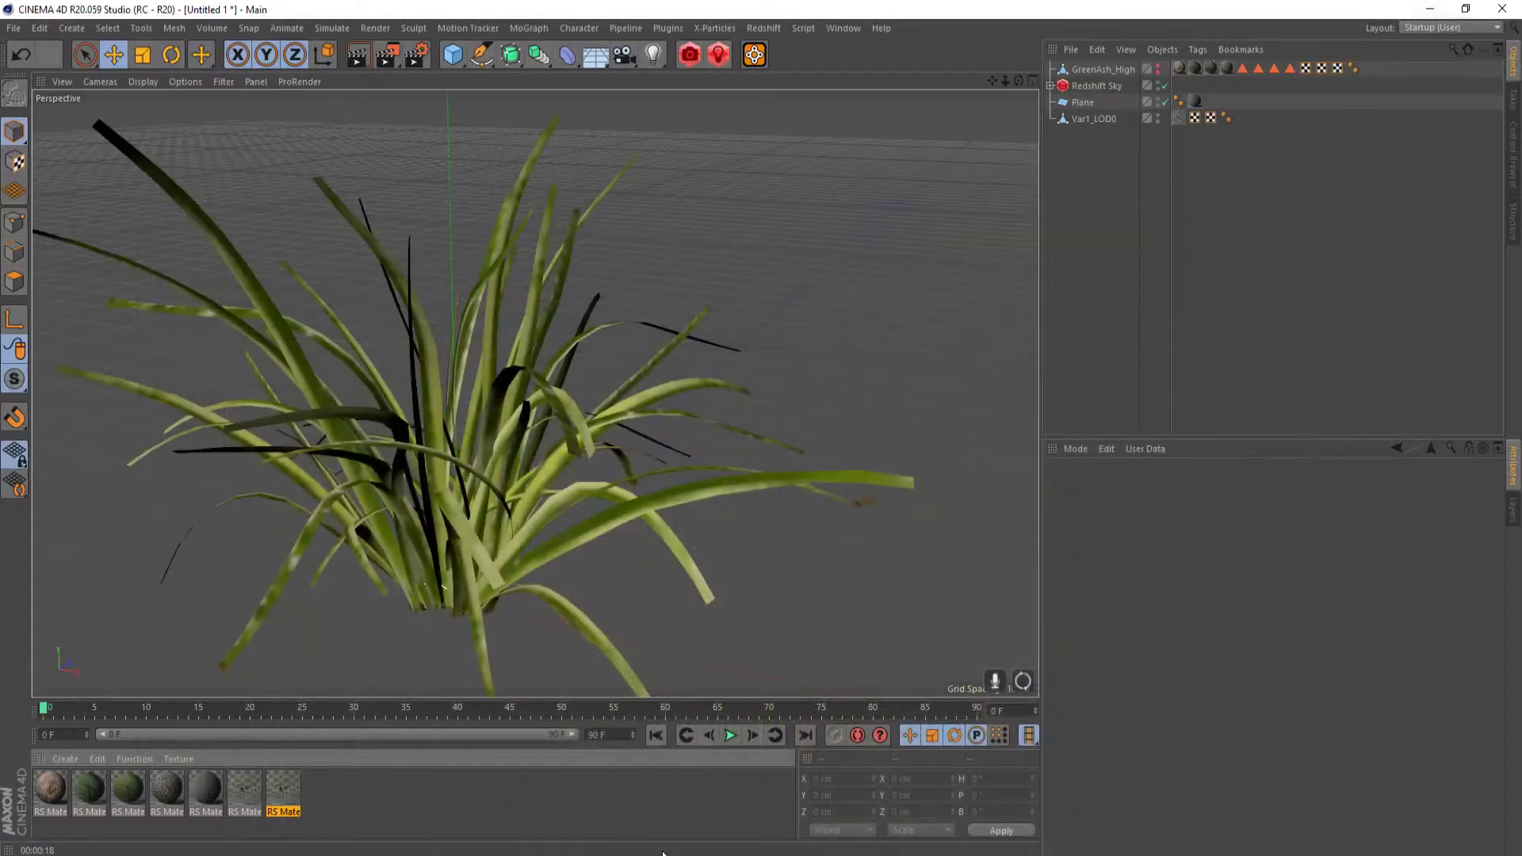
- Reopen the Redshift RenderView and orbit to a new angle on the grass
mouse_move(663, 852)
left_click(928, 796)
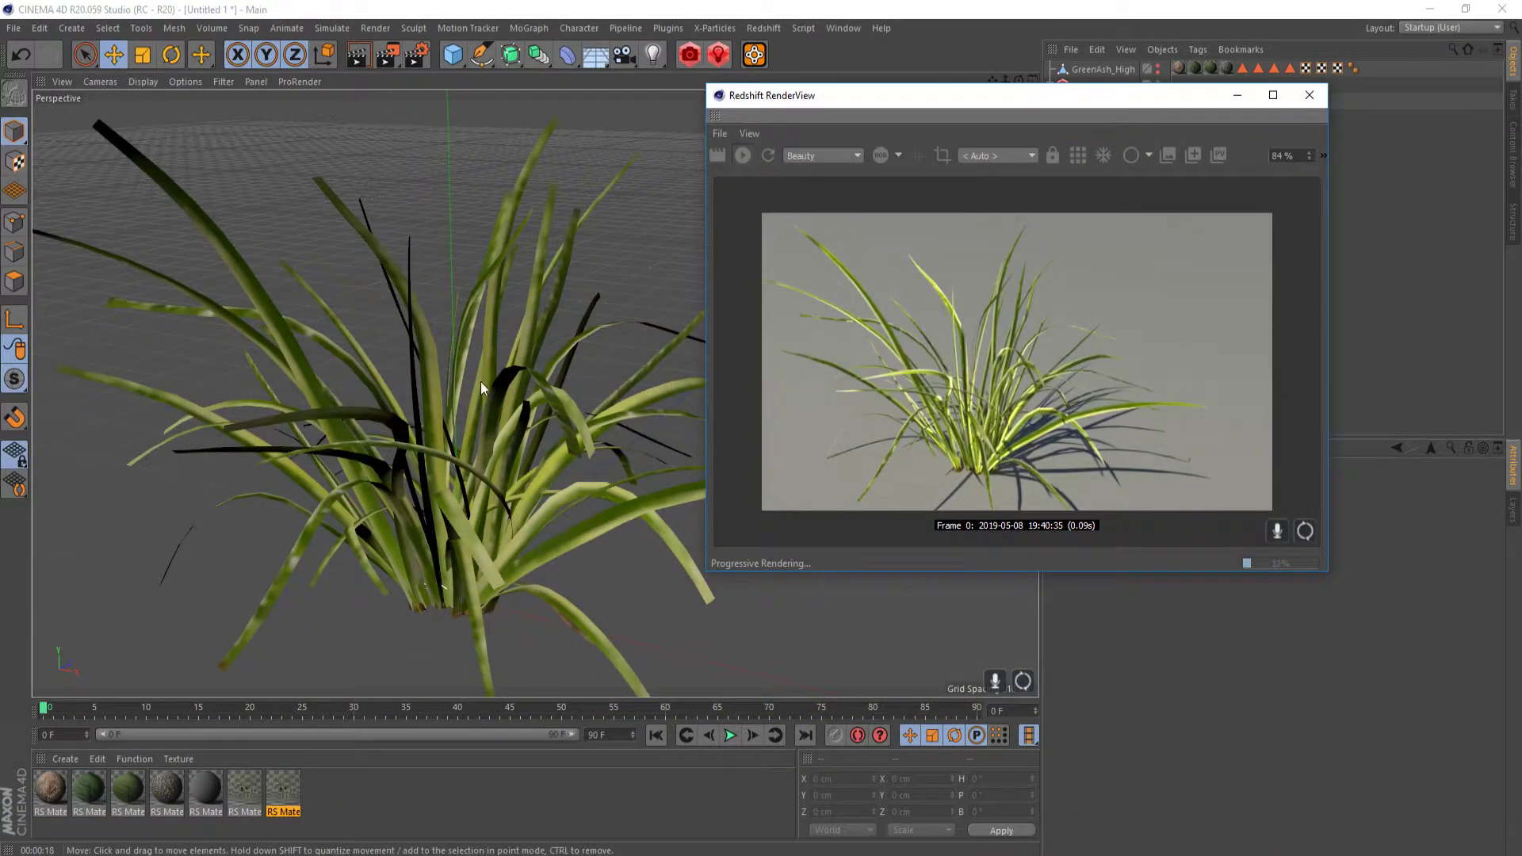
left_click_drag(480, 382, 448, 373, "alt")
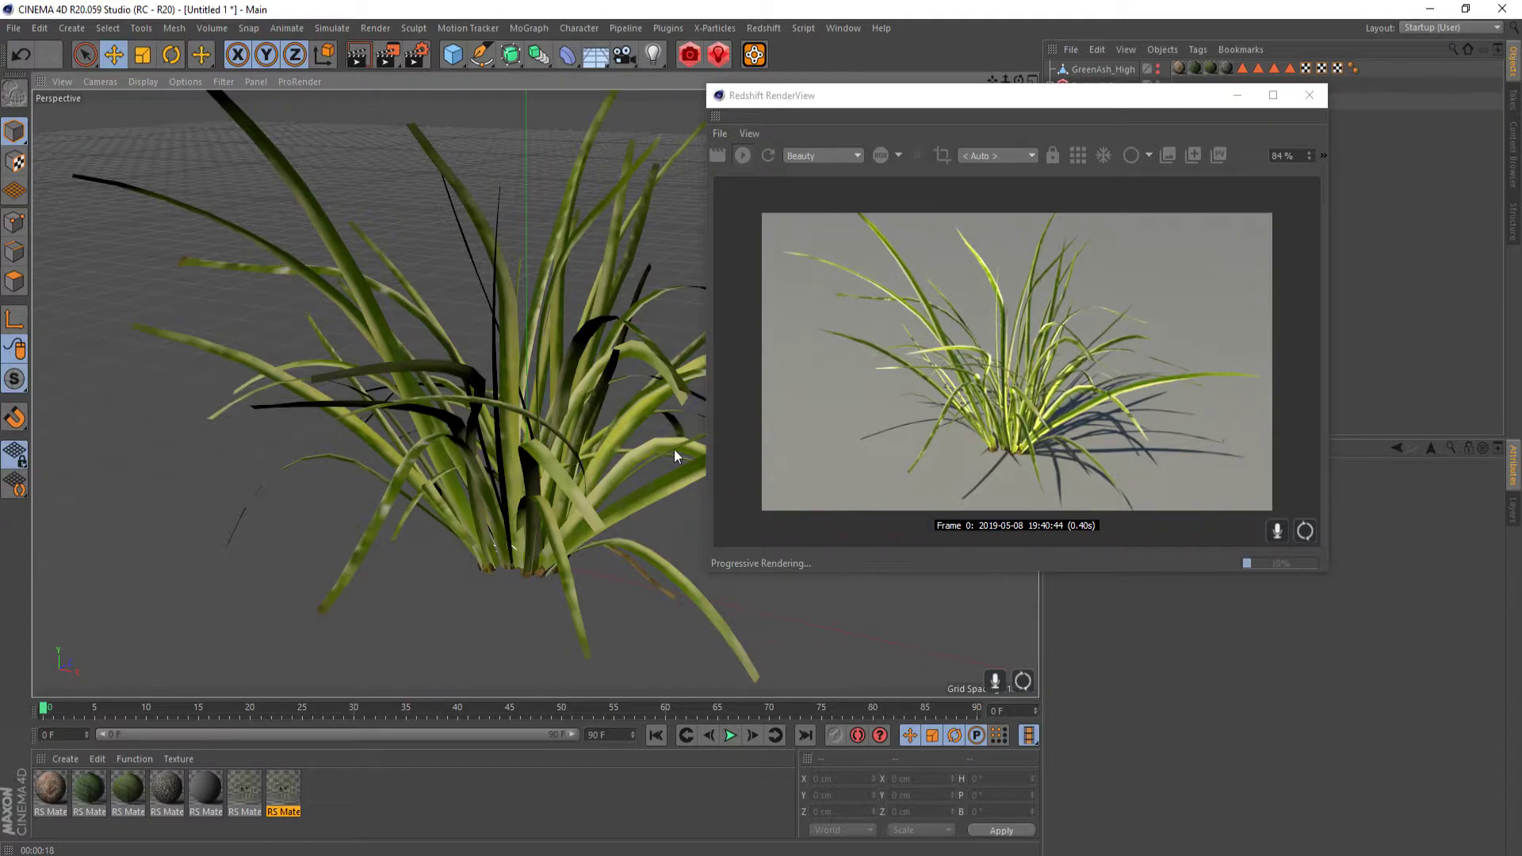
left_click_drag(415, 371, 431, 399, "alt")
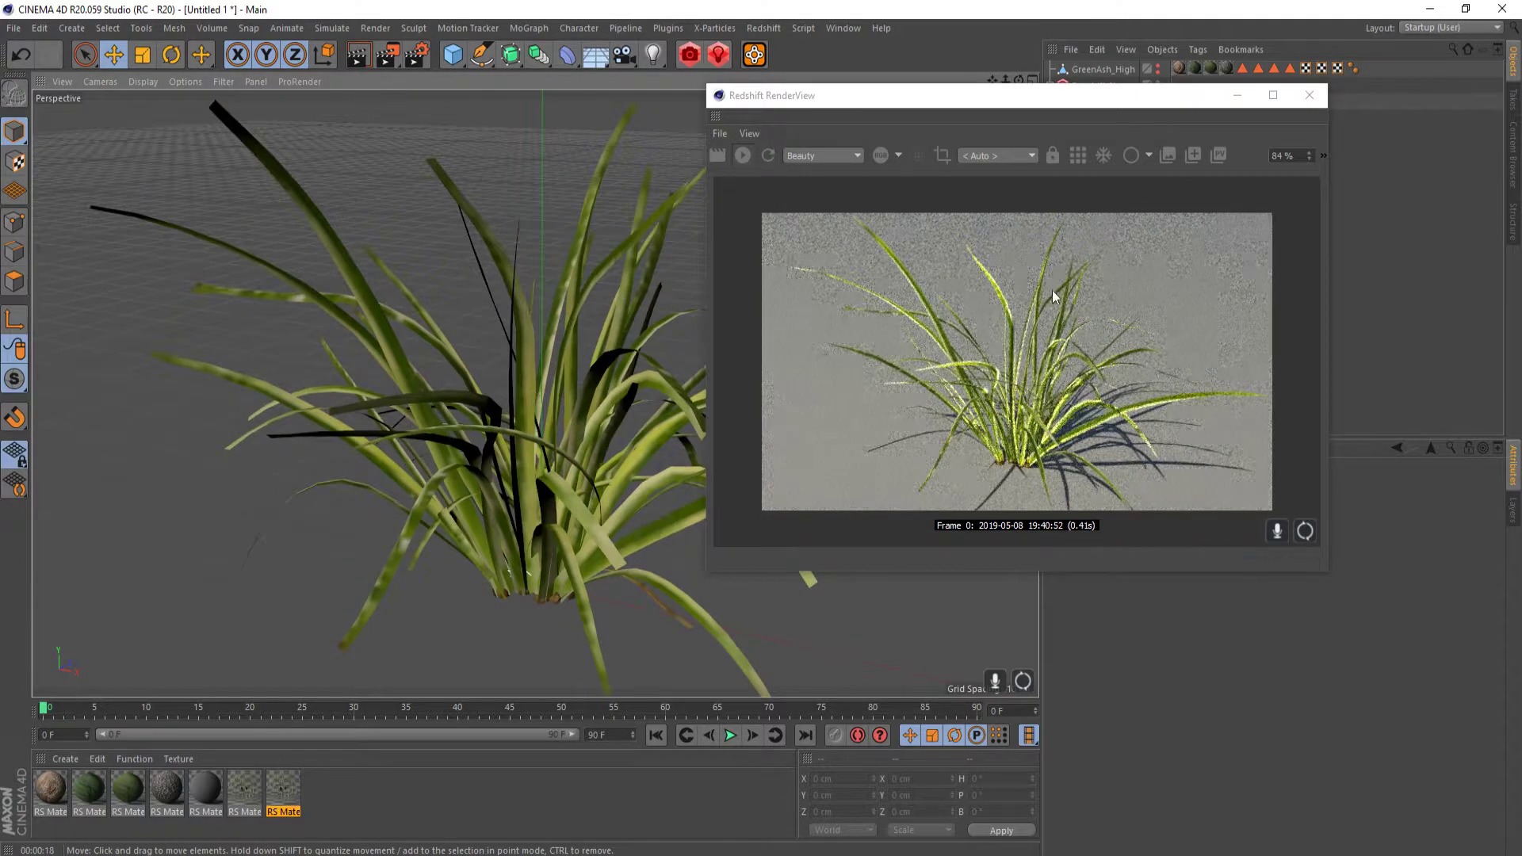
- Place the material's shader graph beside the Redshift render window
mouse_move(644, 848)
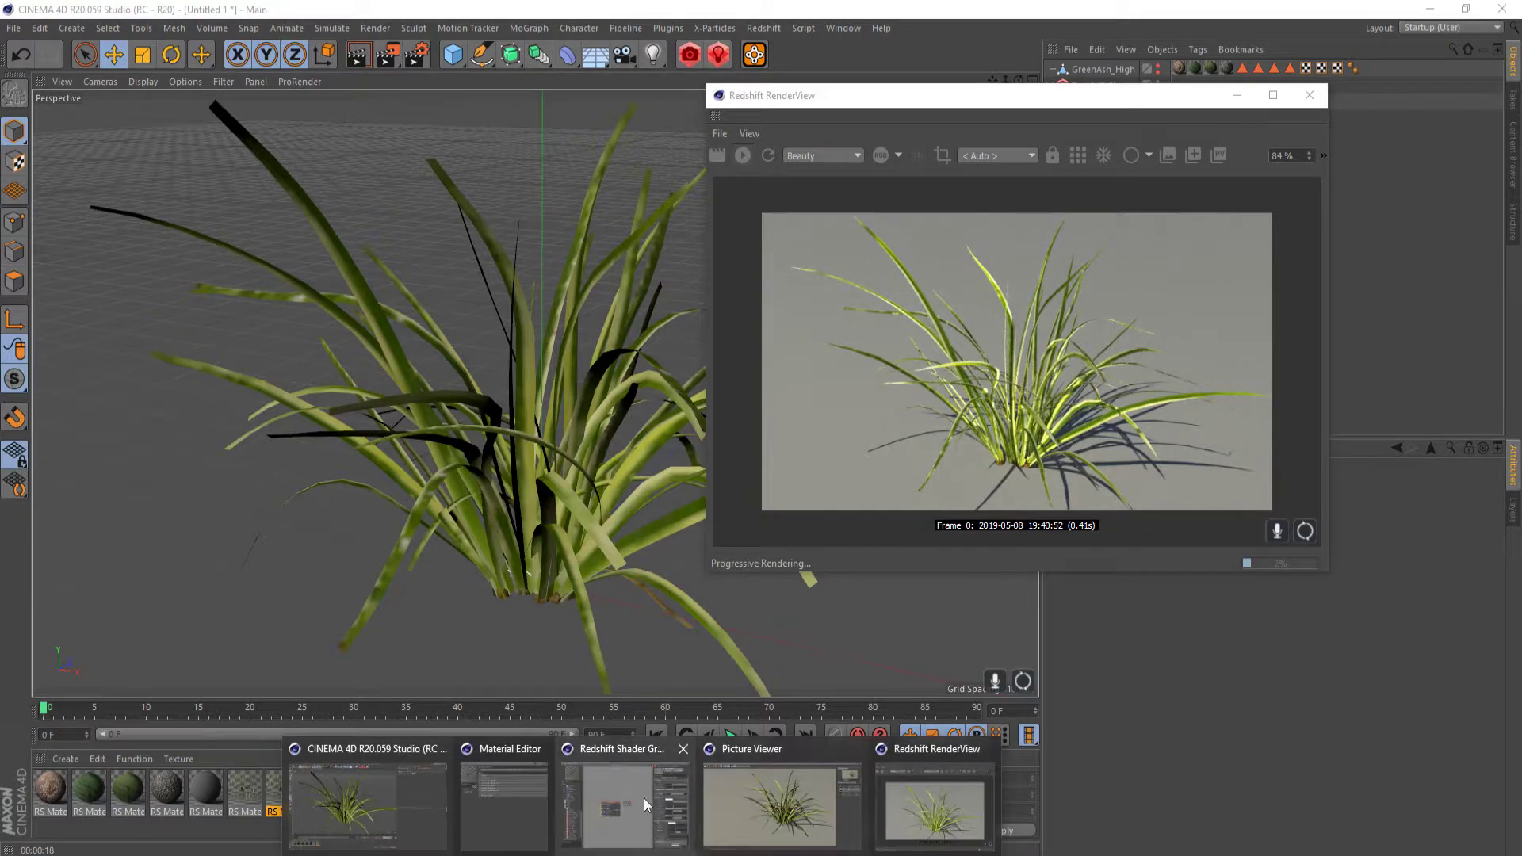
left_click(610, 787)
left_click_drag(794, 76, 606, 87)
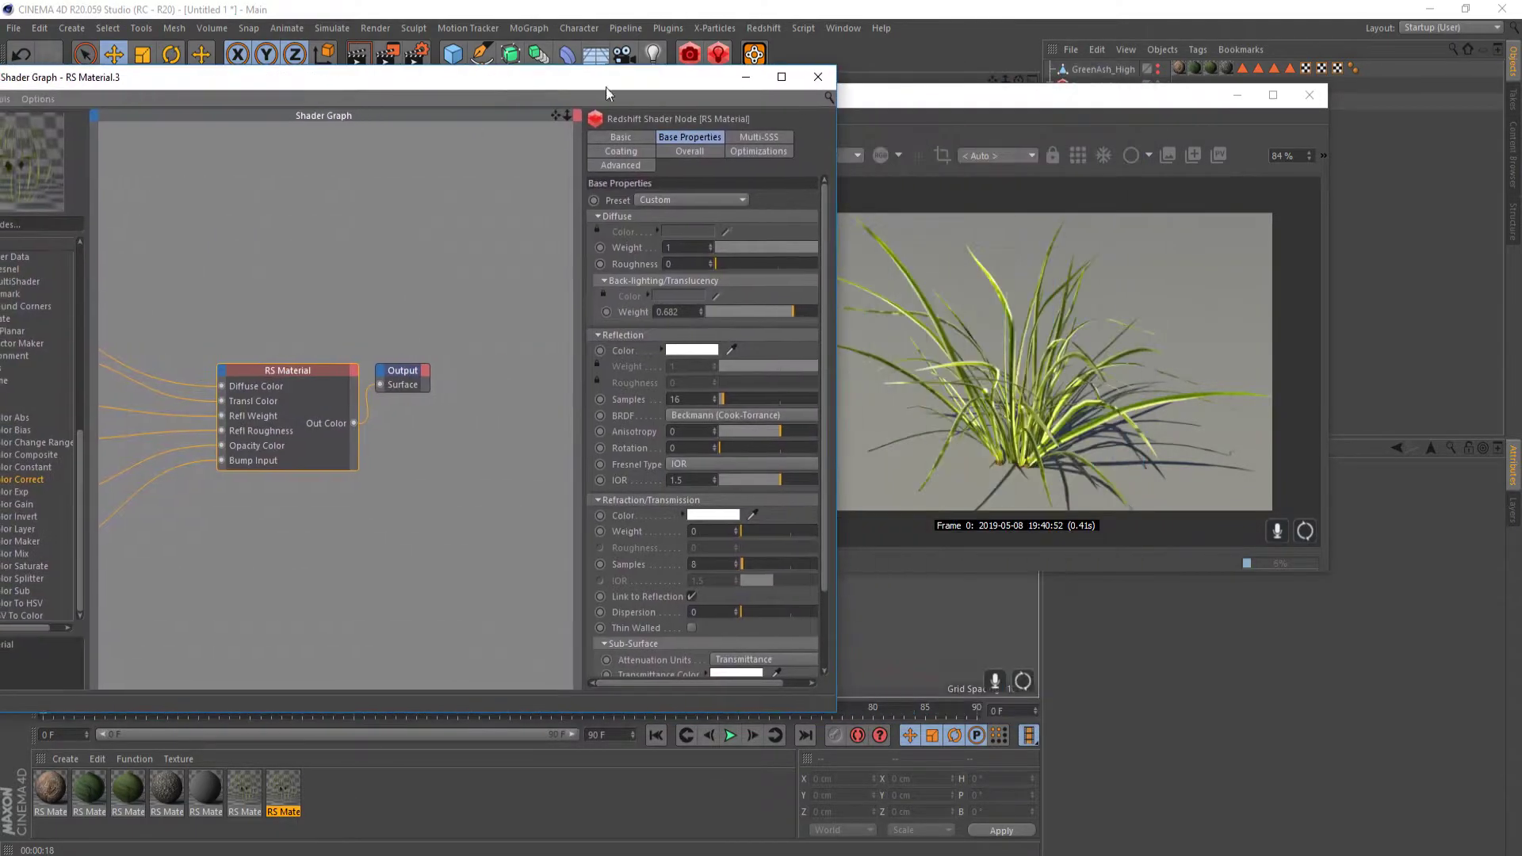
left_click_drag(1164, 93, 1319, 79)
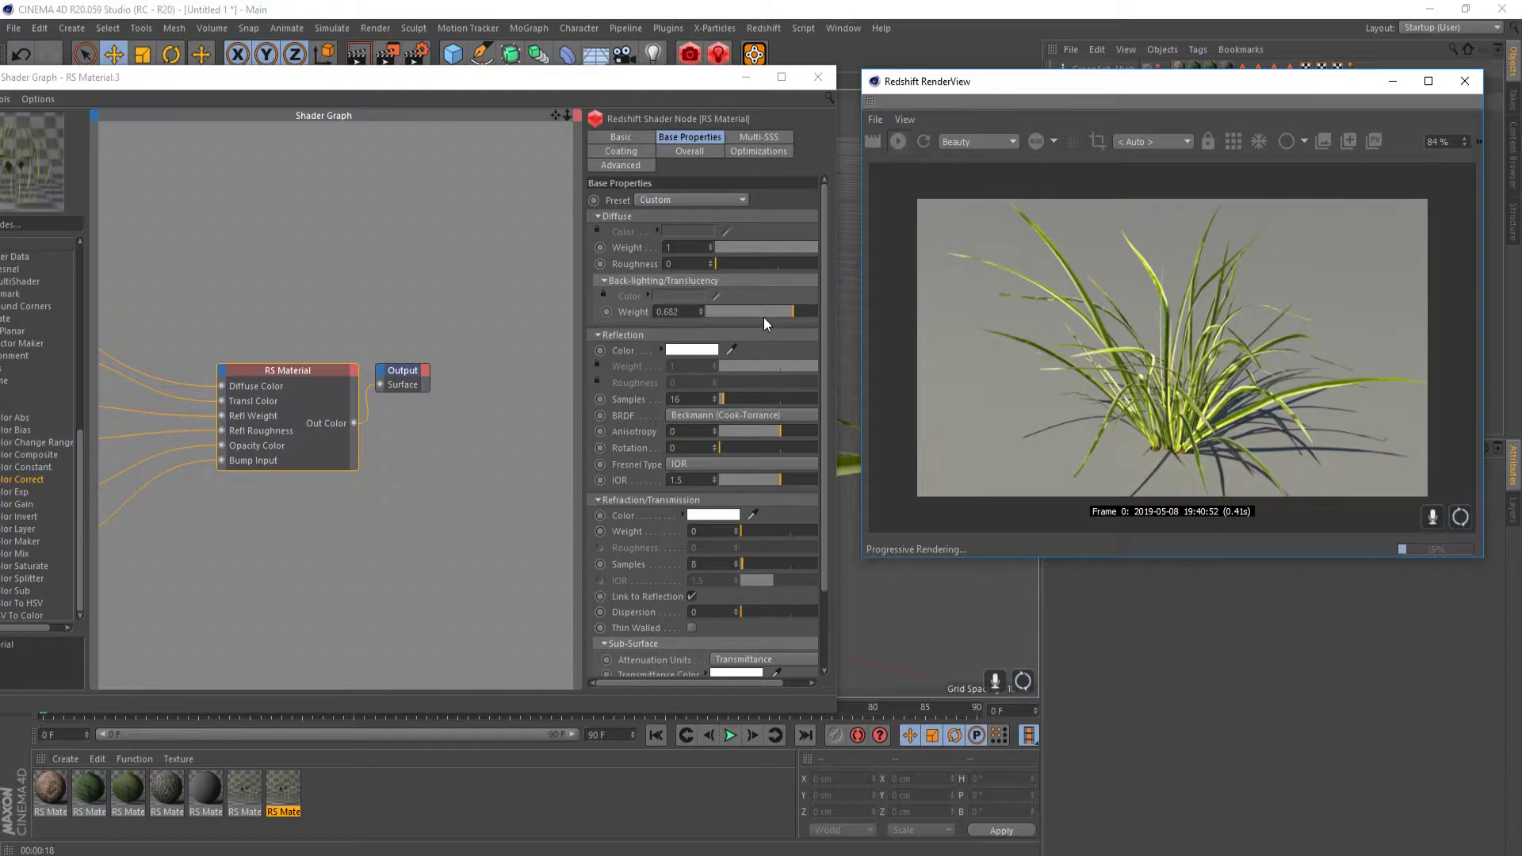
- Sweep the translucency weight through 0.139, 1, 0.664 and 0, leaving it at 0.596
left_click_drag(755, 315, 724, 317)
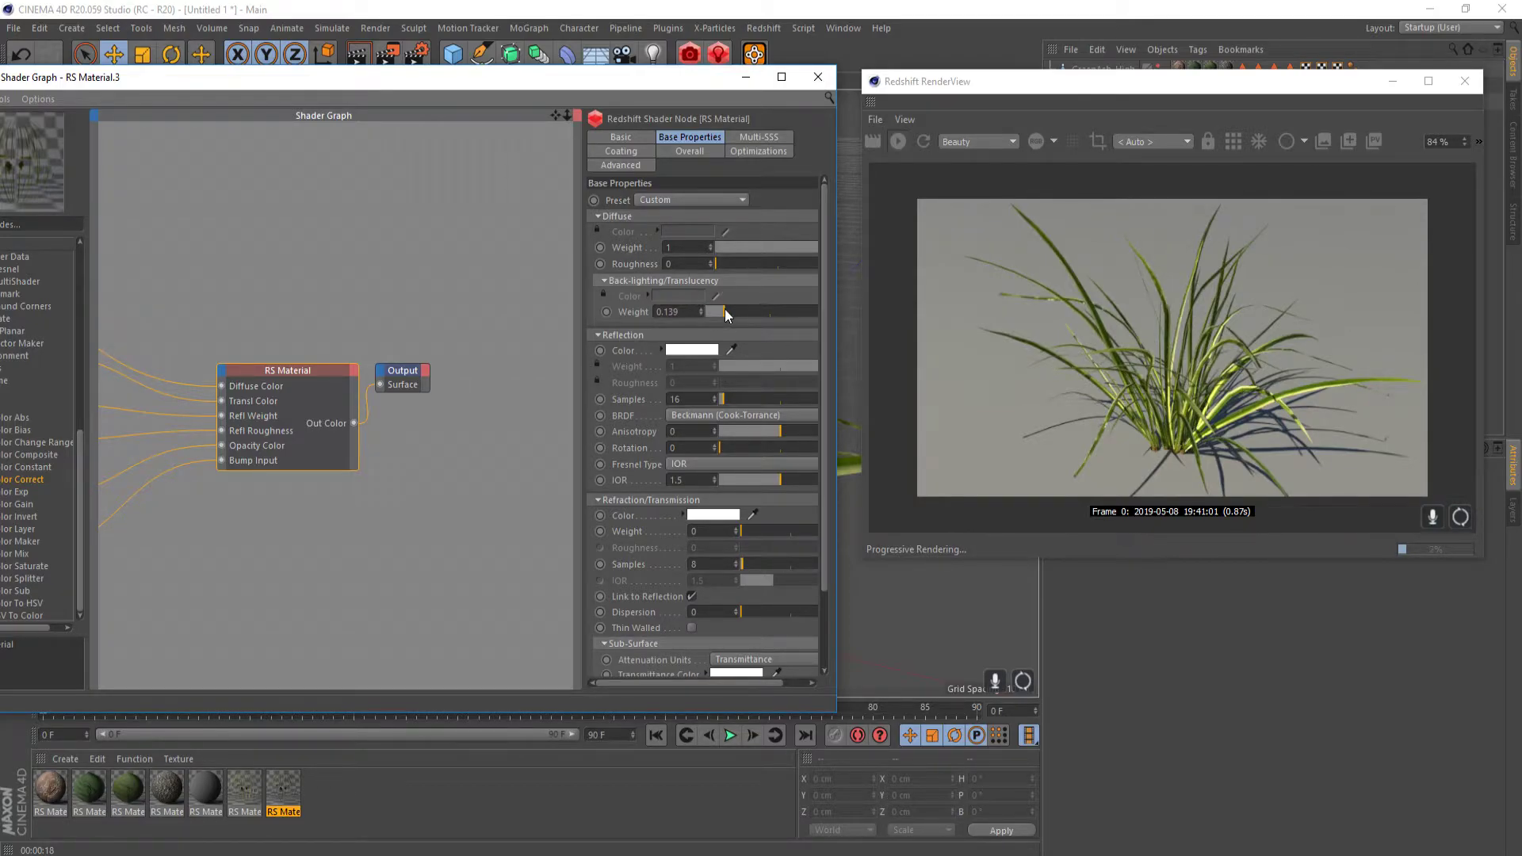
left_click_drag(726, 311, 883, 296)
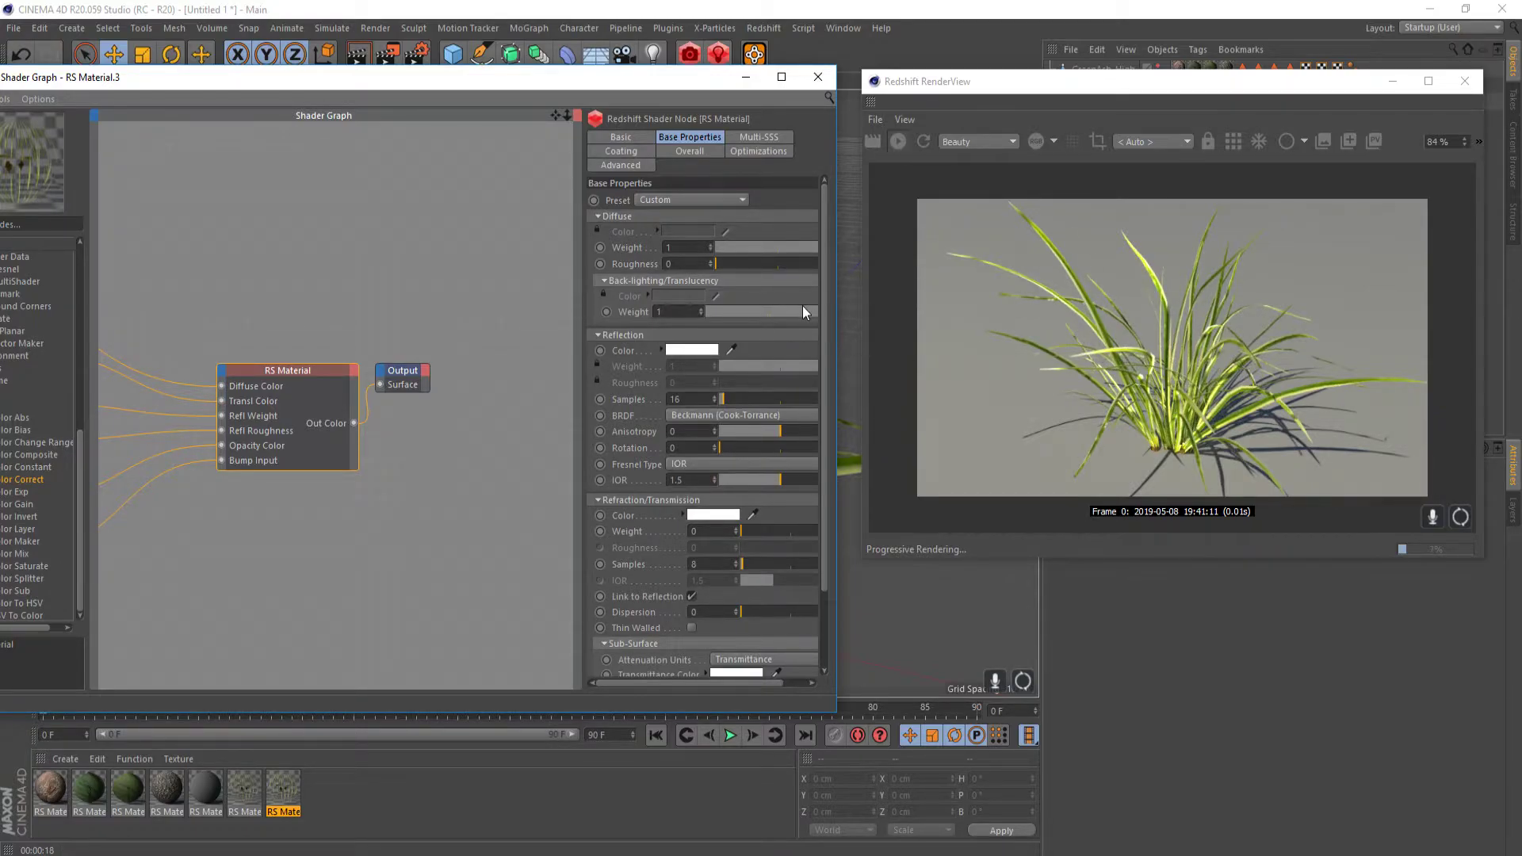
left_click_drag(800, 306, 791, 307)
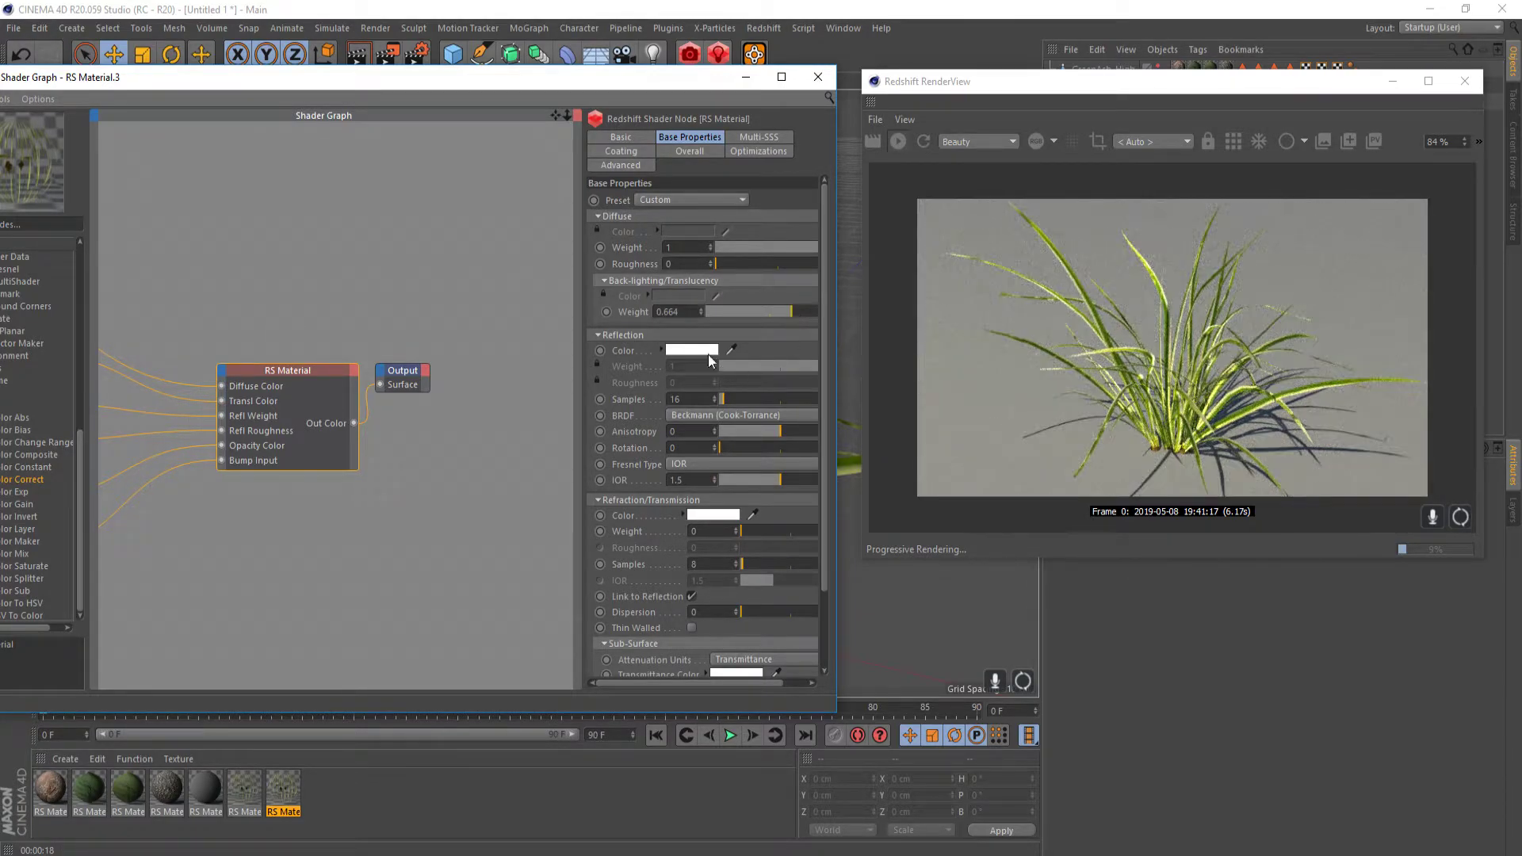
left_click(786, 315)
left_click_drag(762, 316, 702, 314)
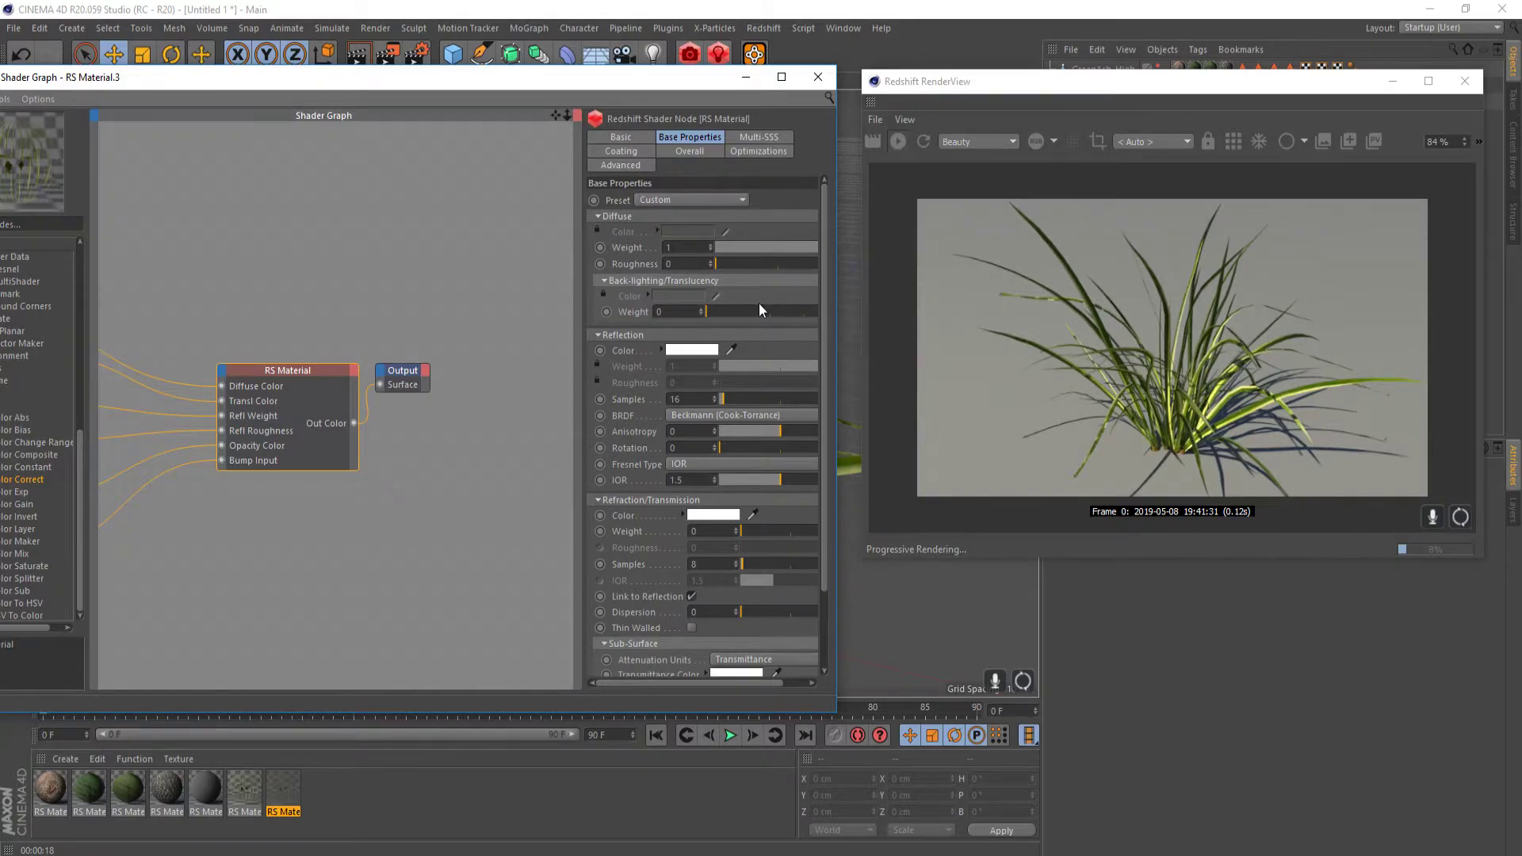
left_click_drag(740, 311, 783, 310)
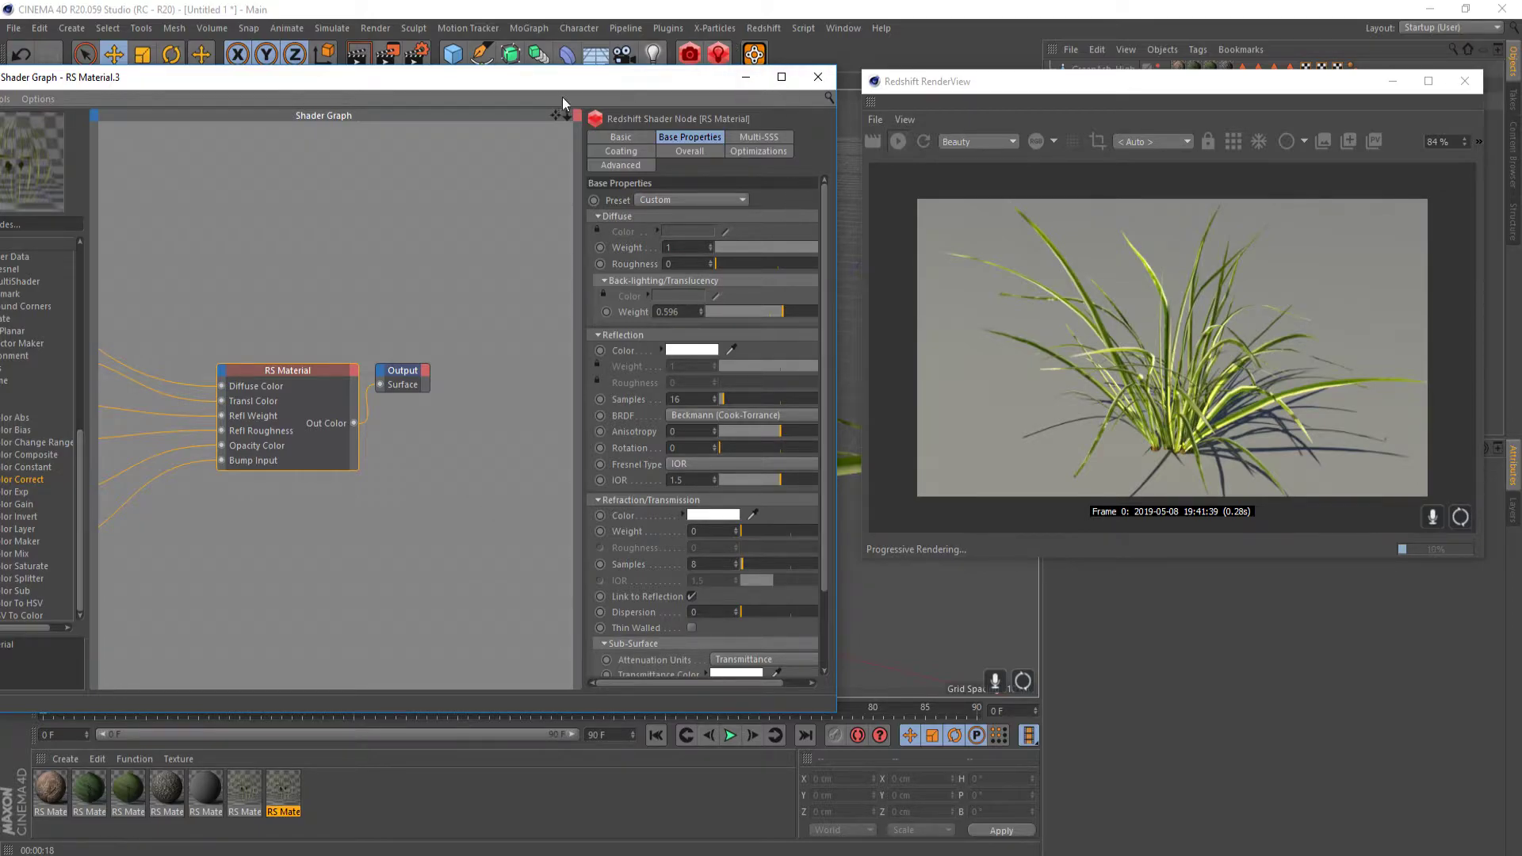
left_click(817, 76)
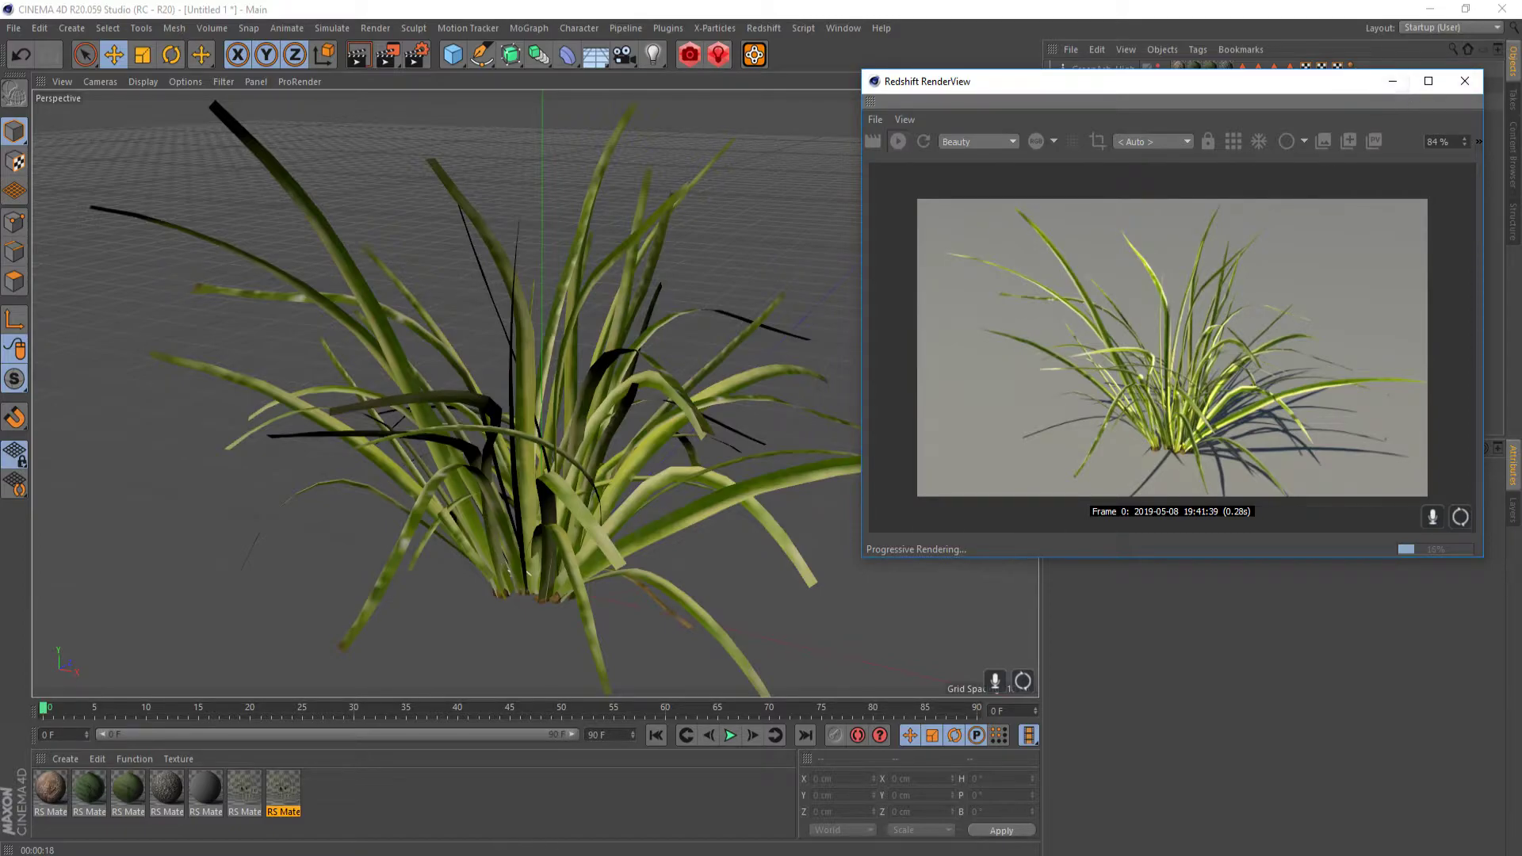
- Flip repeatedly between the 'With' and 'With cc' grass renders in Picture Viewer's history
left_click(745, 807)
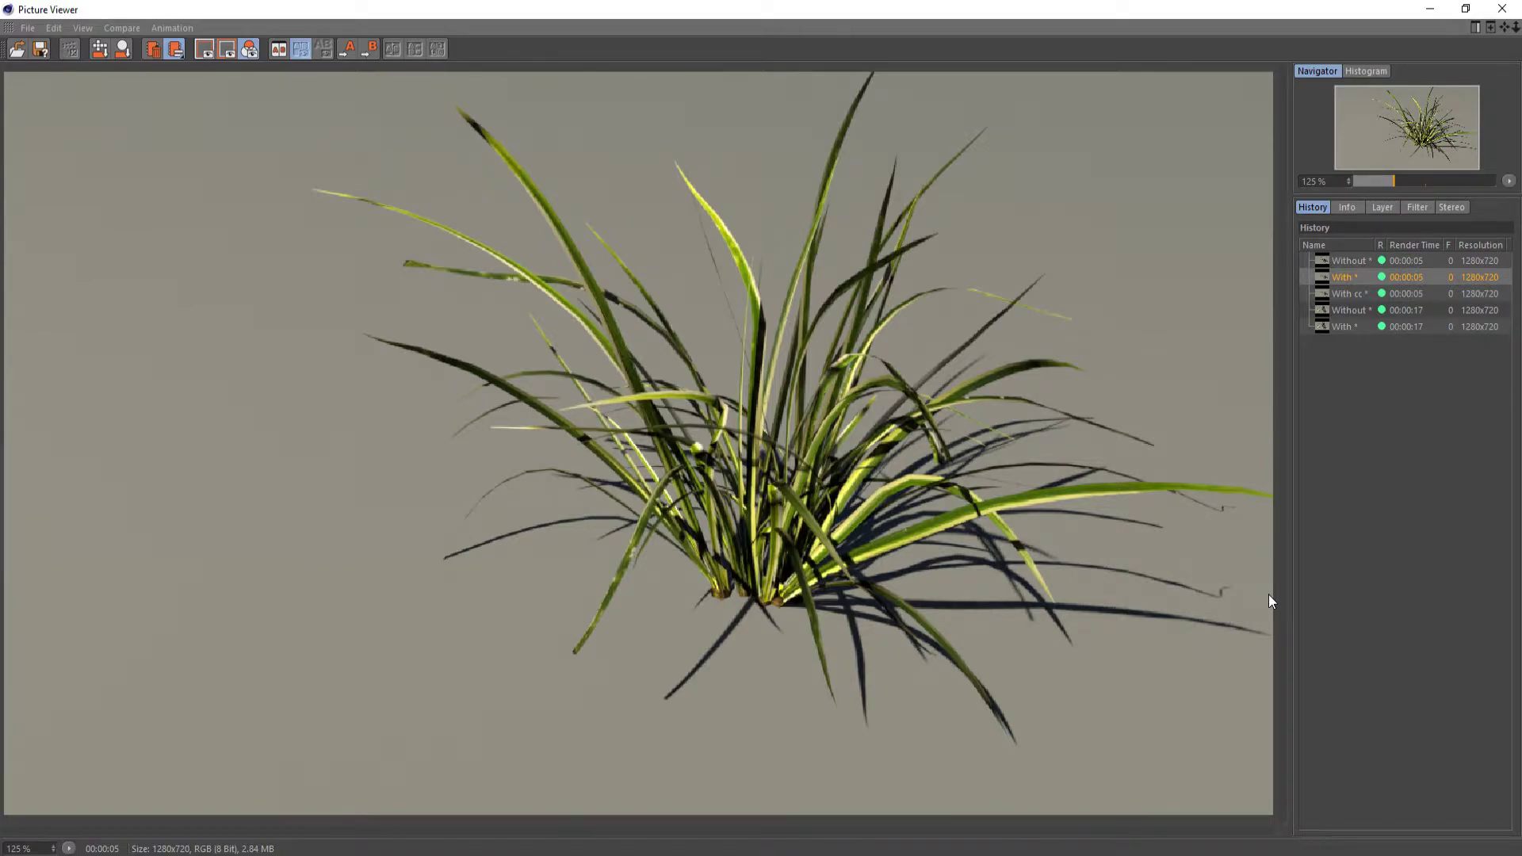
key("Down")
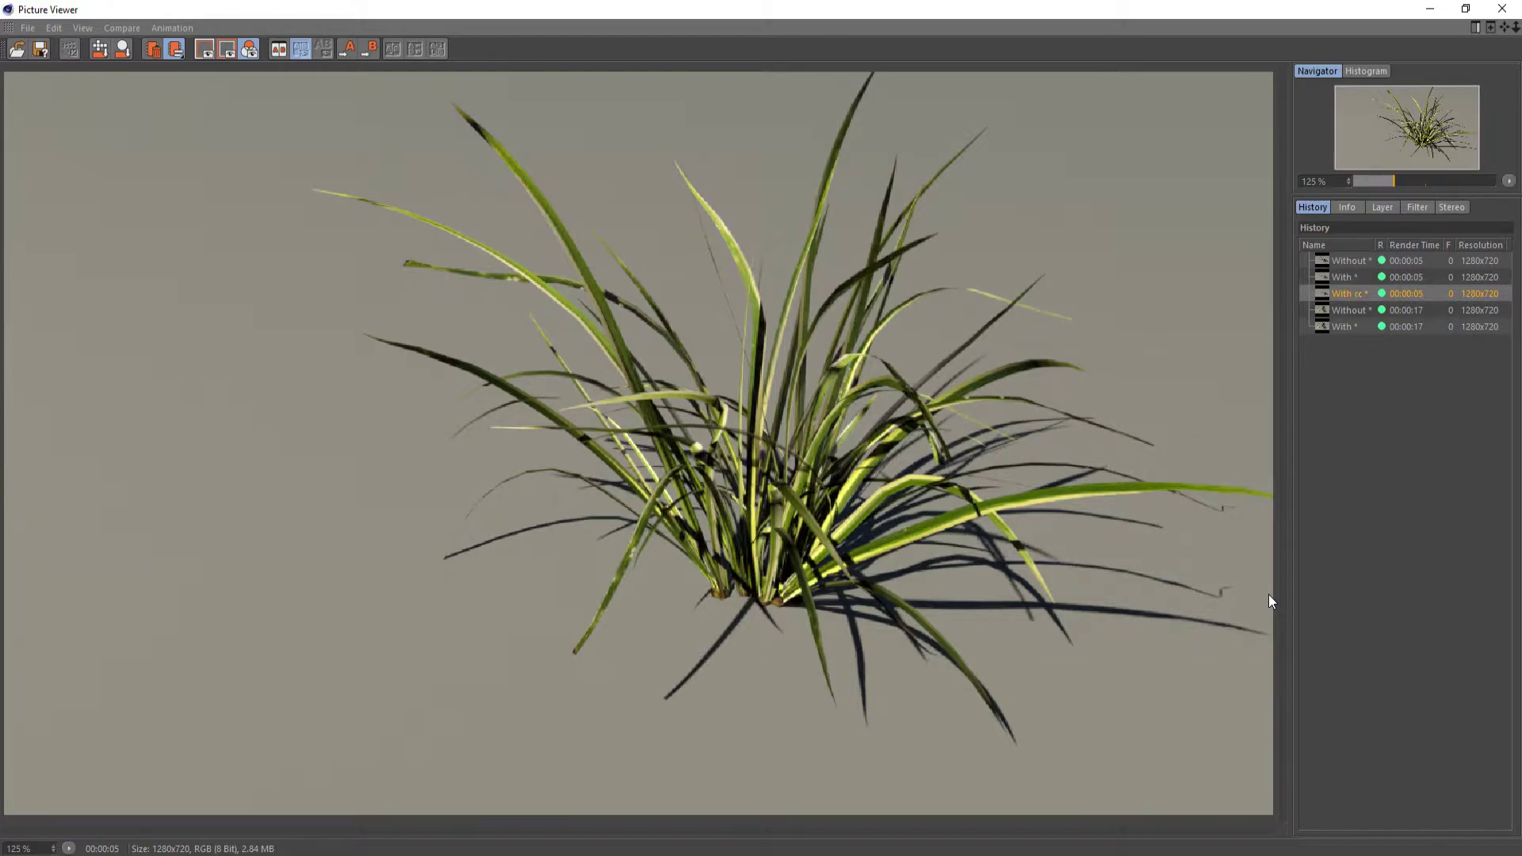
key("Up")
key("Down")
key("Up")
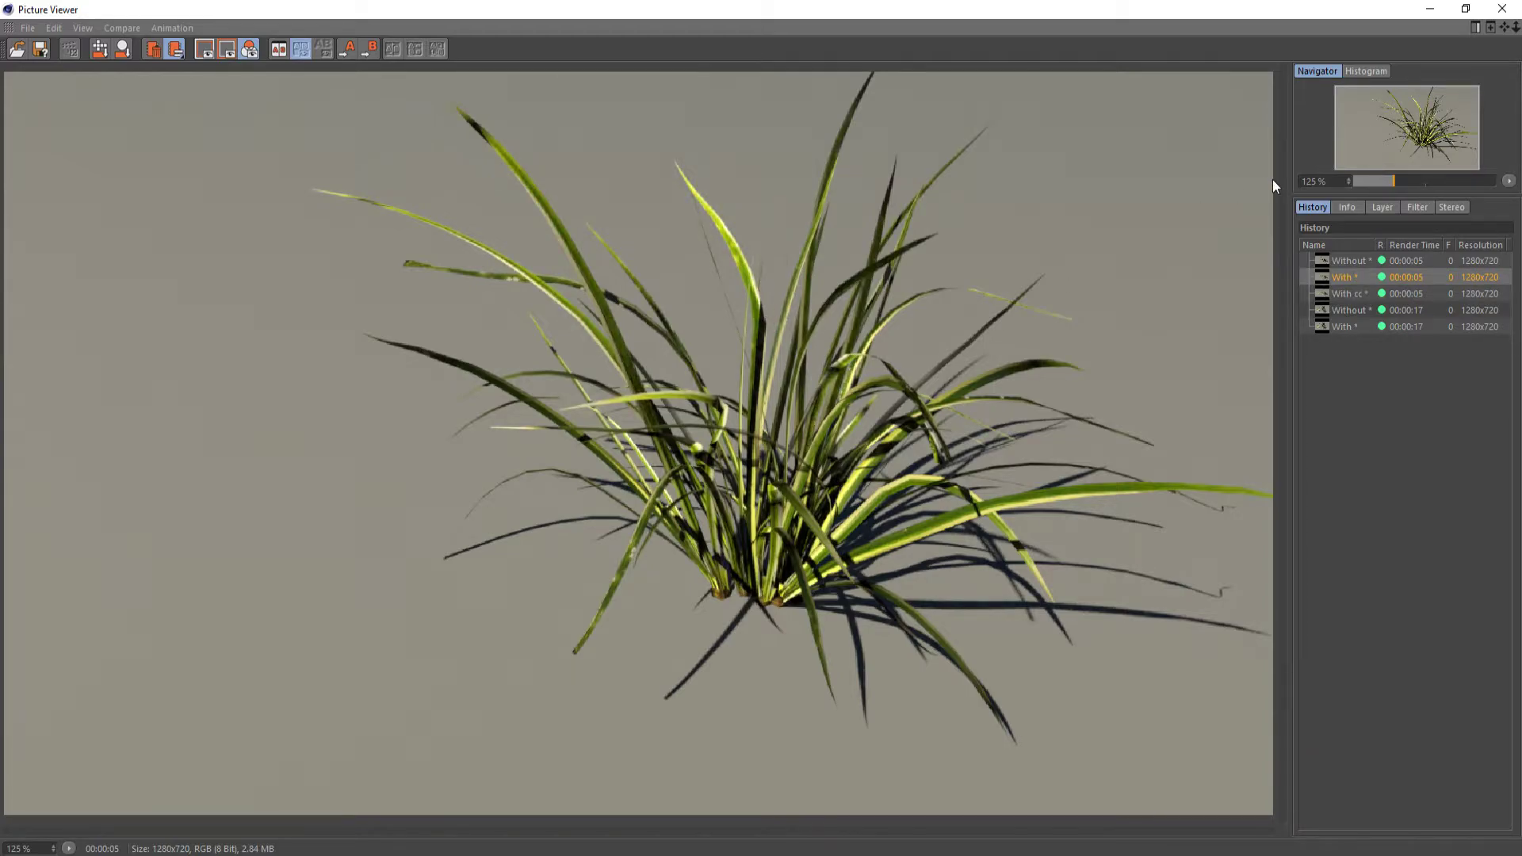
key("Down")
key("Up")
key("Down")
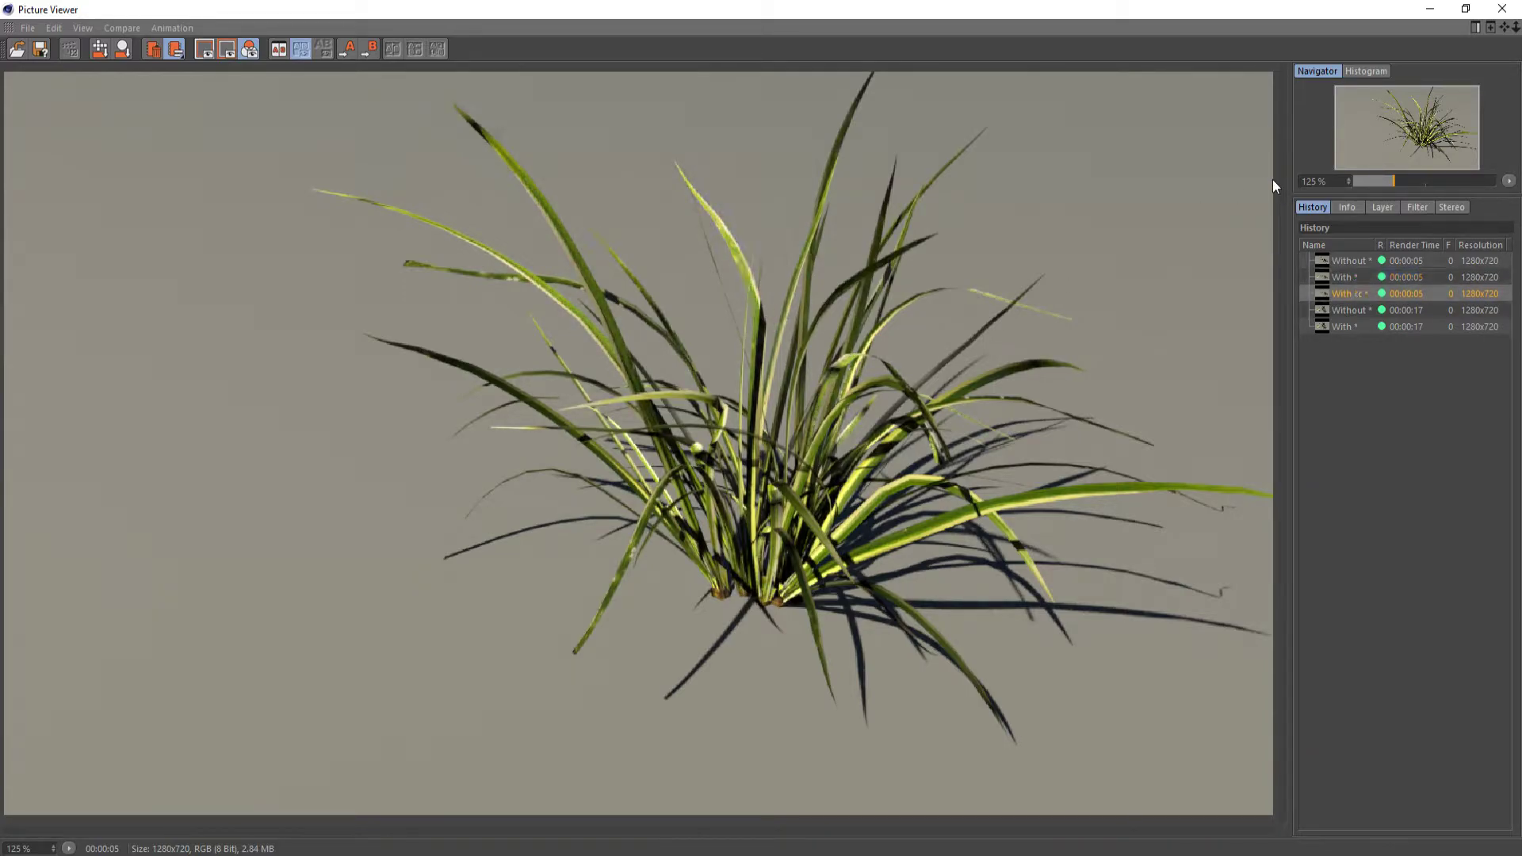
key("Up")
key("Down")
key("Up")
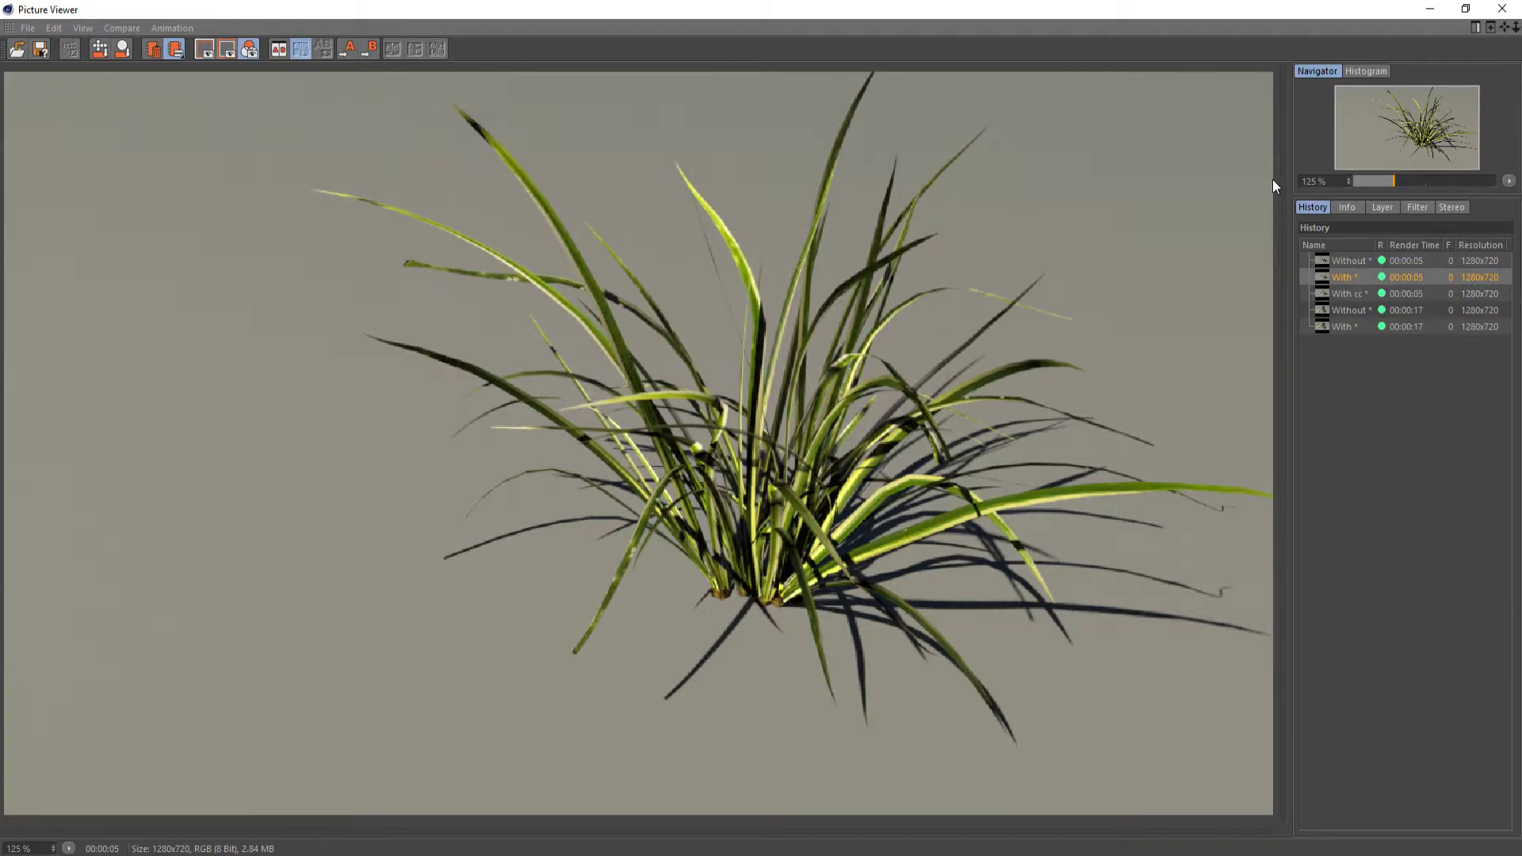
key("Down")
key("Up")
key("Down")
key("Up")
- Set 'Without' as A and 'With cc' as B, slide the split line, then minimise Picture Viewer
left_click(1364, 257)
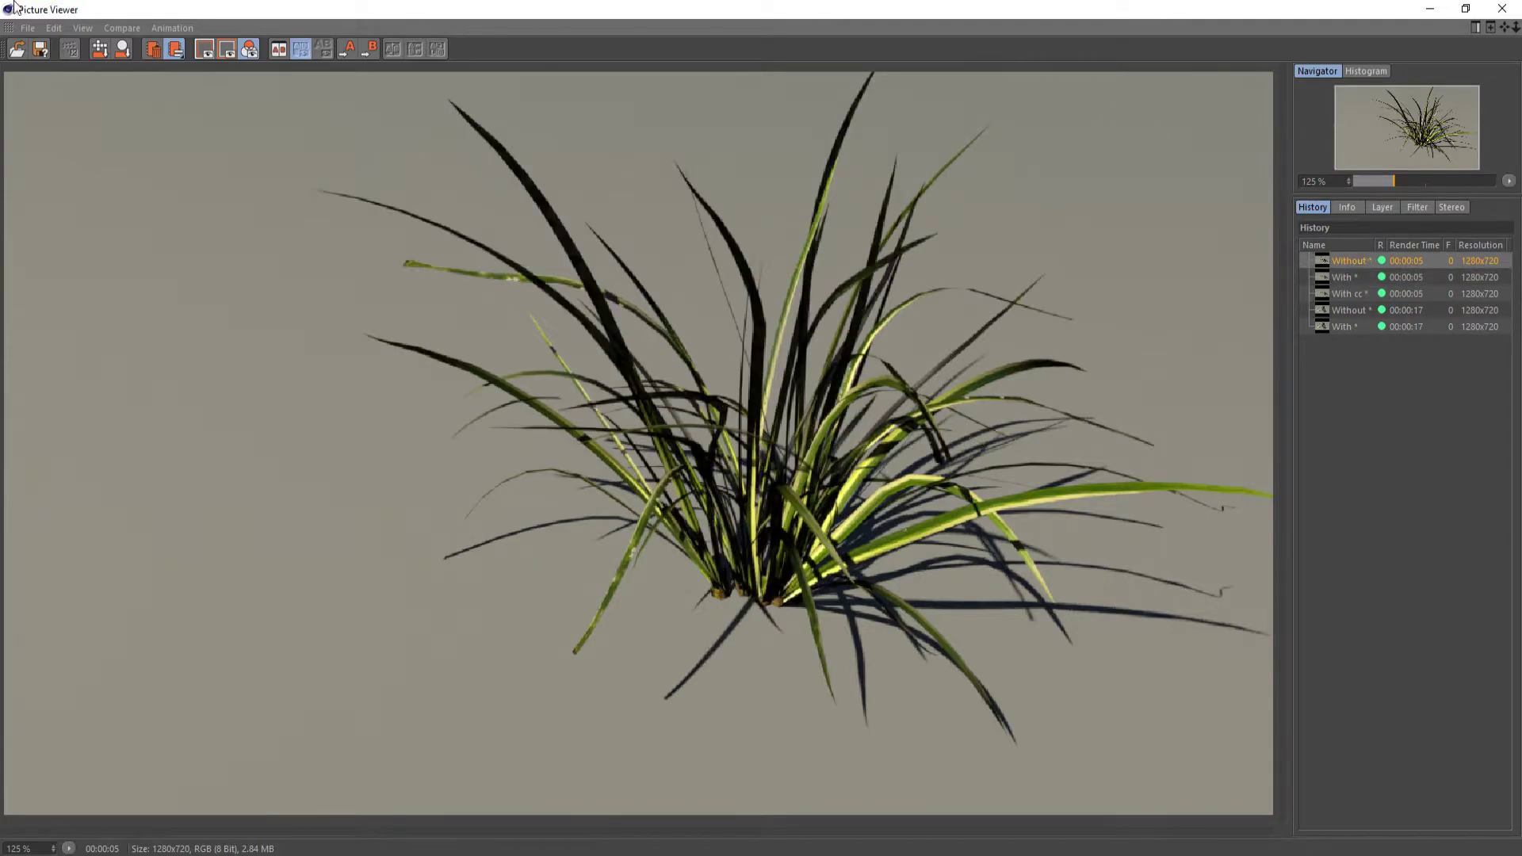
left_click(348, 49)
left_click(1379, 292)
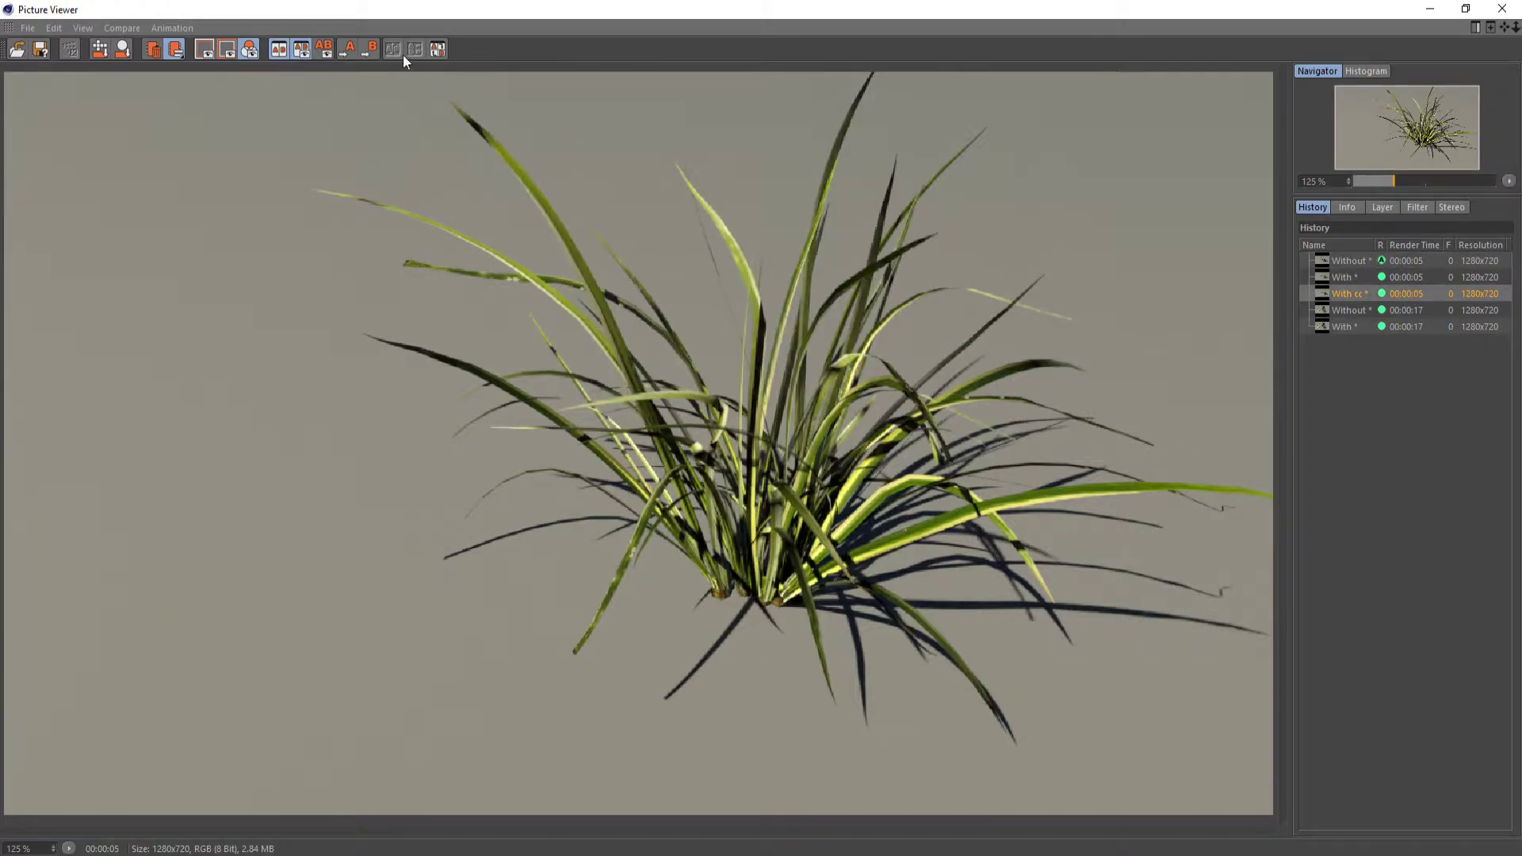
left_click(369, 49)
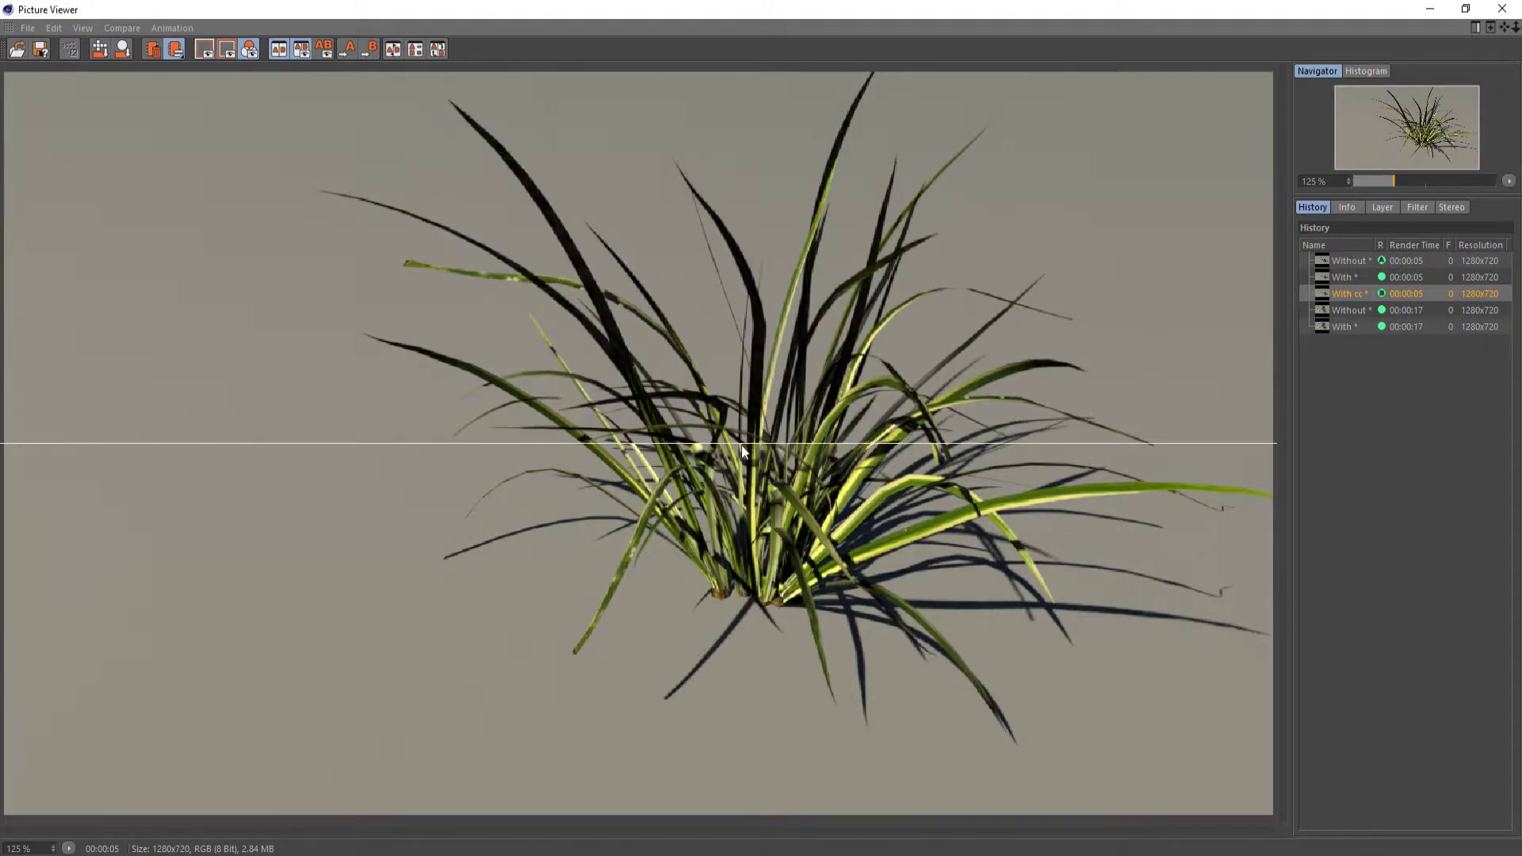
left_click_drag(742, 445, 789, 396)
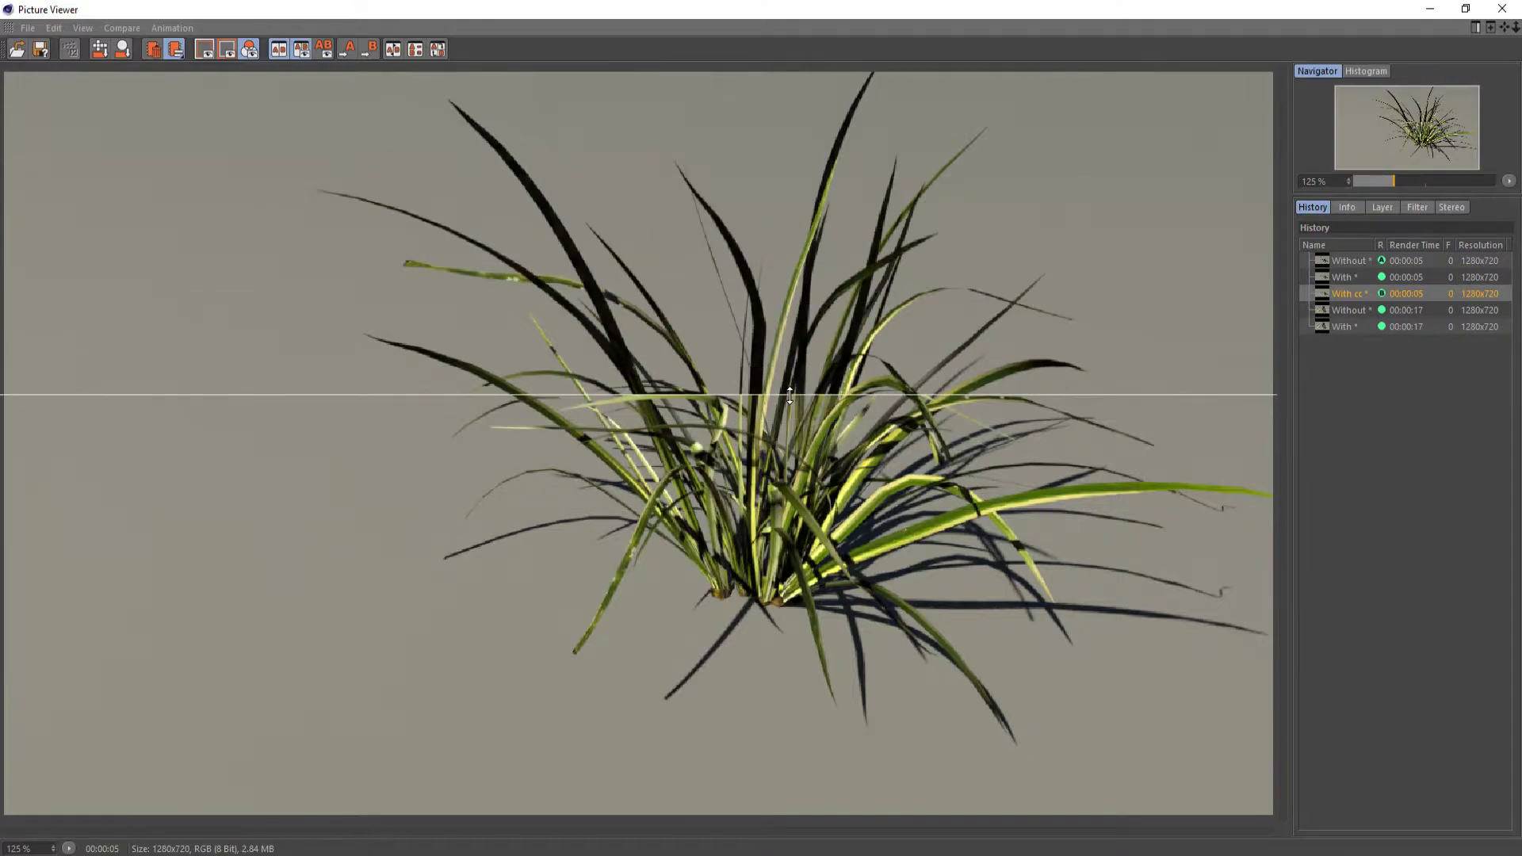
left_click(1431, 8)
- Minimise and restore the Redshift RenderView, then zoom the render to 132%
mouse_move(688, 805)
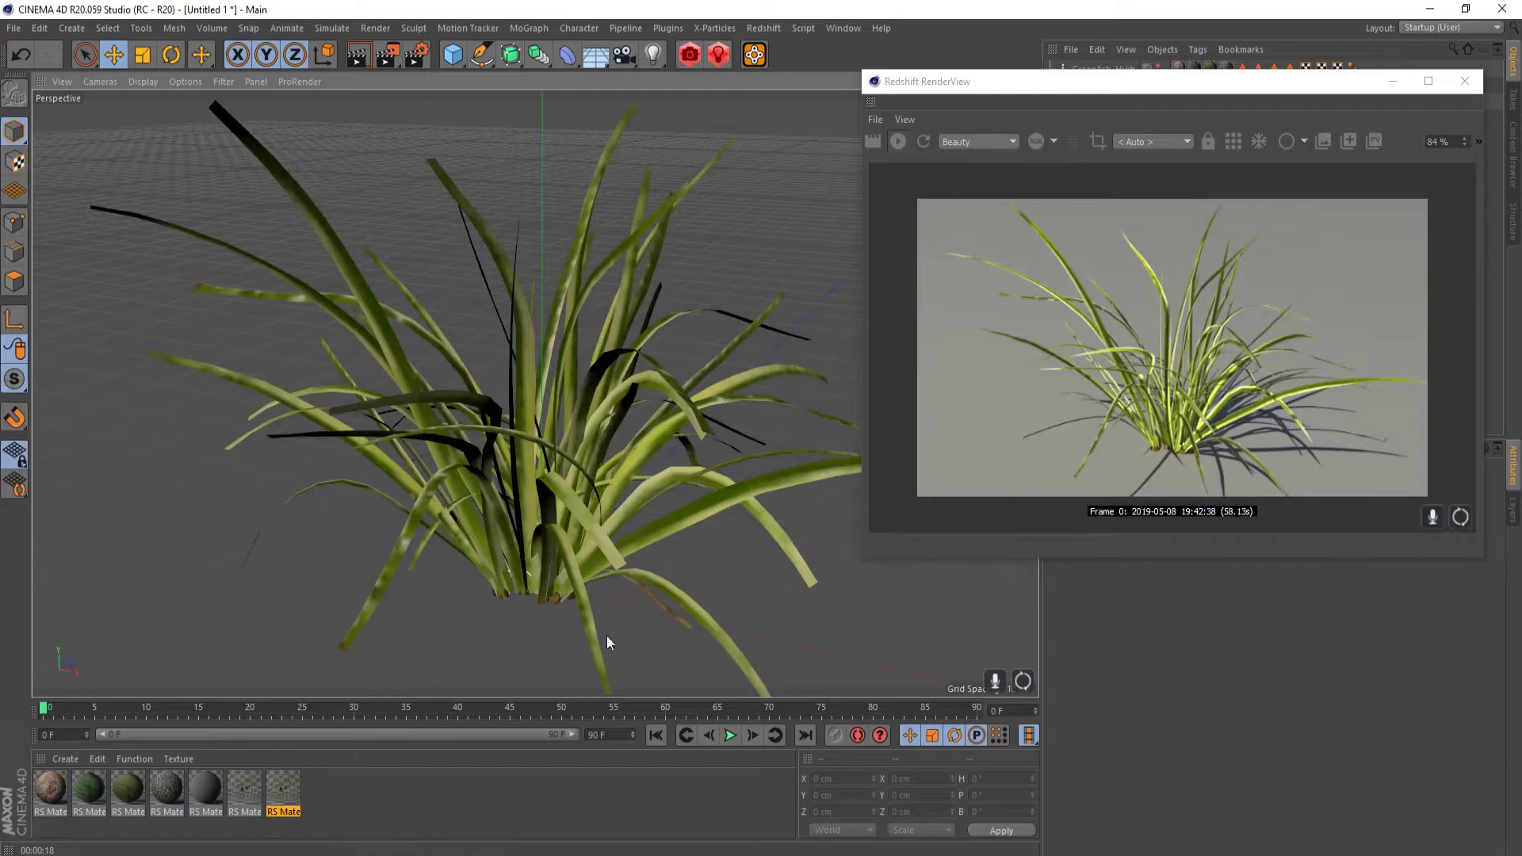
left_click(1392, 81)
left_click_drag(240, 786, 1177, 120)
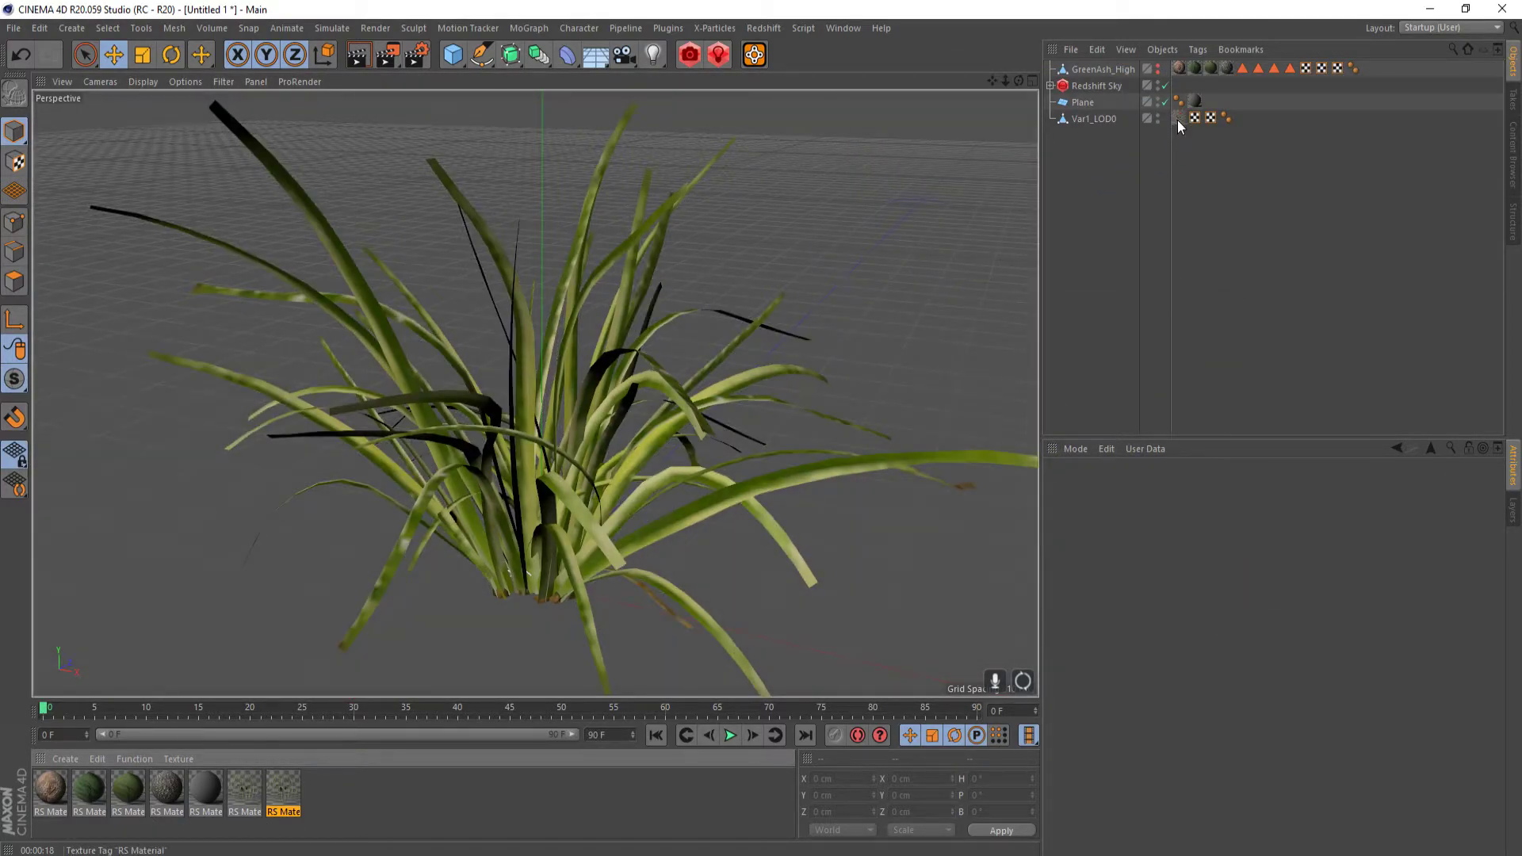
left_click(907, 802)
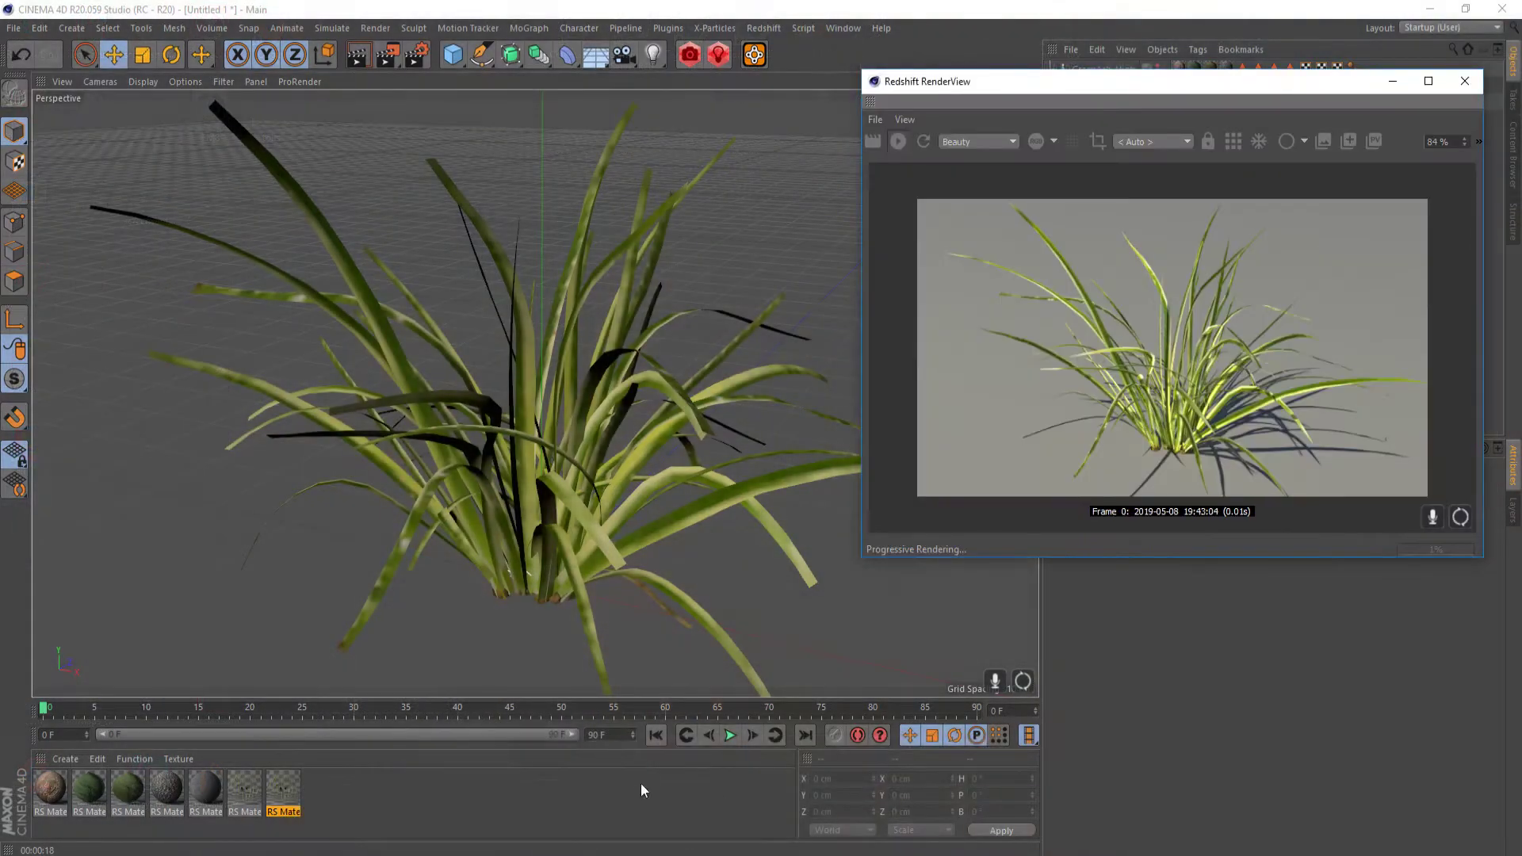
scroll(1133, 339, "up", 3)
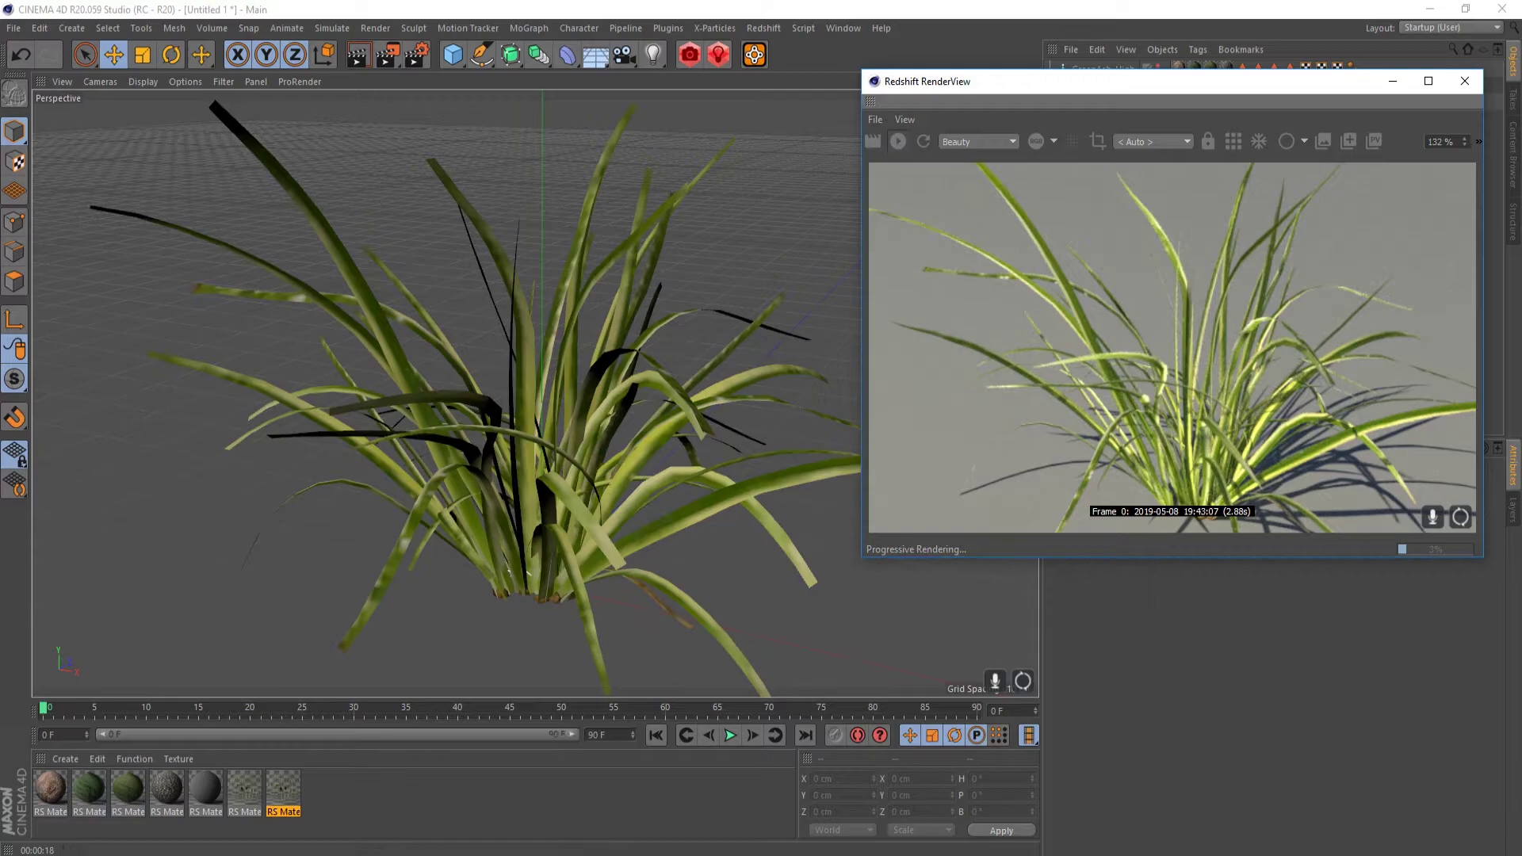
- Inspect the grass Albedo node and its RS Color Correct (Gamma 2.04, Contrast 0.633), then show the Atlas folder
left_click(555, 802)
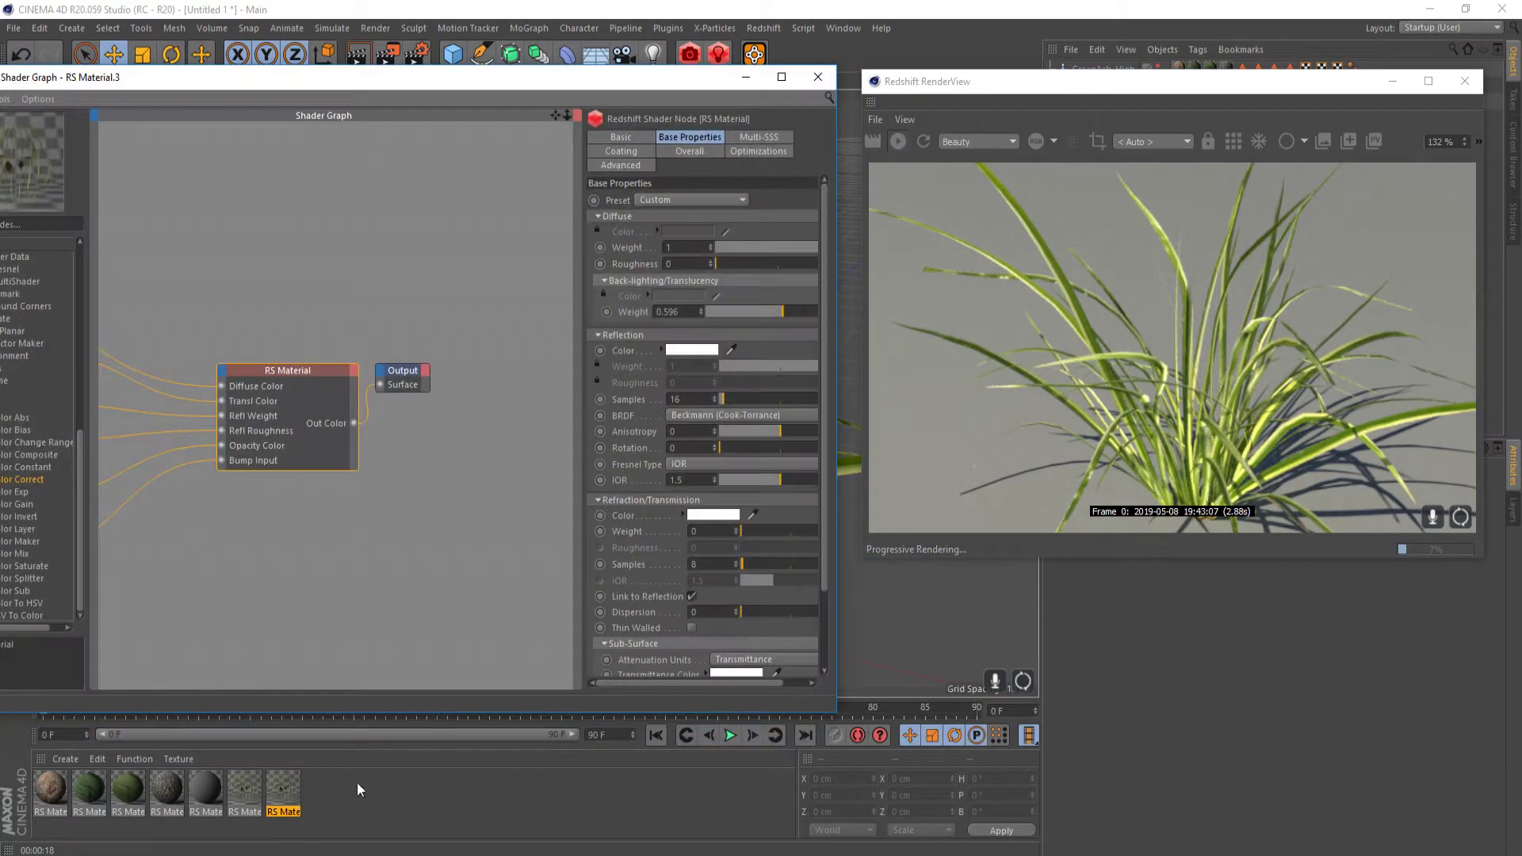
left_click(262, 788)
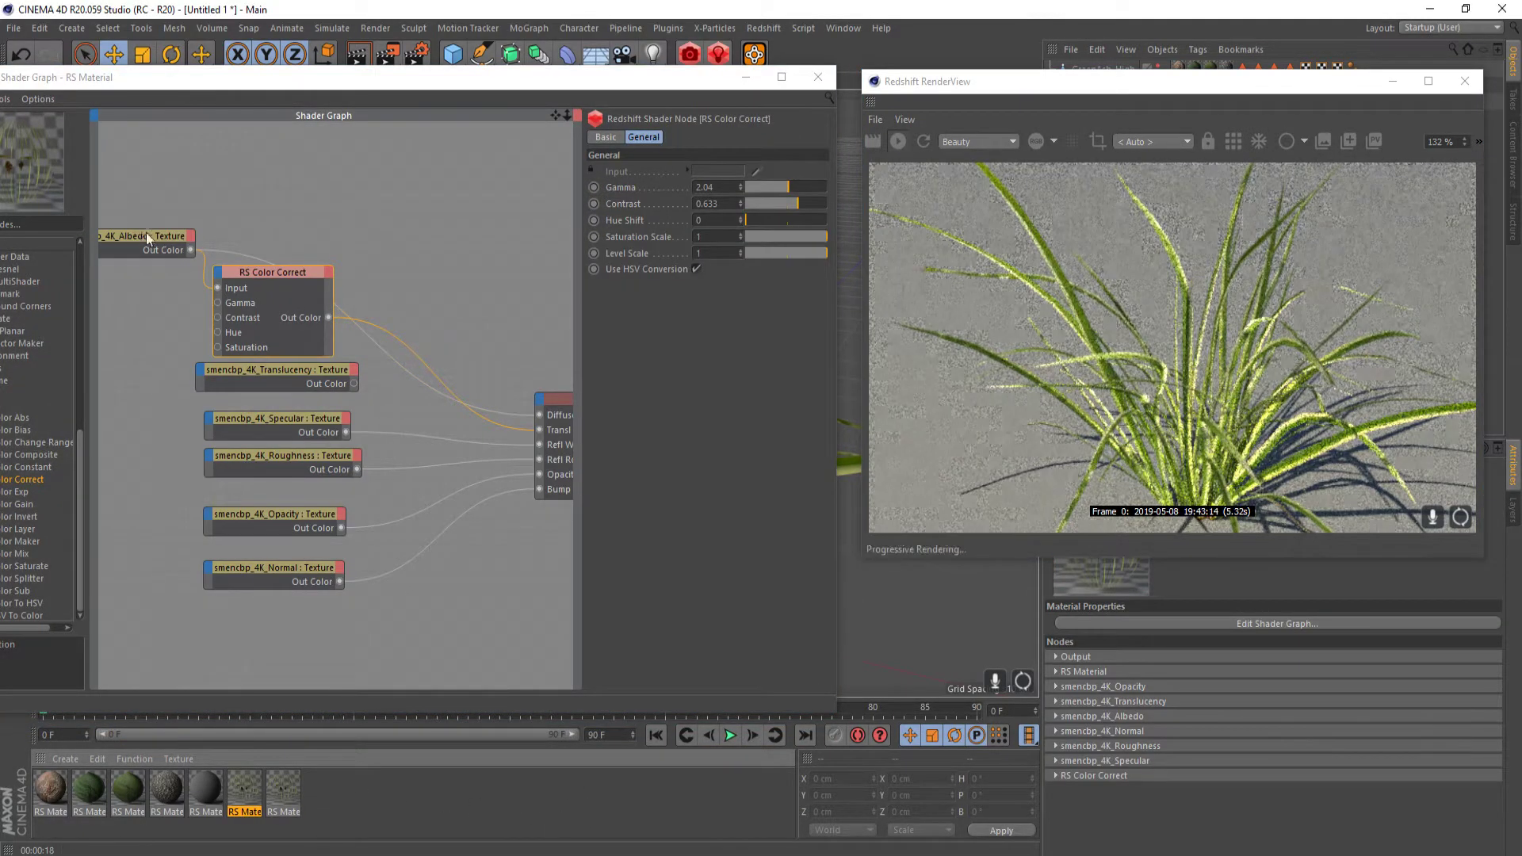
left_click(389, 407)
left_click(178, 241)
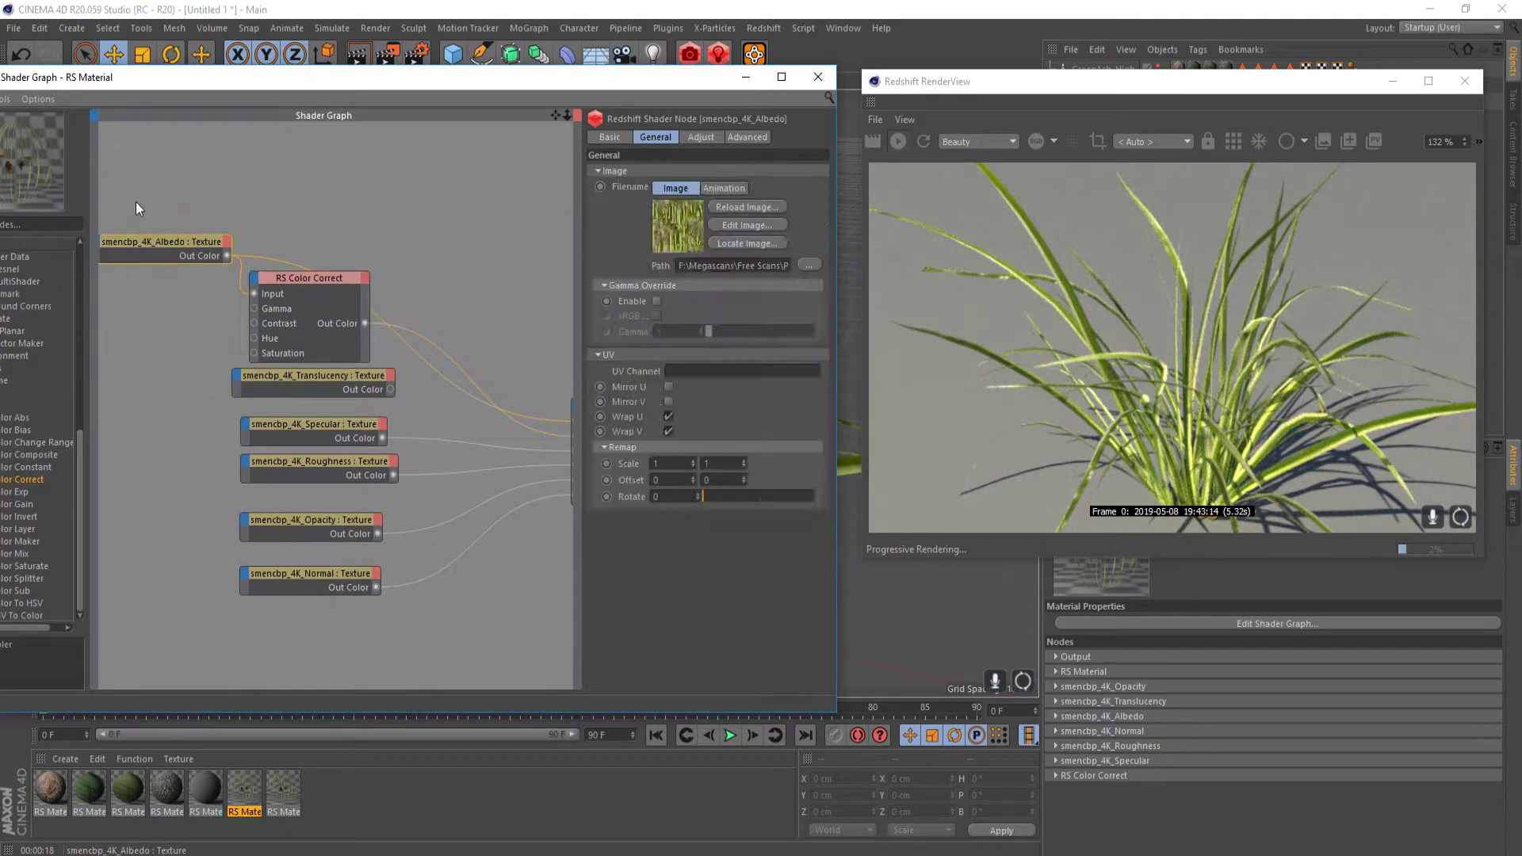
middle_click_drag(221, 294, 262, 292)
left_click(364, 278)
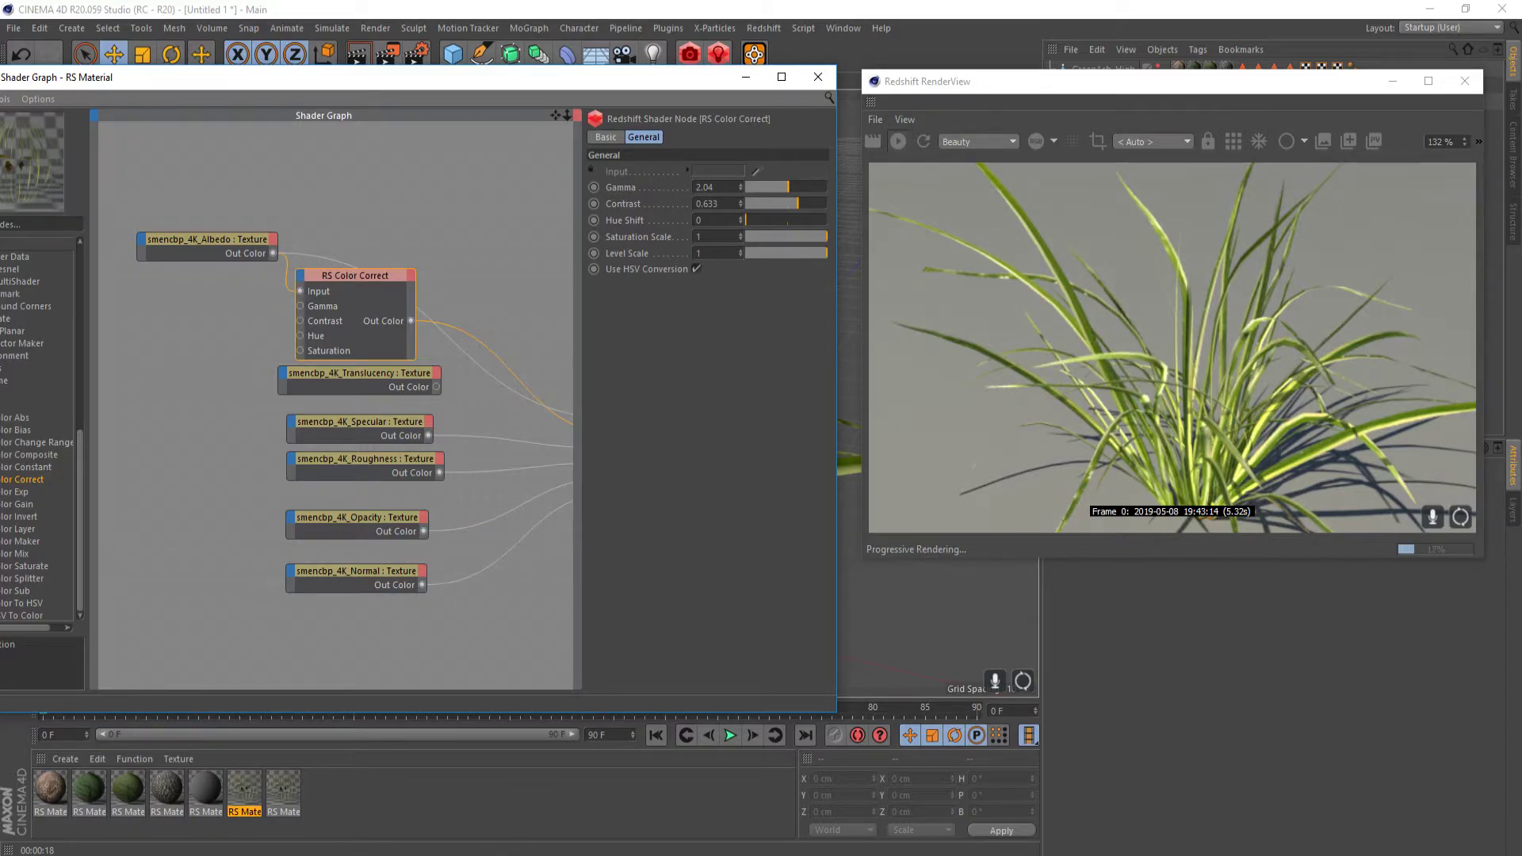
left_click(349, 802)
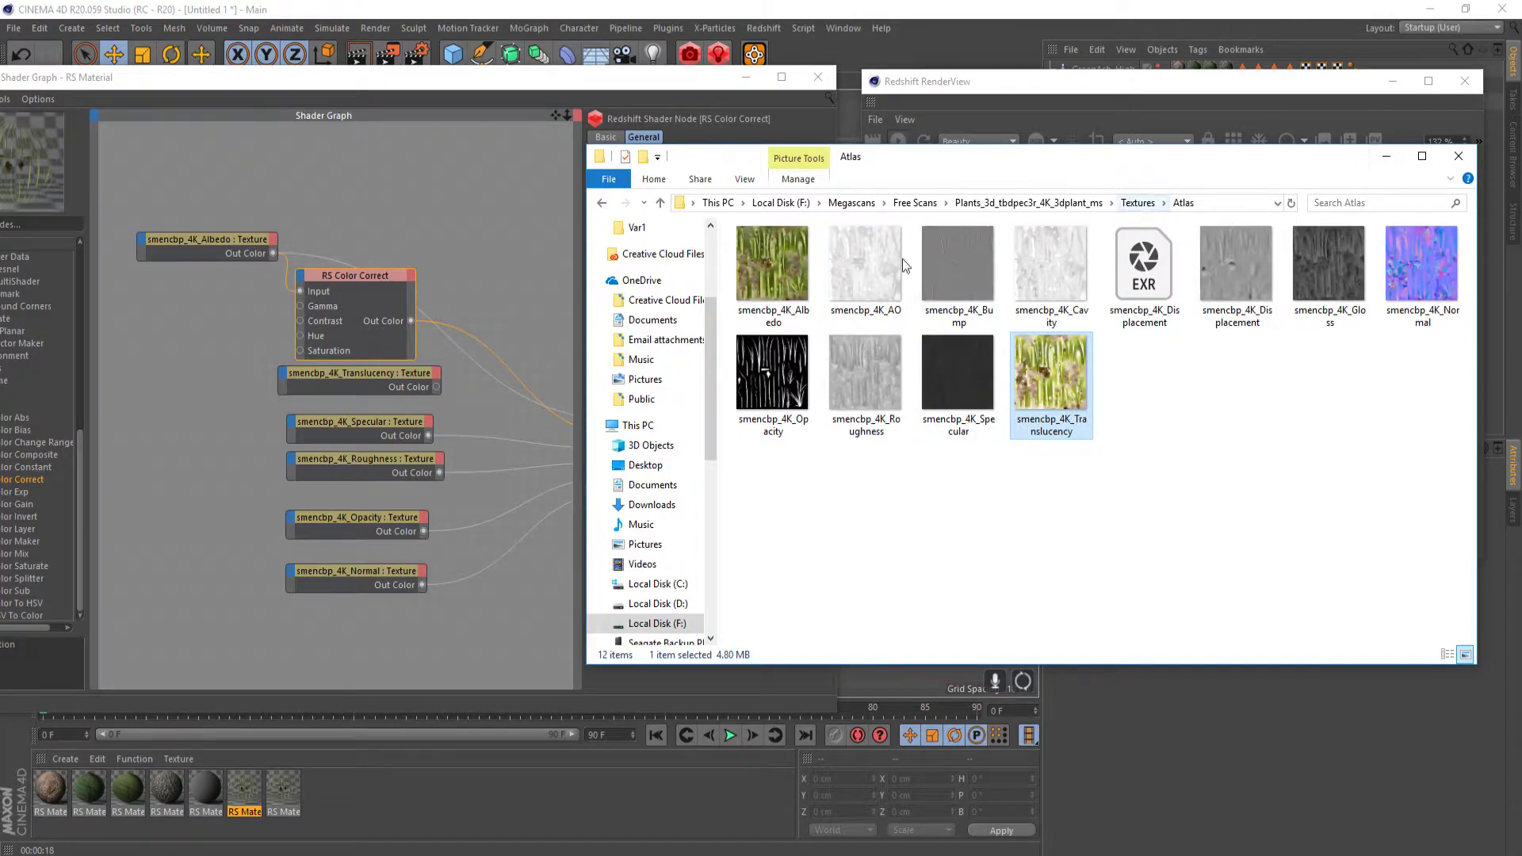
- Minimise the File Explorer window showing the Atlas grass texture folder
left_click(1384, 156)
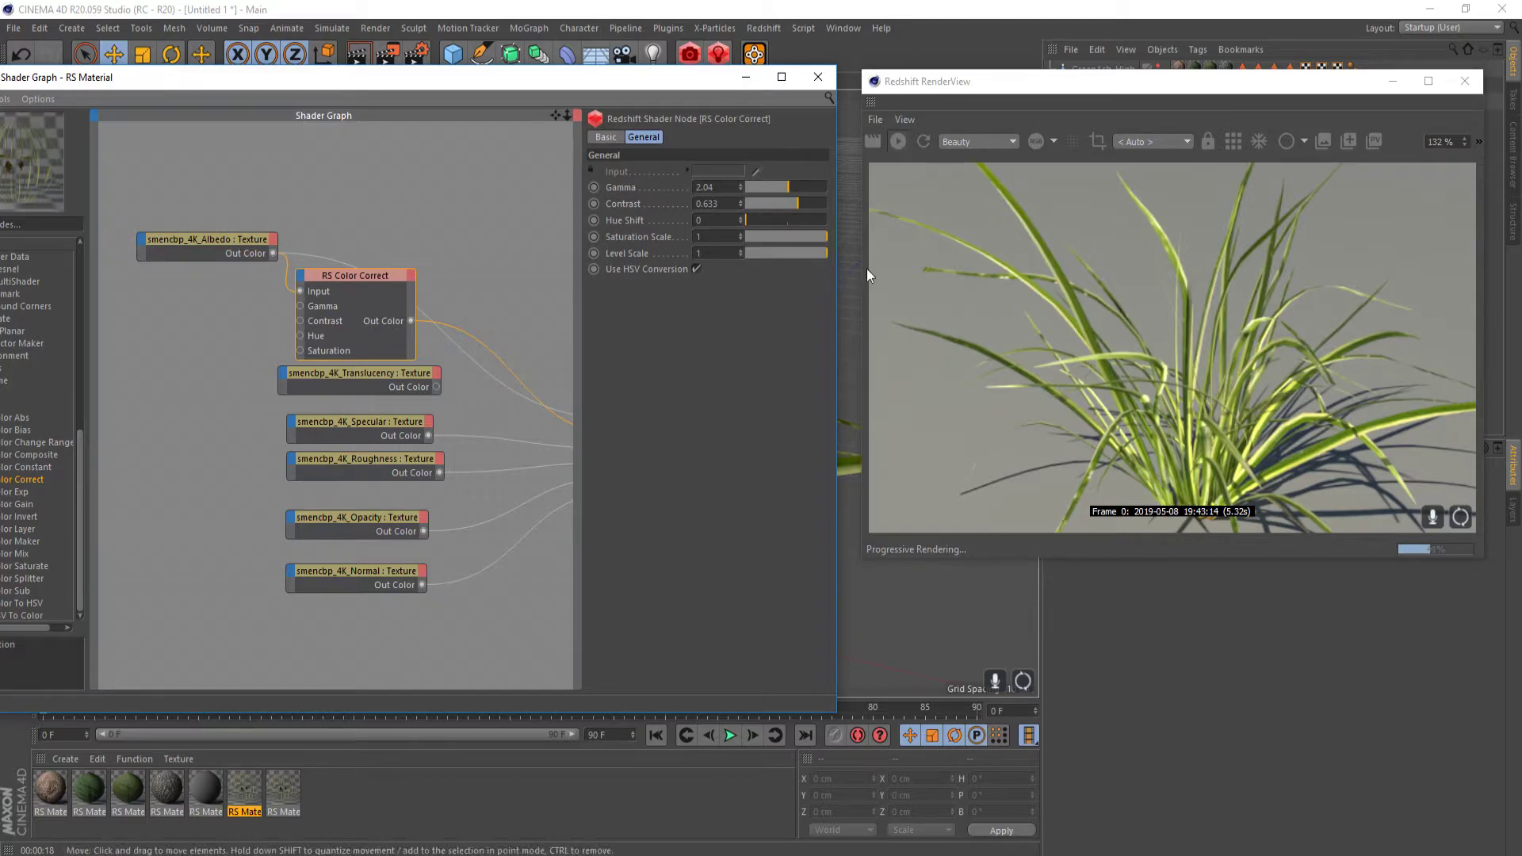
- Set RS Color Correct's Saturation Scale to 1.2 and minimise the Shader Graph window
left_click(701, 237)
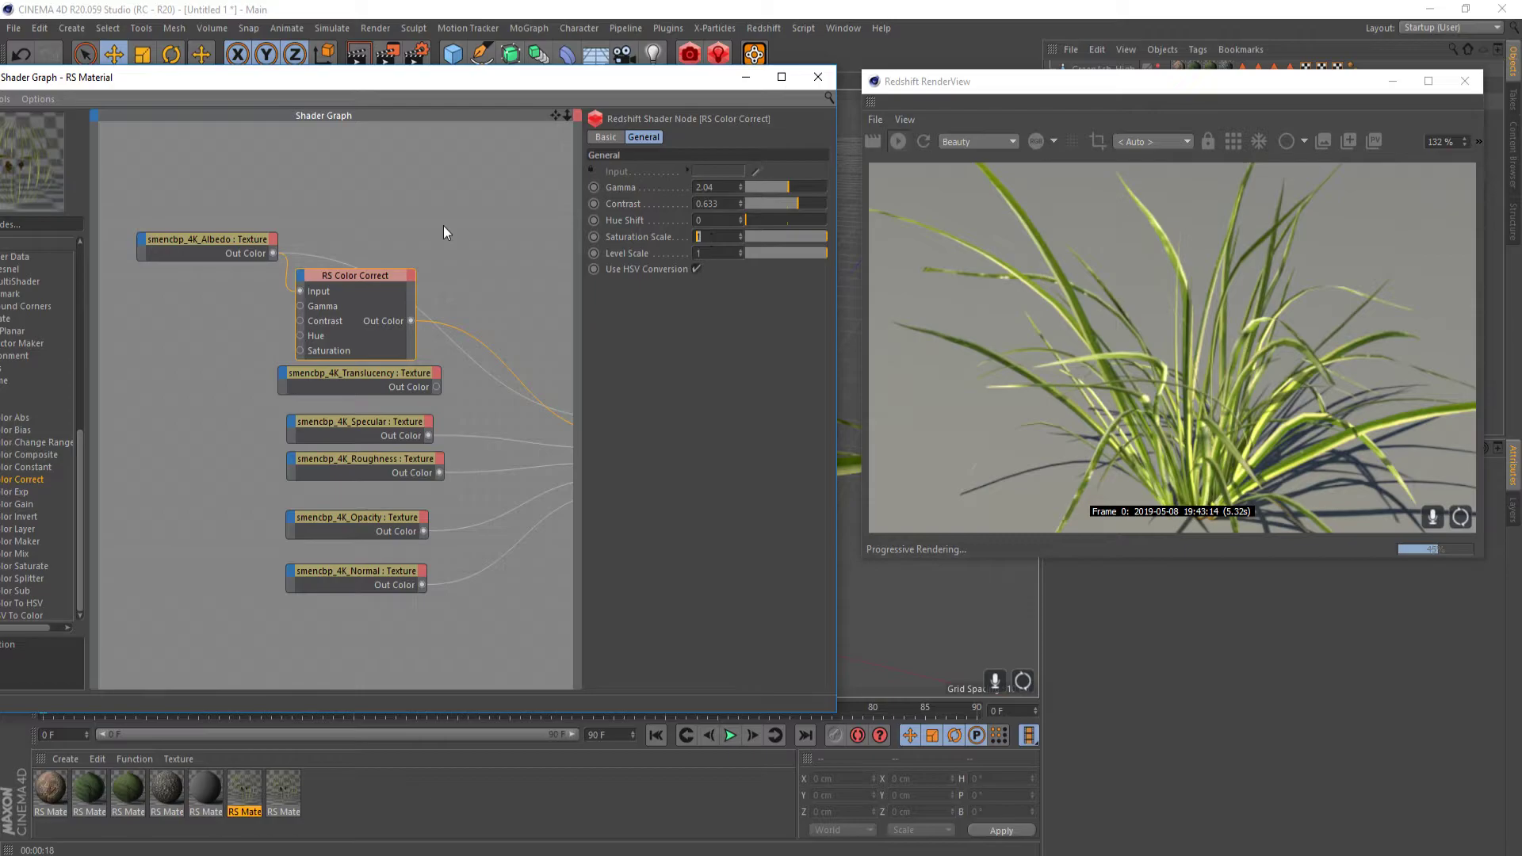
key("Return")
key("Return")
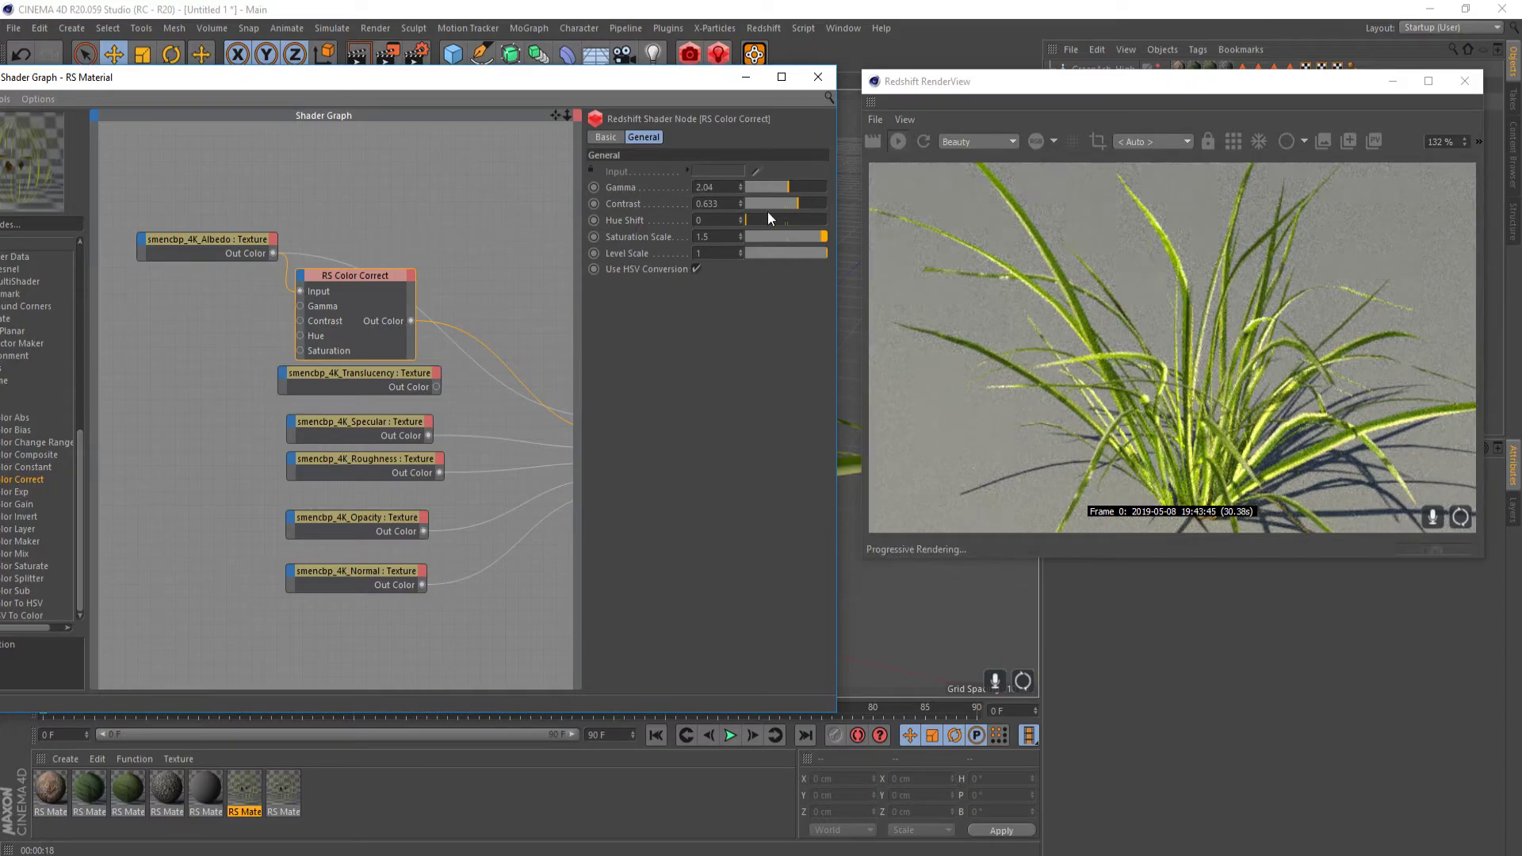
left_click(727, 236)
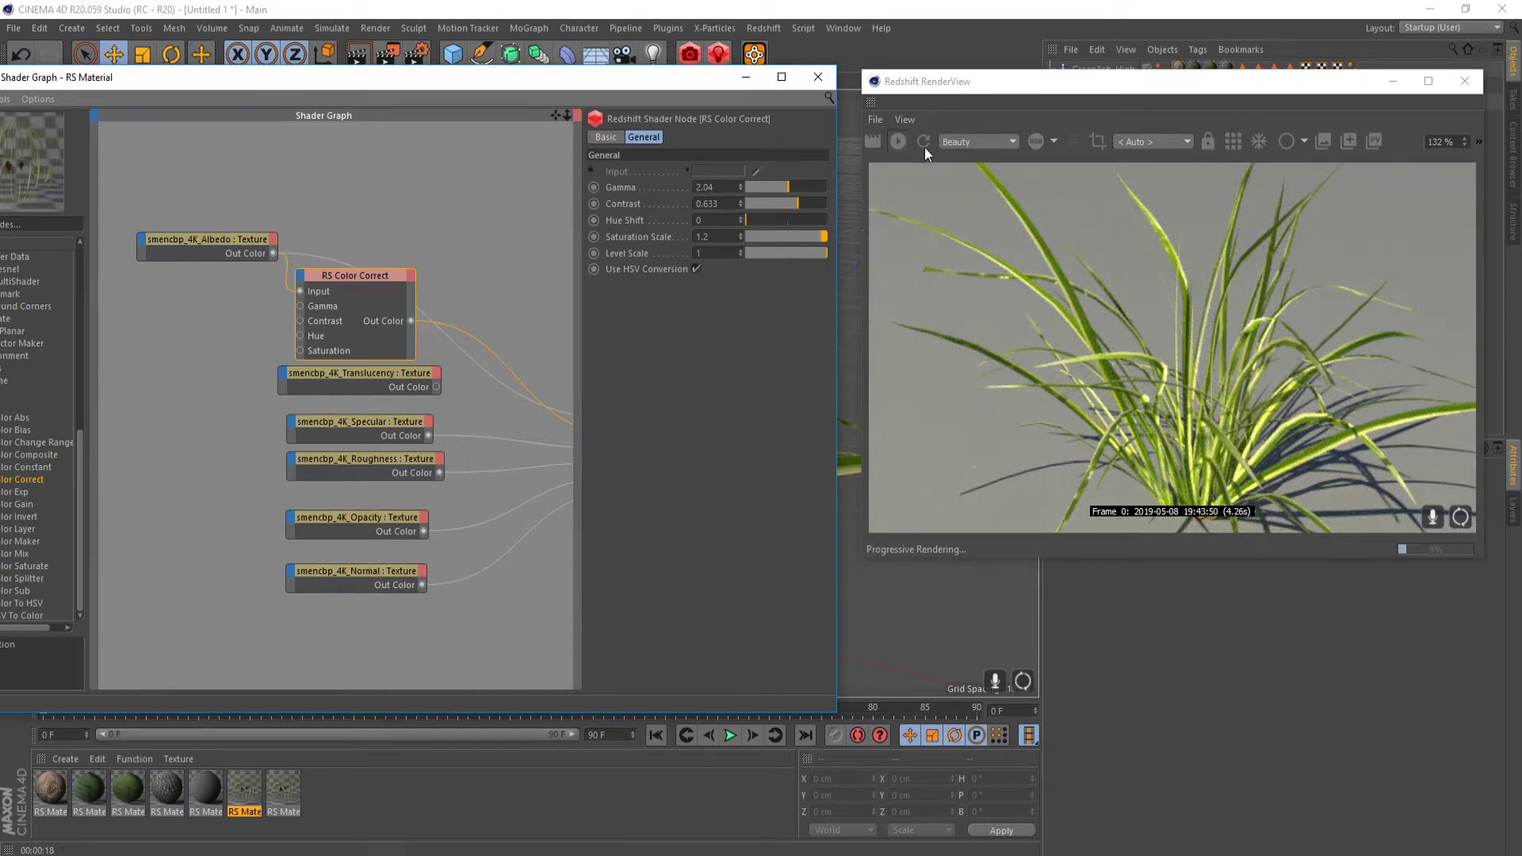
left_click(751, 79)
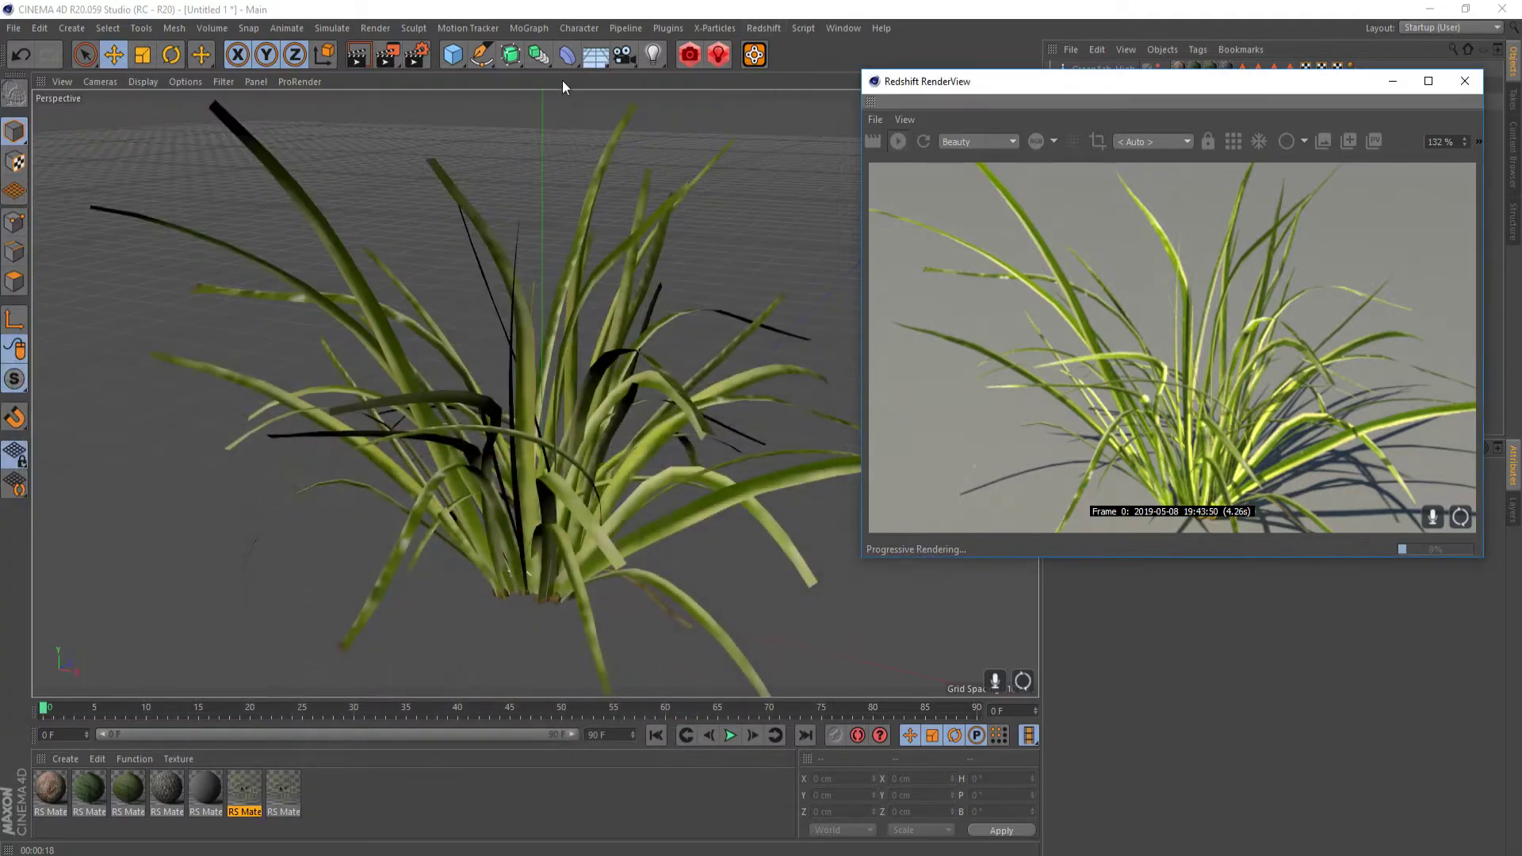
- Render the grass to the Picture Viewer and A/B compare Untitled 1 against the With render
left_click(391, 60)
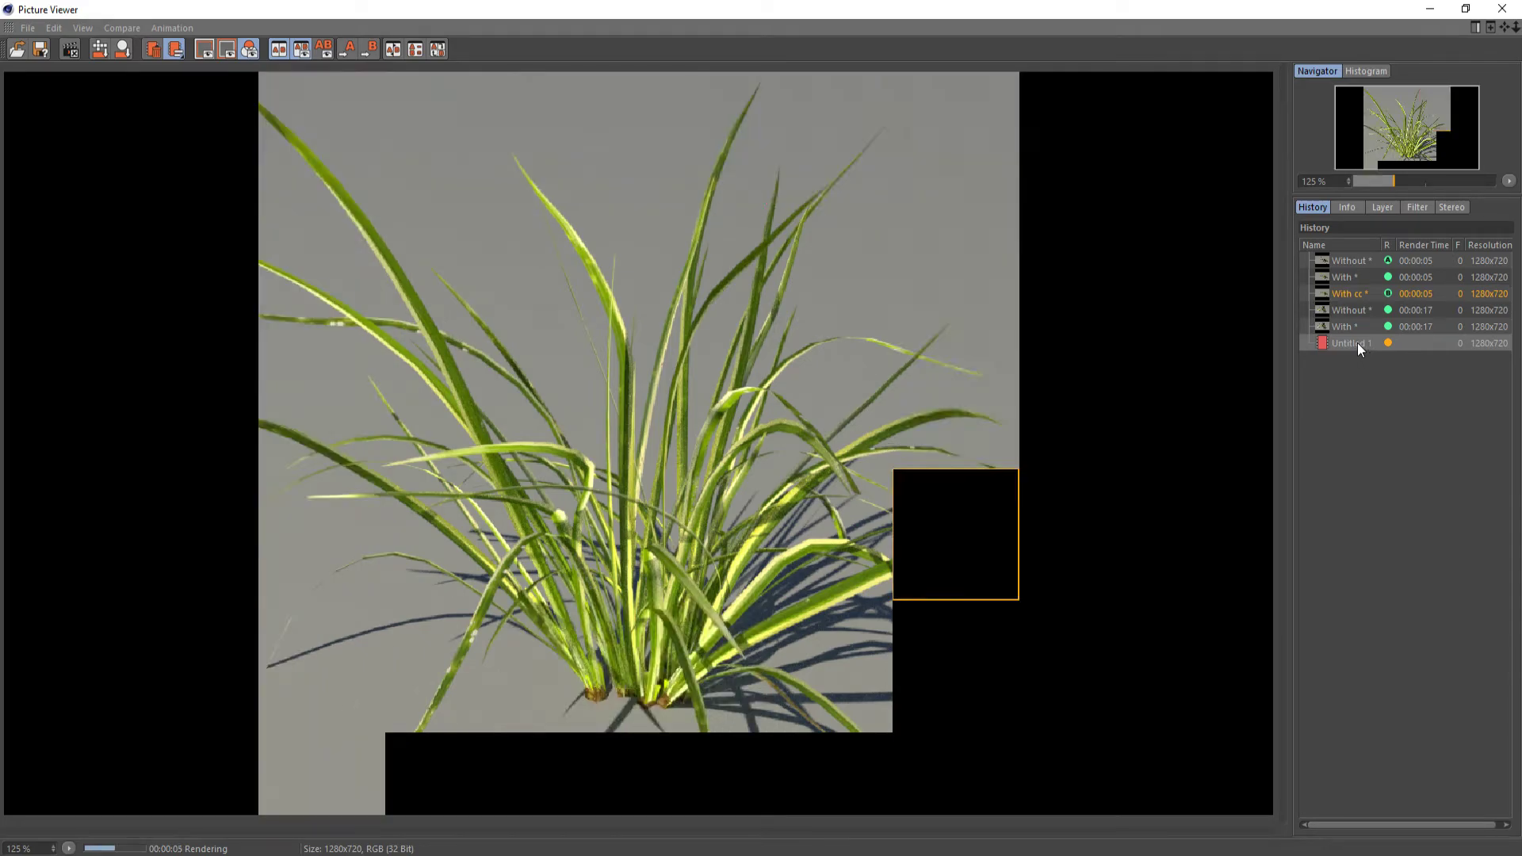
left_click(1348, 278)
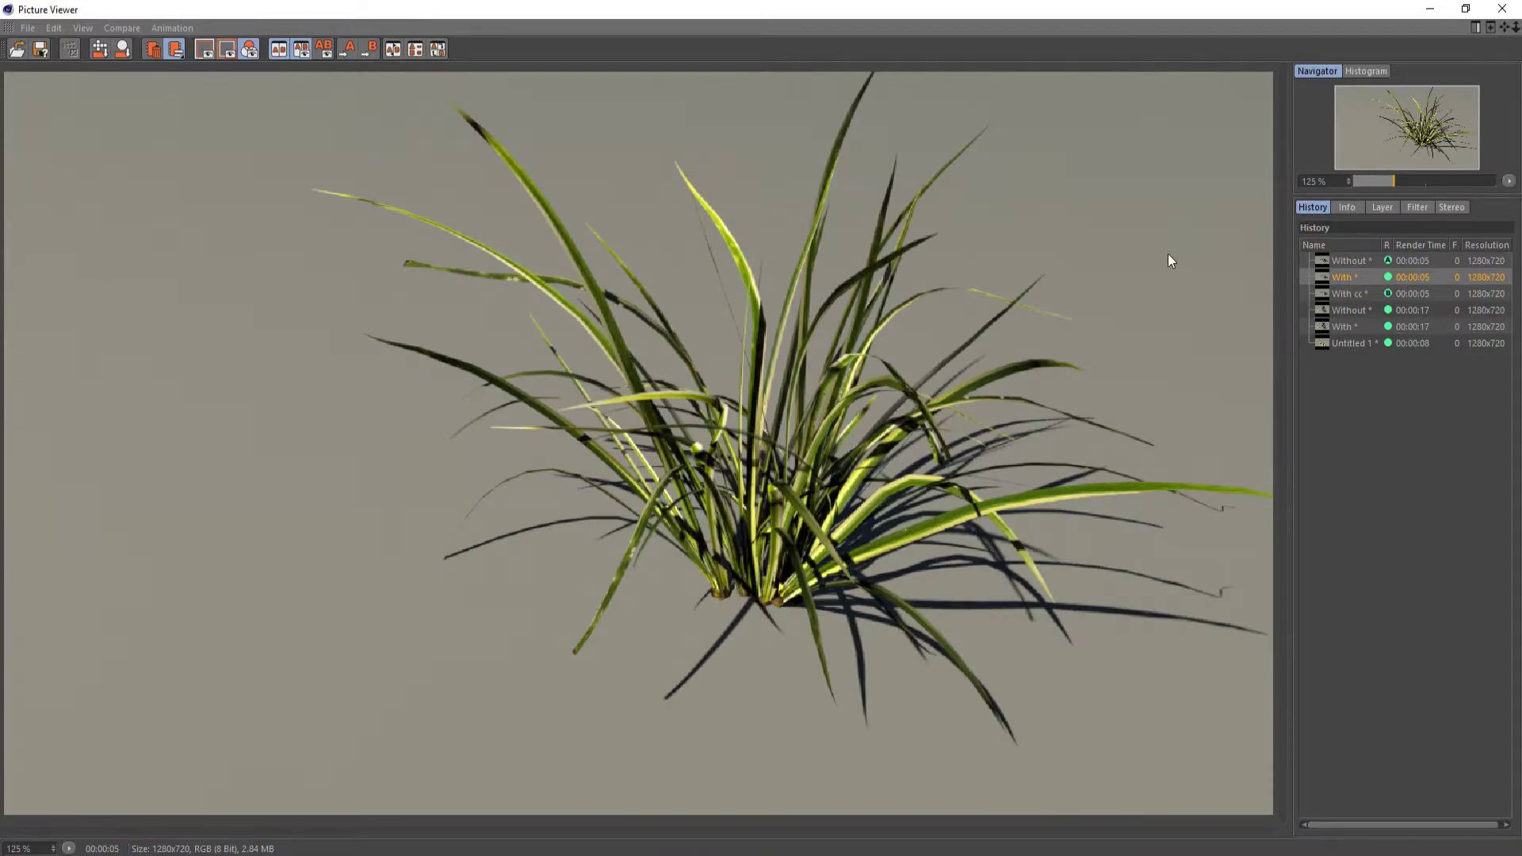
left_click(1382, 342)
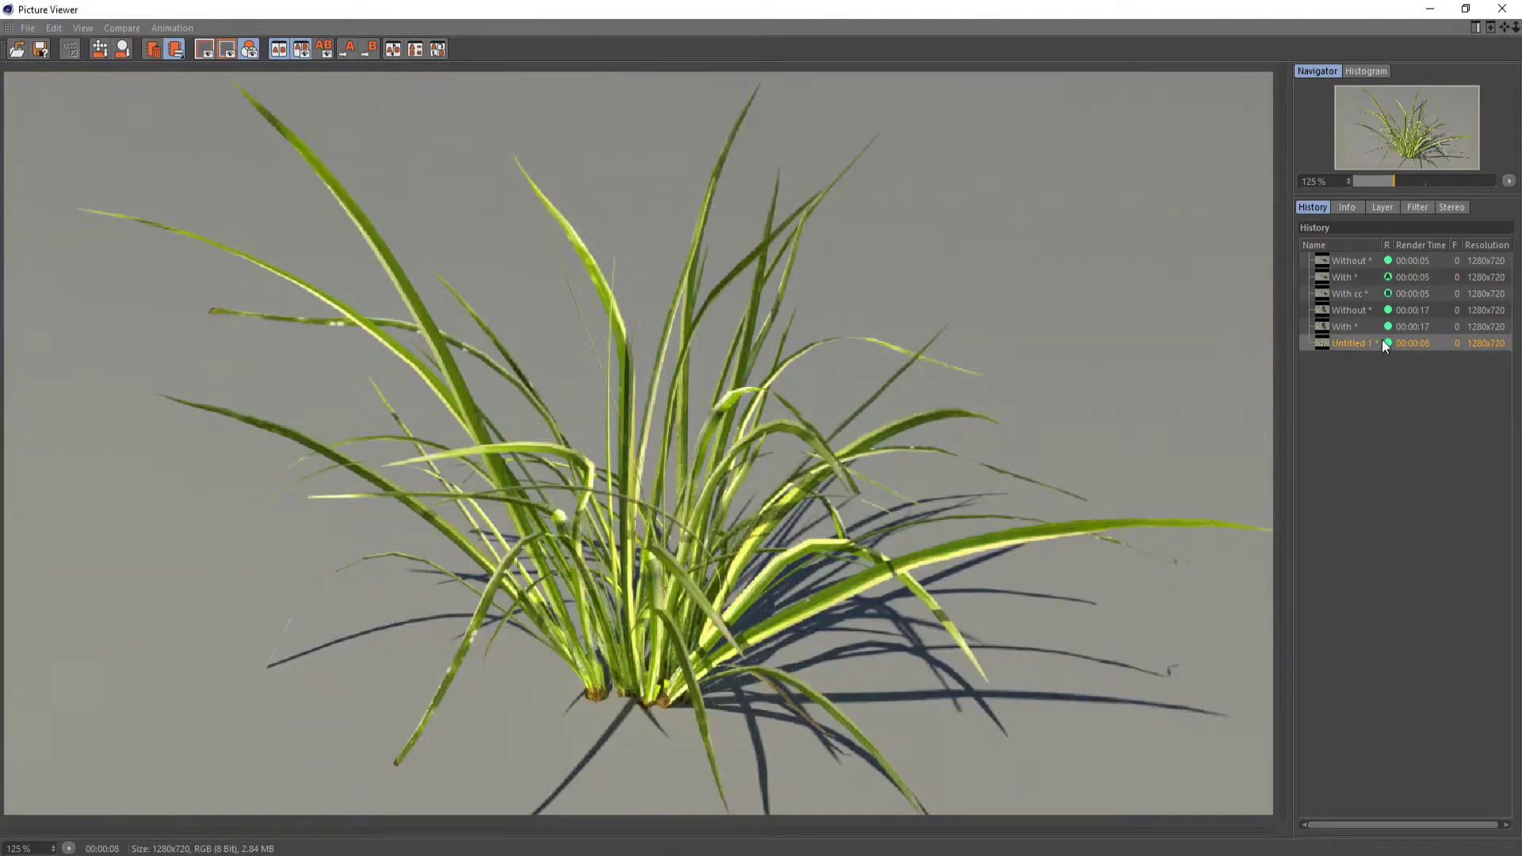
left_click(368, 49)
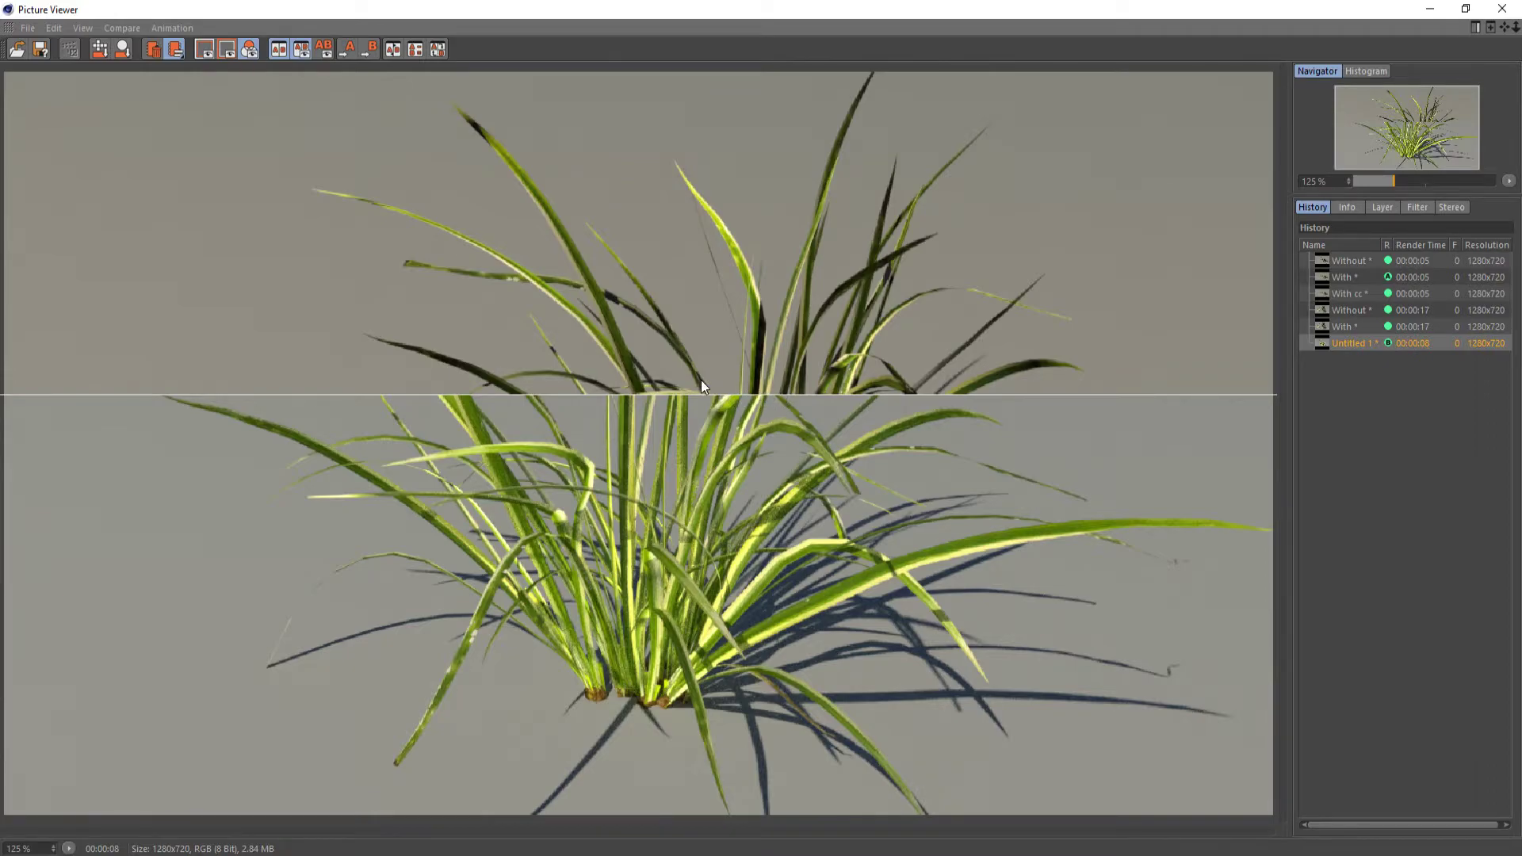
- Sweep the split divider up and back to centre, briefly checking the With cc render
left_click_drag(723, 394, 772, 145)
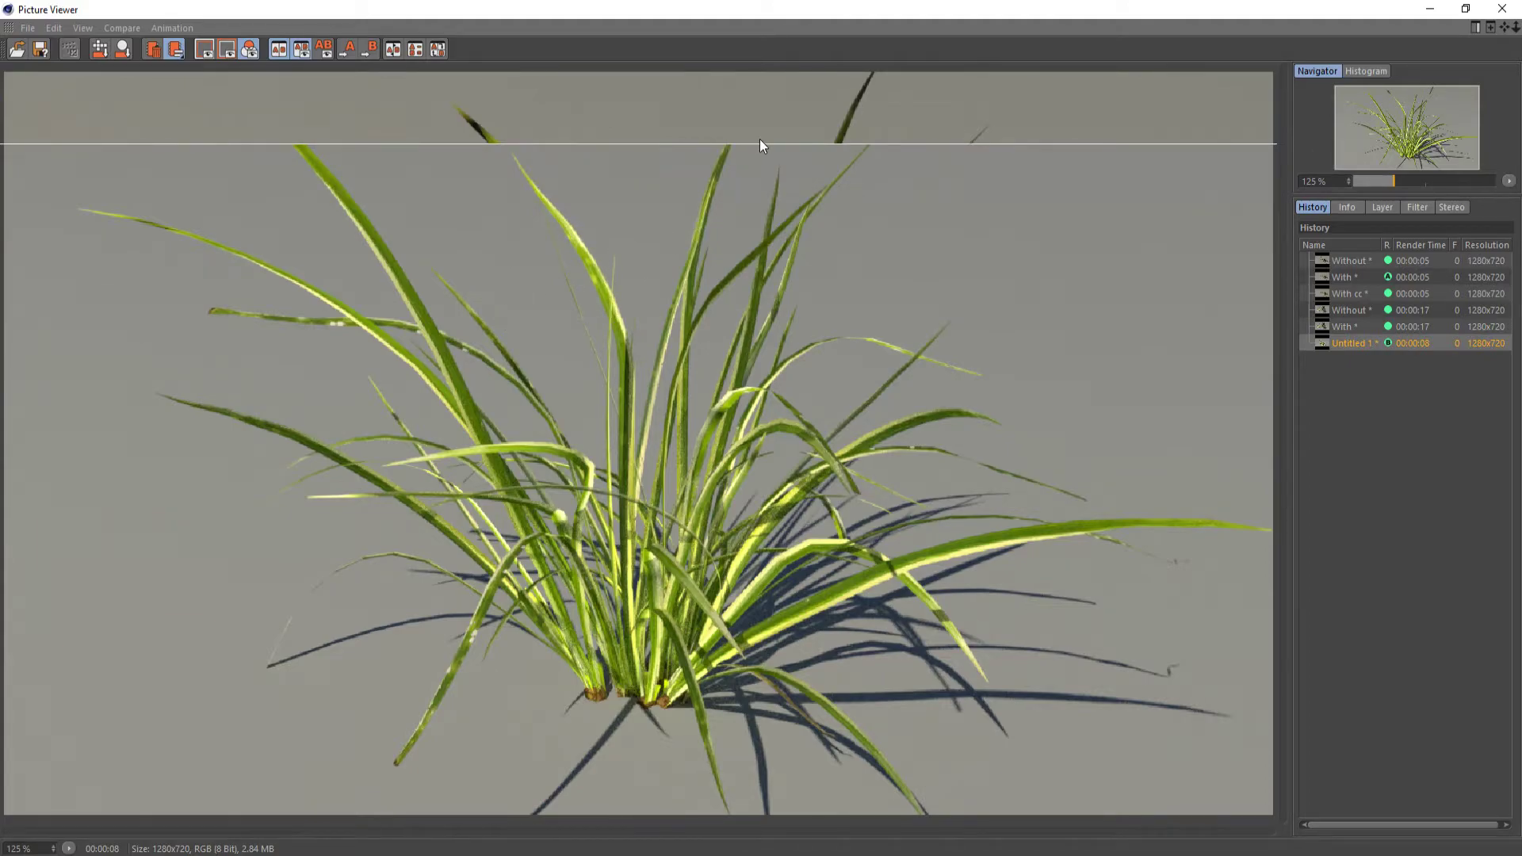
left_click_drag(745, 144, 750, 395)
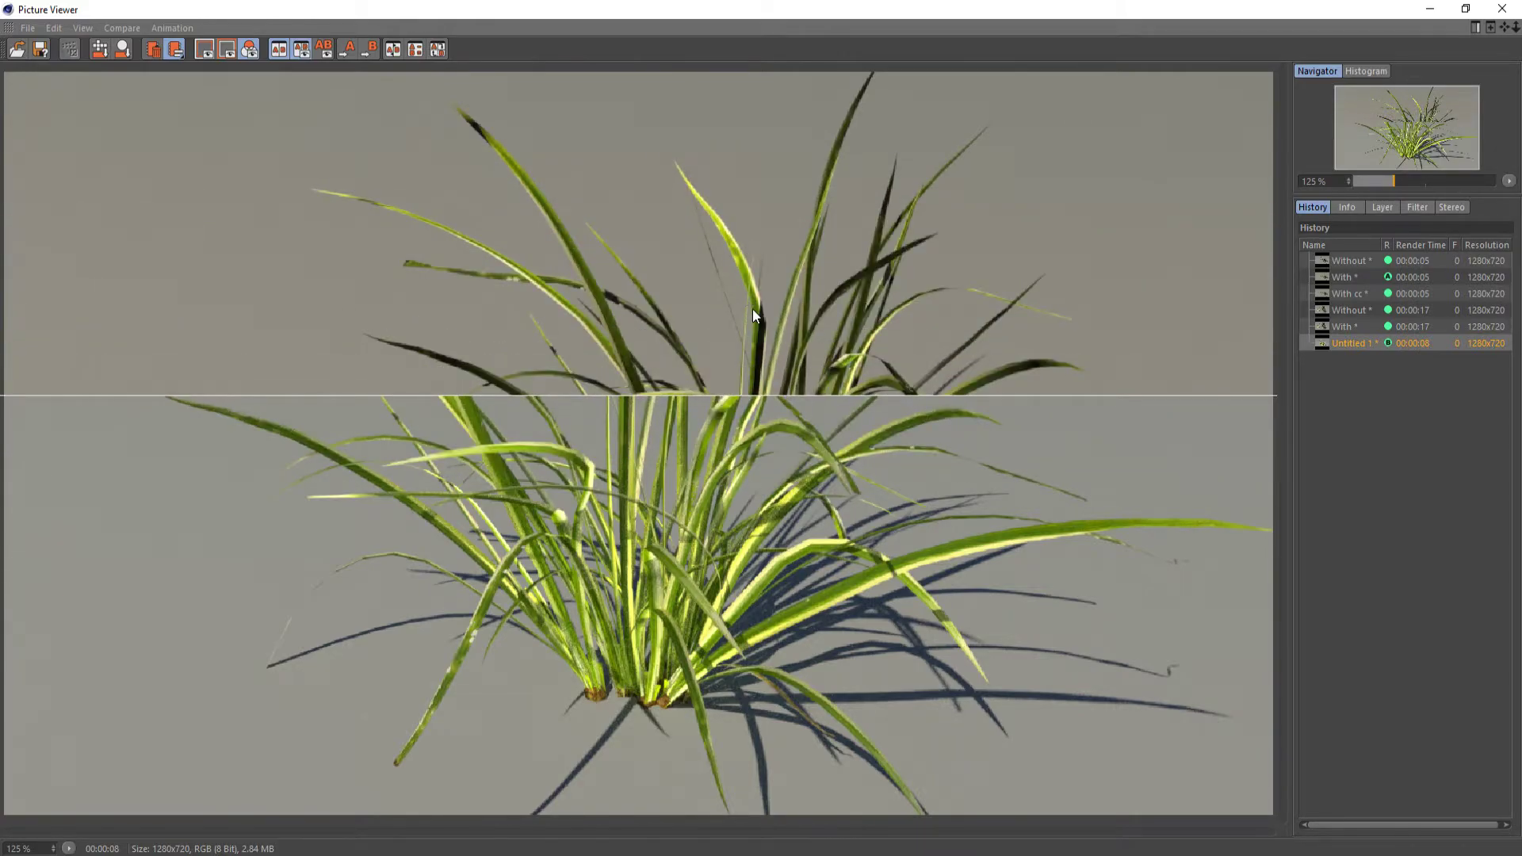
left_click(1356, 293)
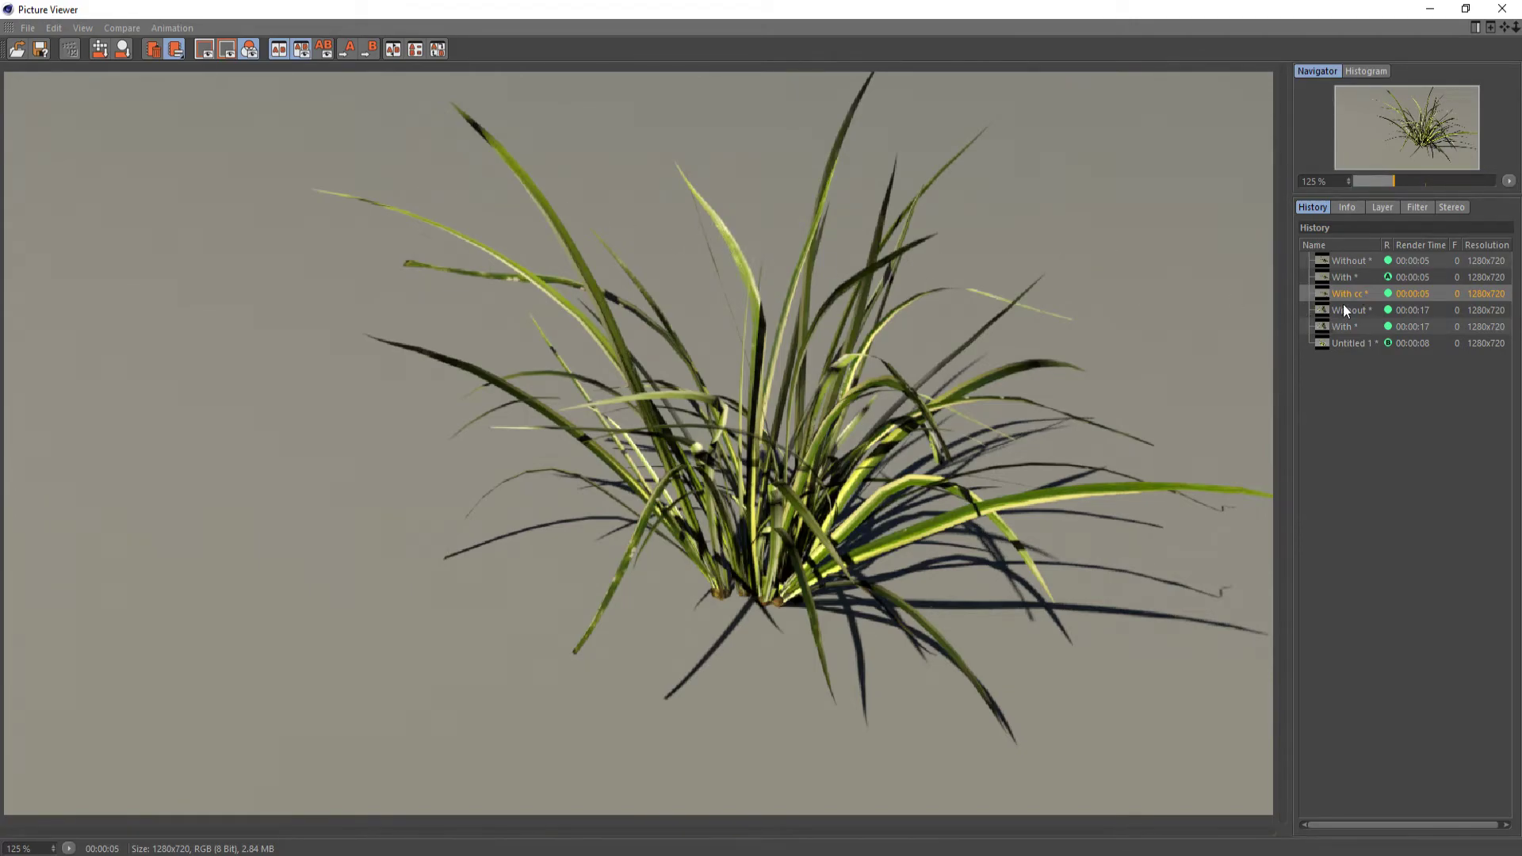
left_click(1353, 282)
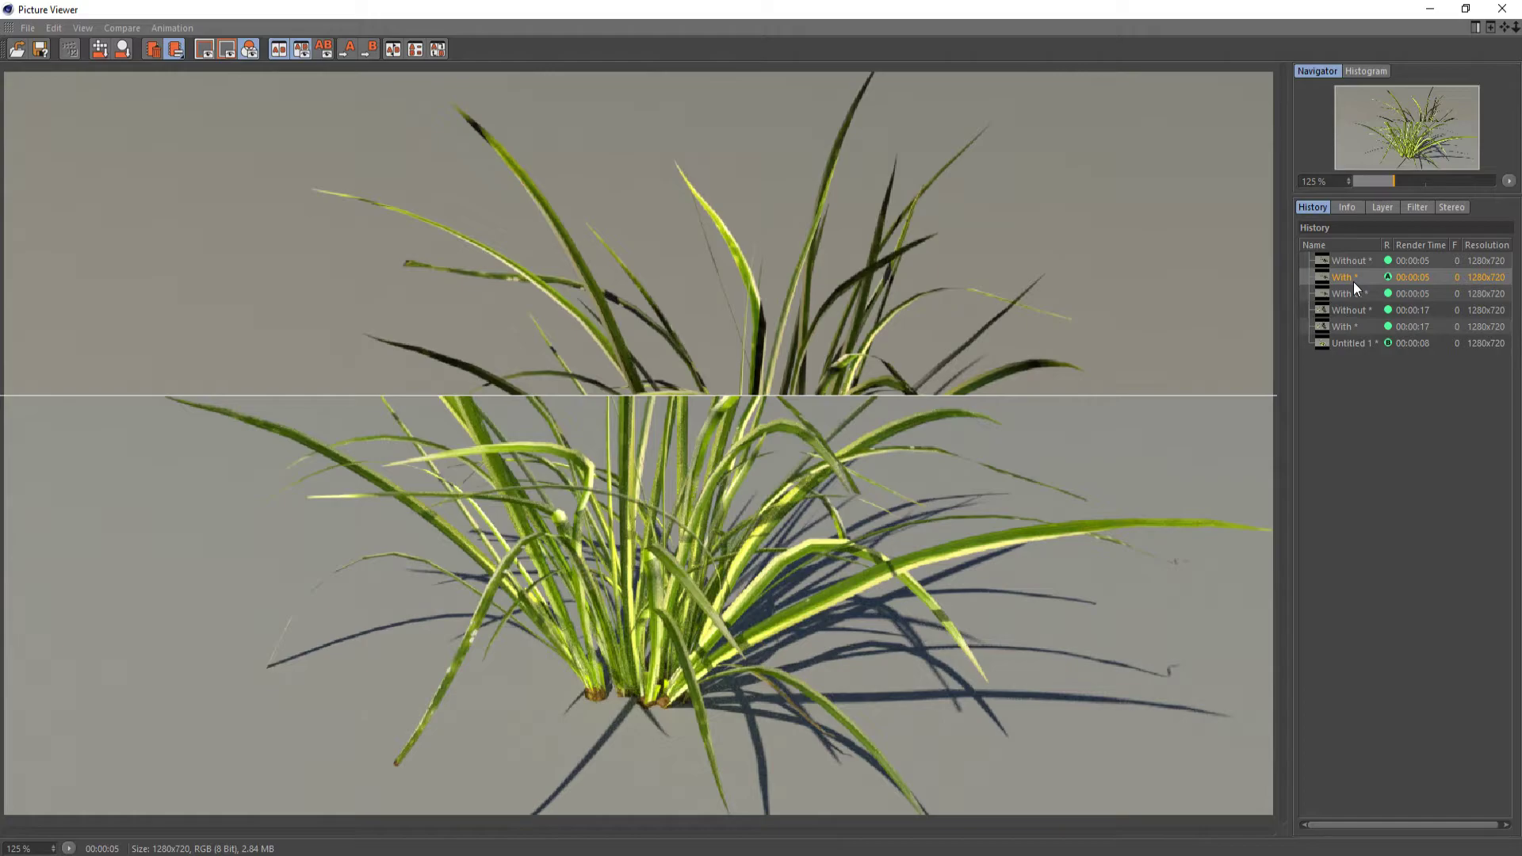
left_click(1429, 9)
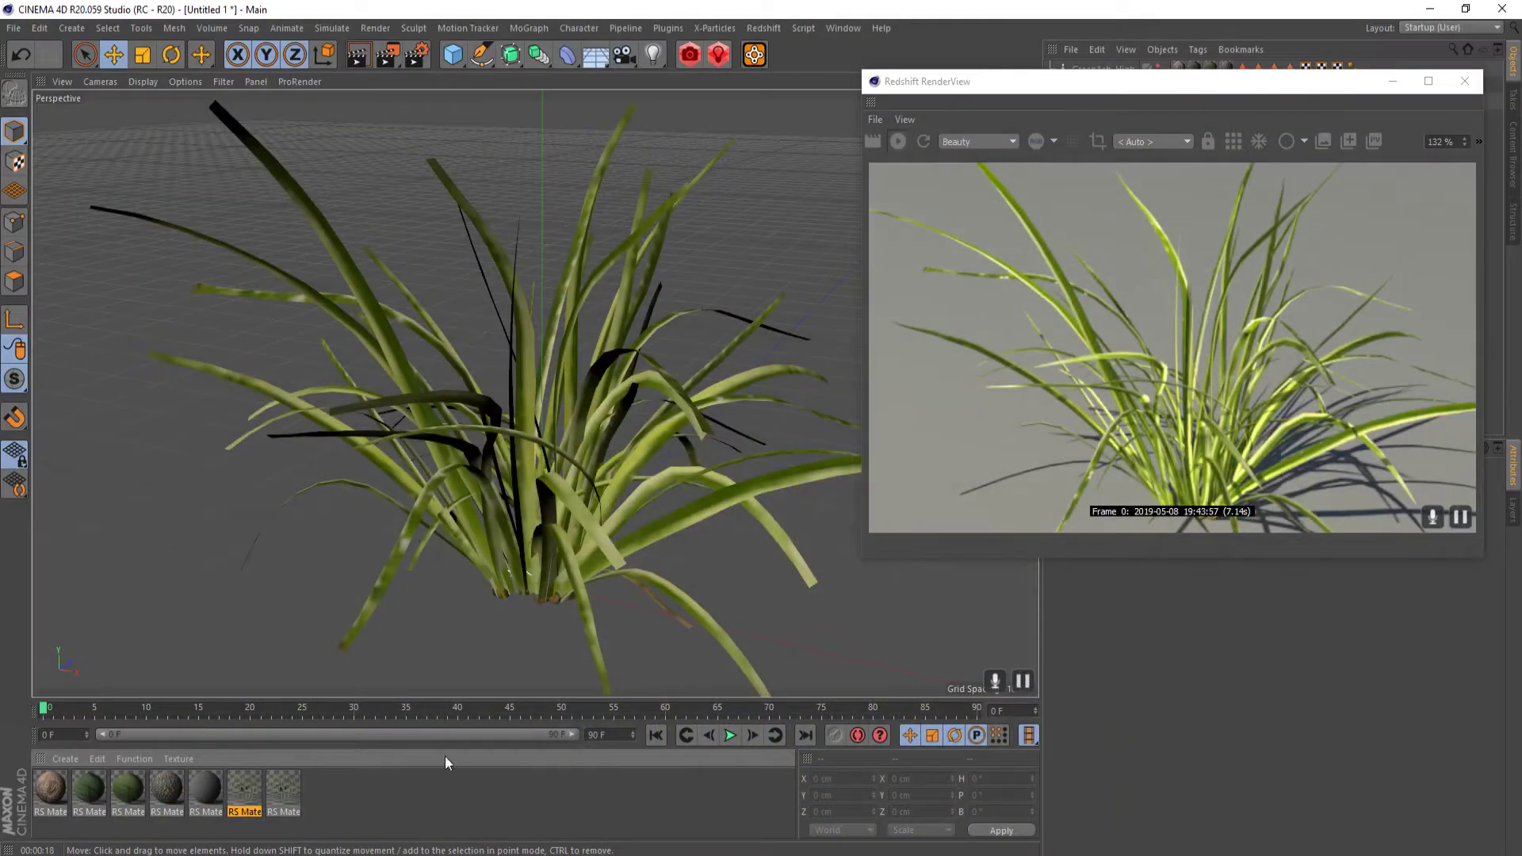
mouse_move(643, 848)
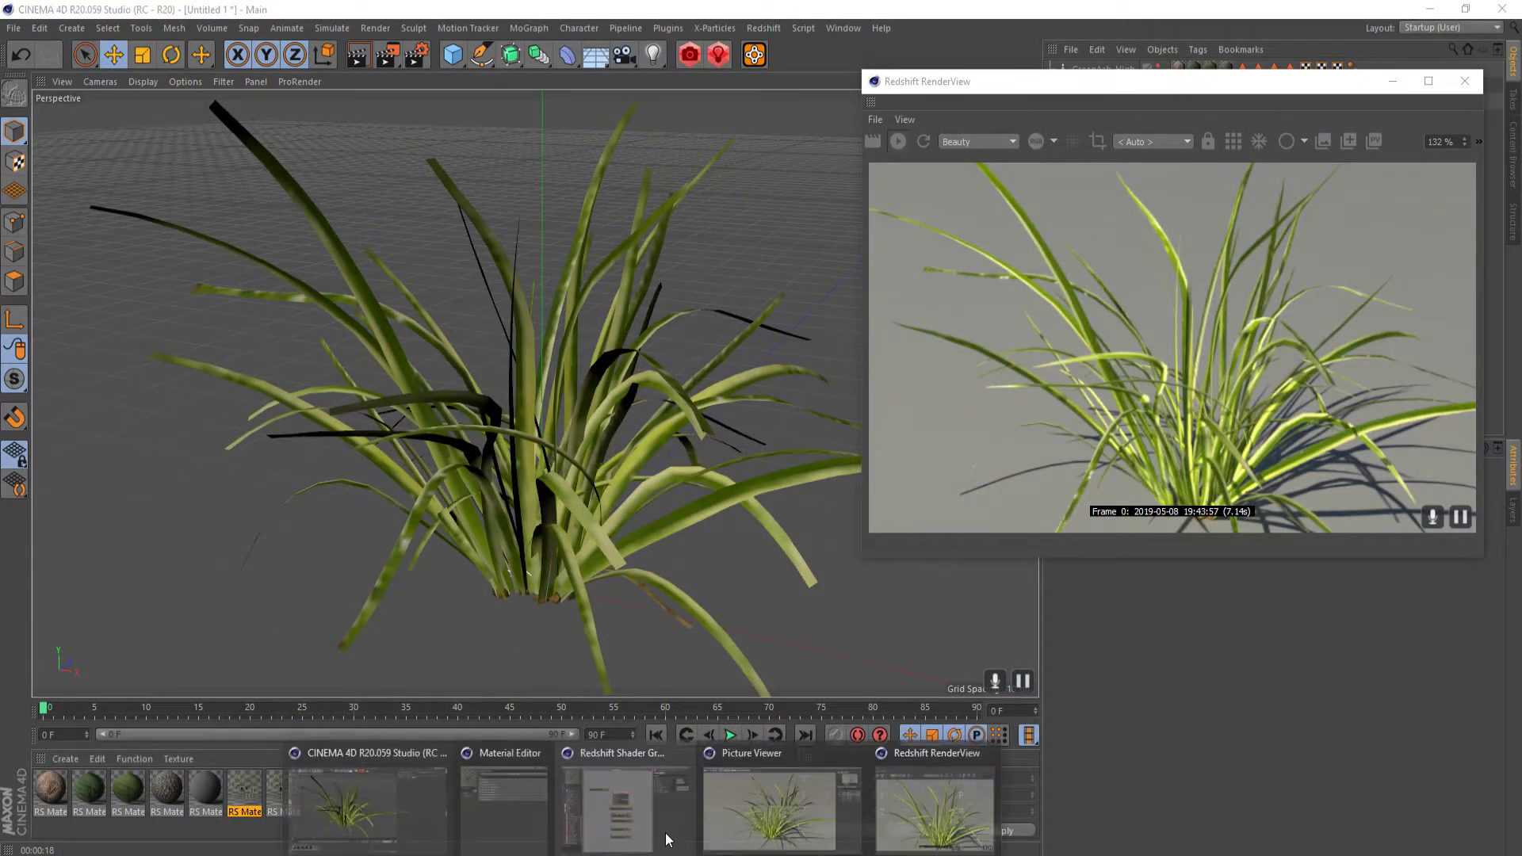
left_click(582, 773)
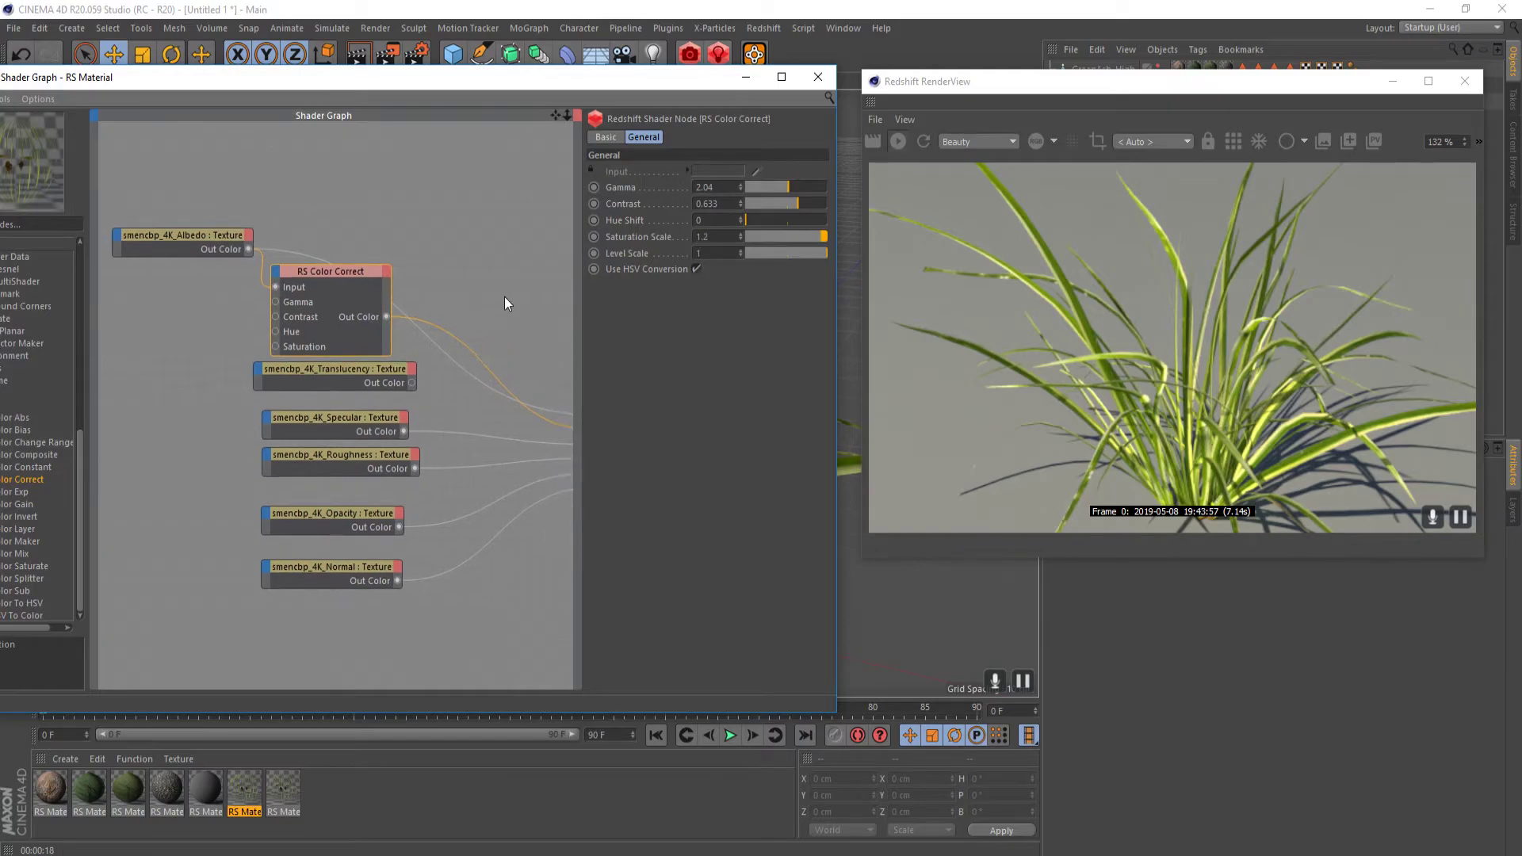
middle_click_drag(504, 296, 381, 256)
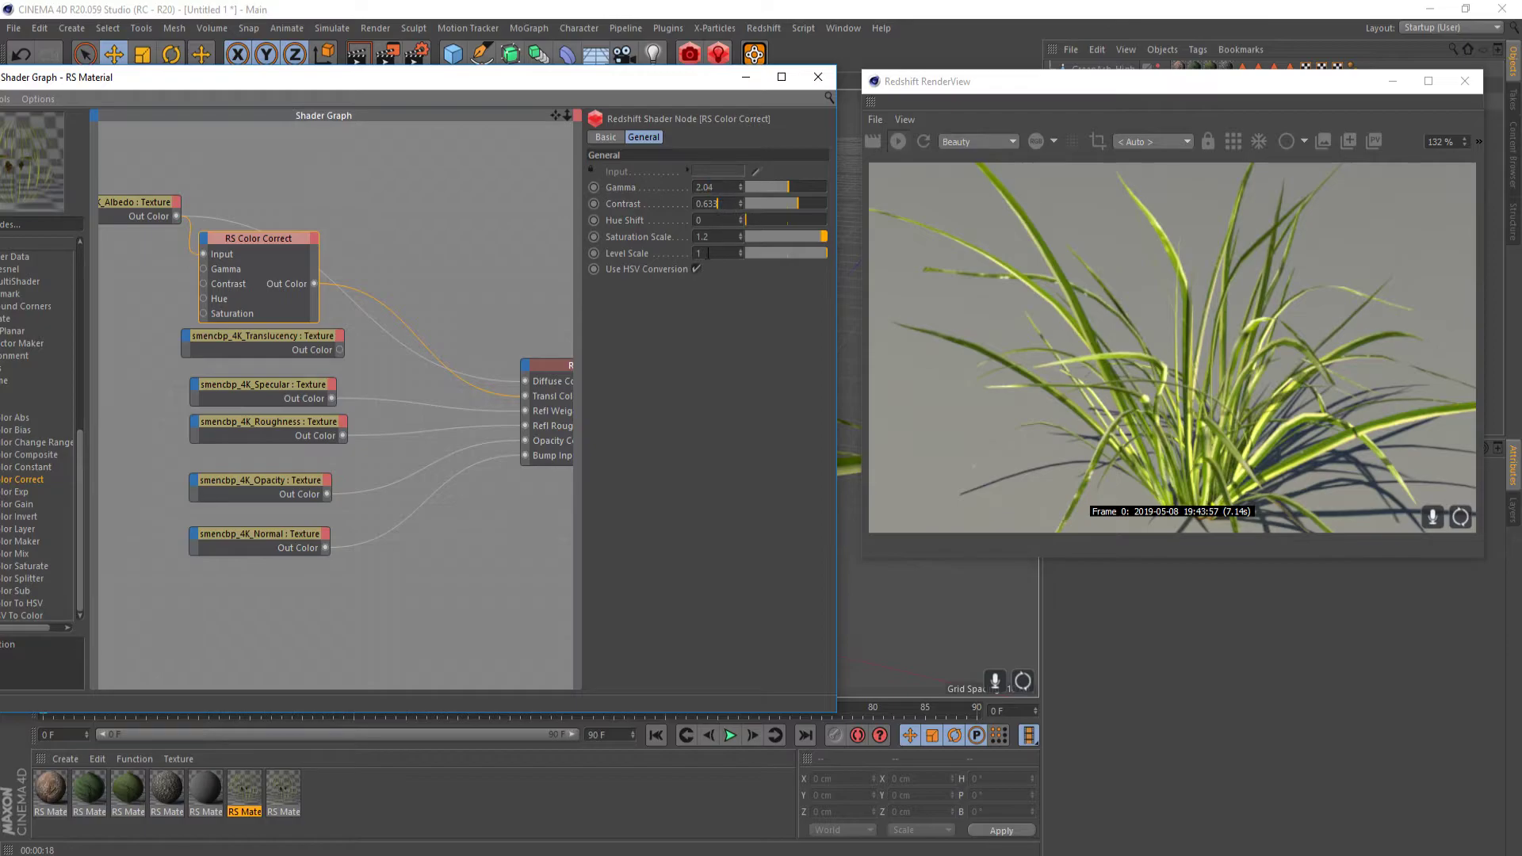
left_click(742, 77)
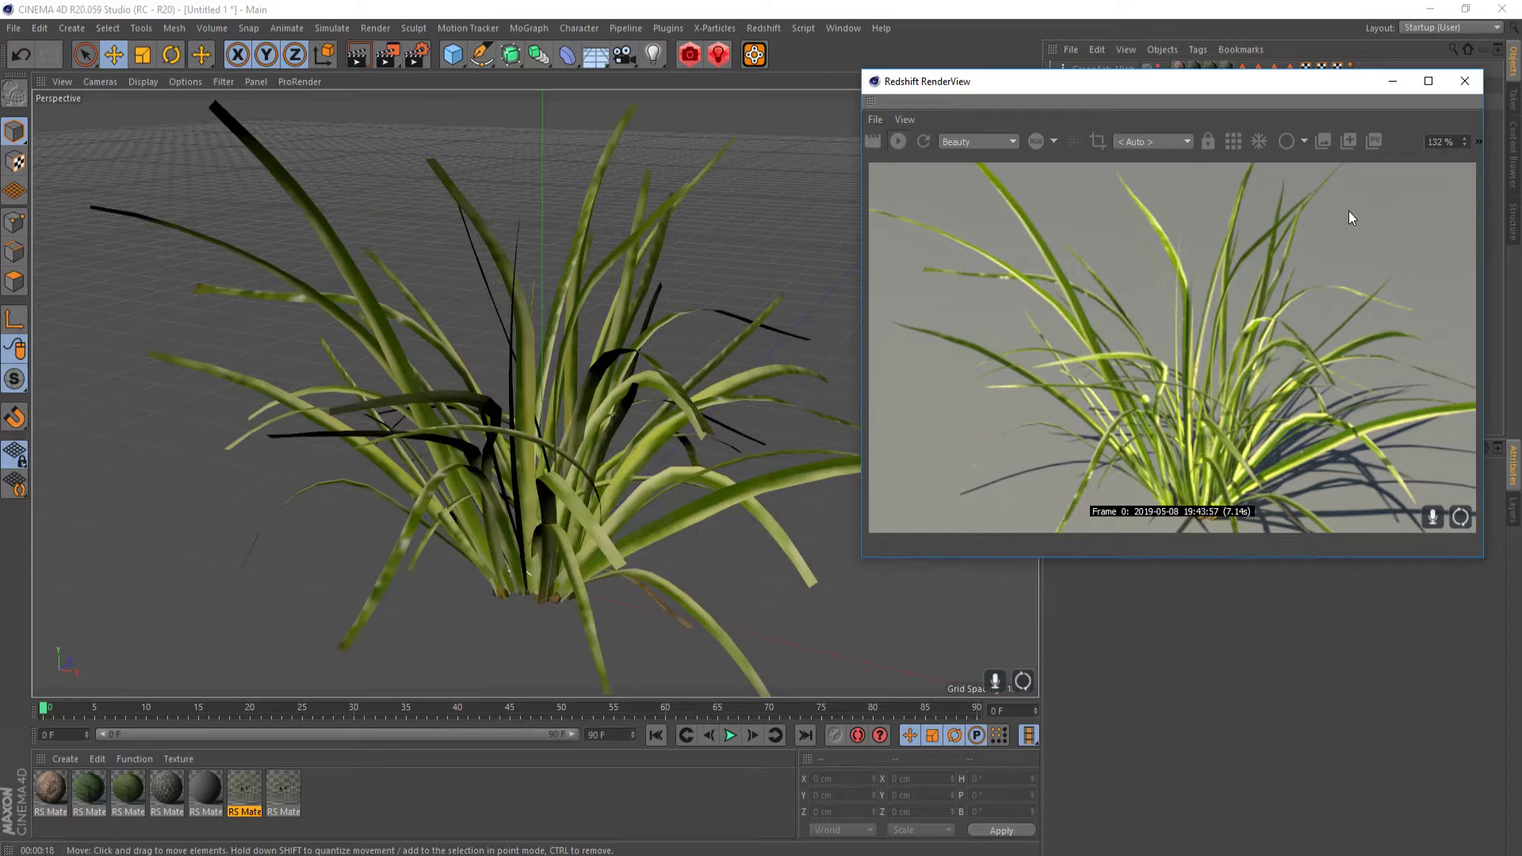
mouse_move(666, 844)
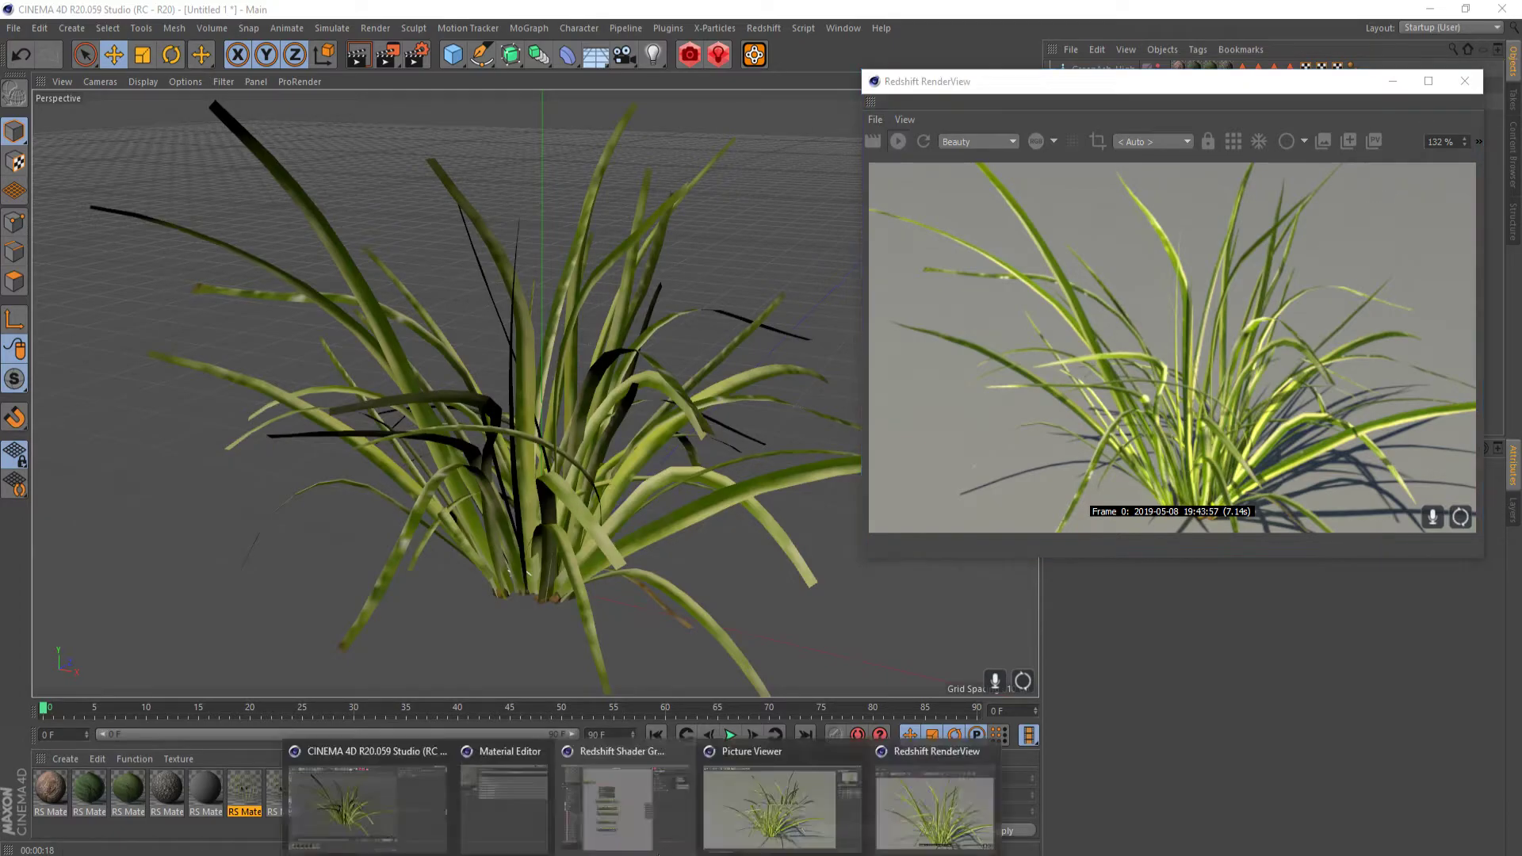
left_click(781, 816)
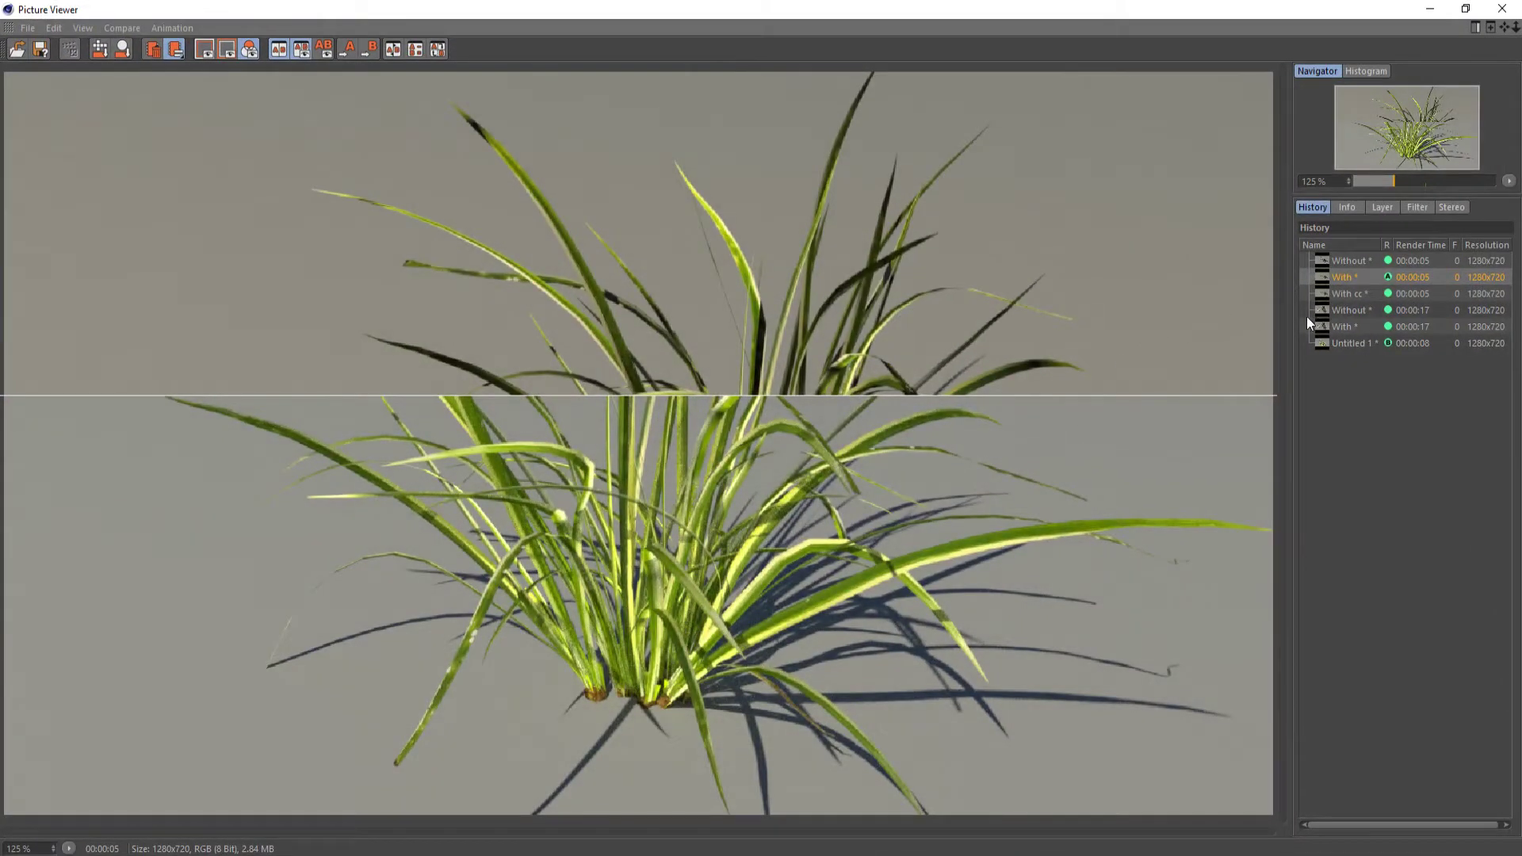
- Turn off the A/B split and show the 17-second 'Without' grass-and-tree render
left_click(301, 51)
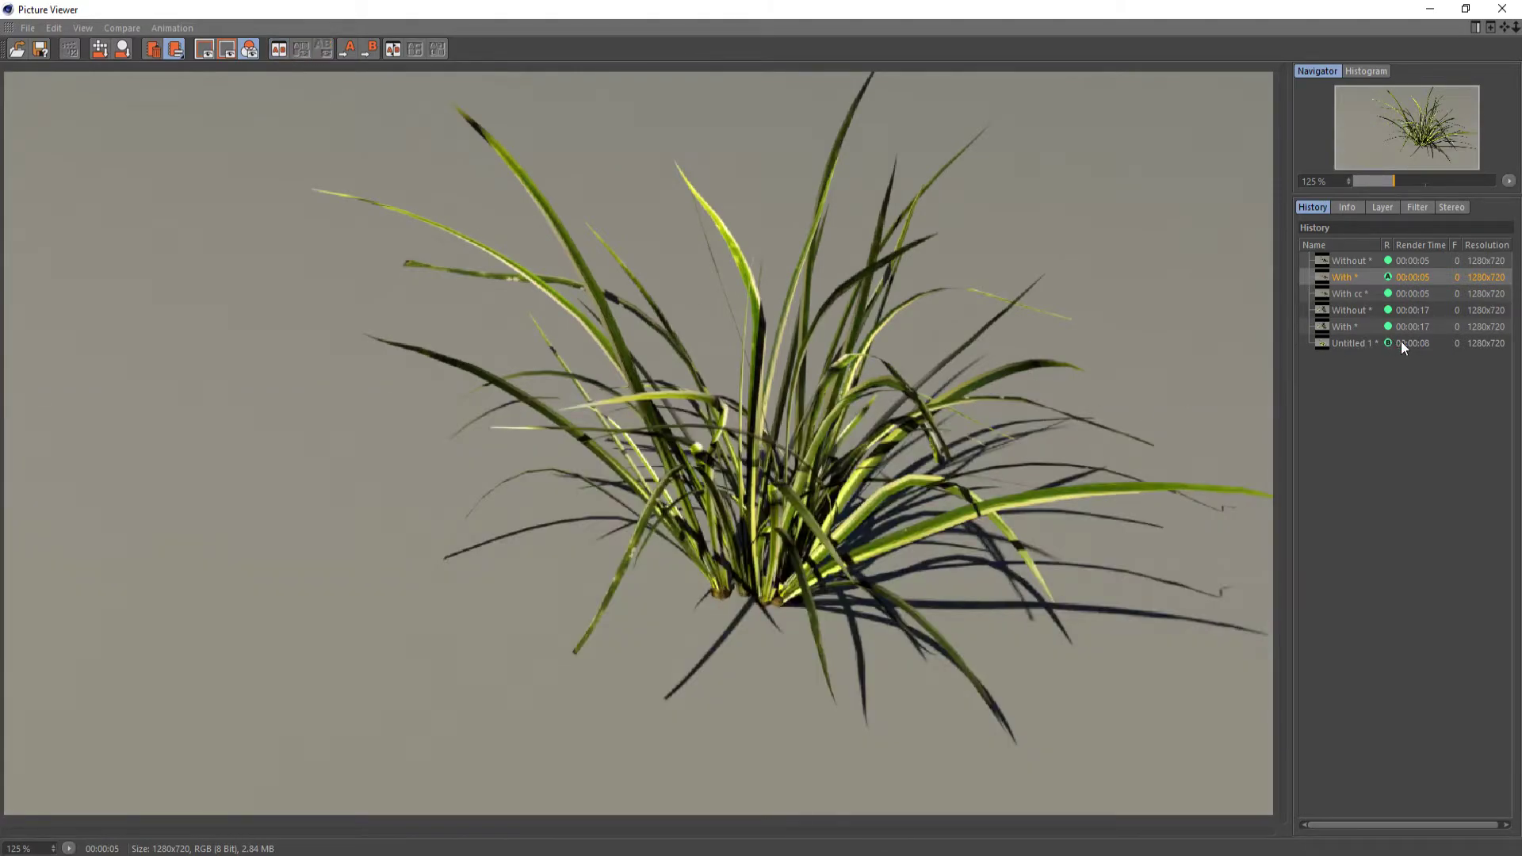
left_click(1400, 325)
left_click(1400, 311)
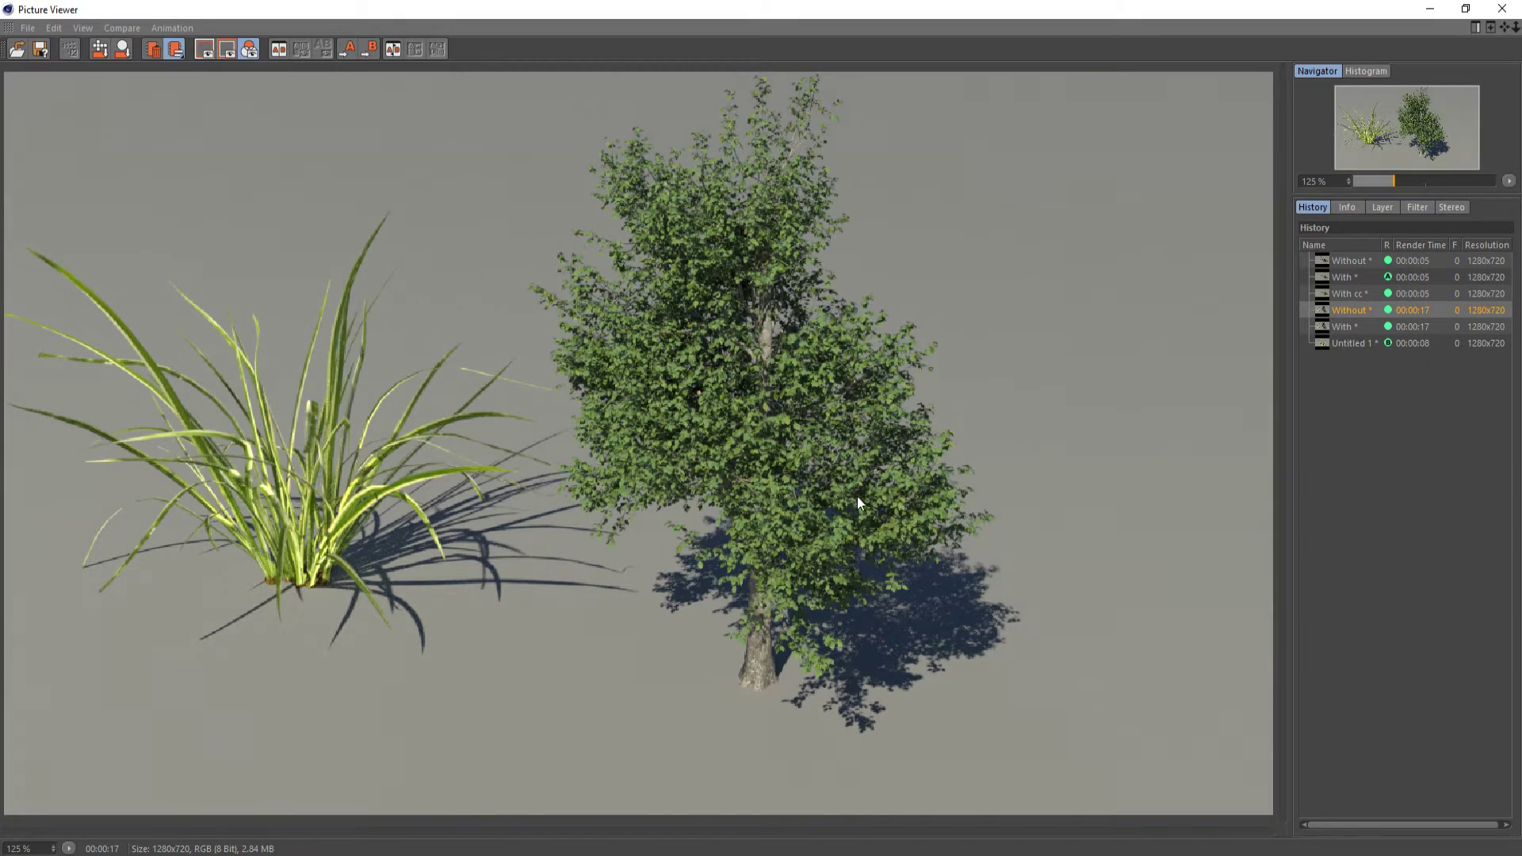
- Zoom and pan in on the tree, then step down to the 'With' render in history
scroll(859, 497, "up", 1)
scroll(917, 513, "up", 1)
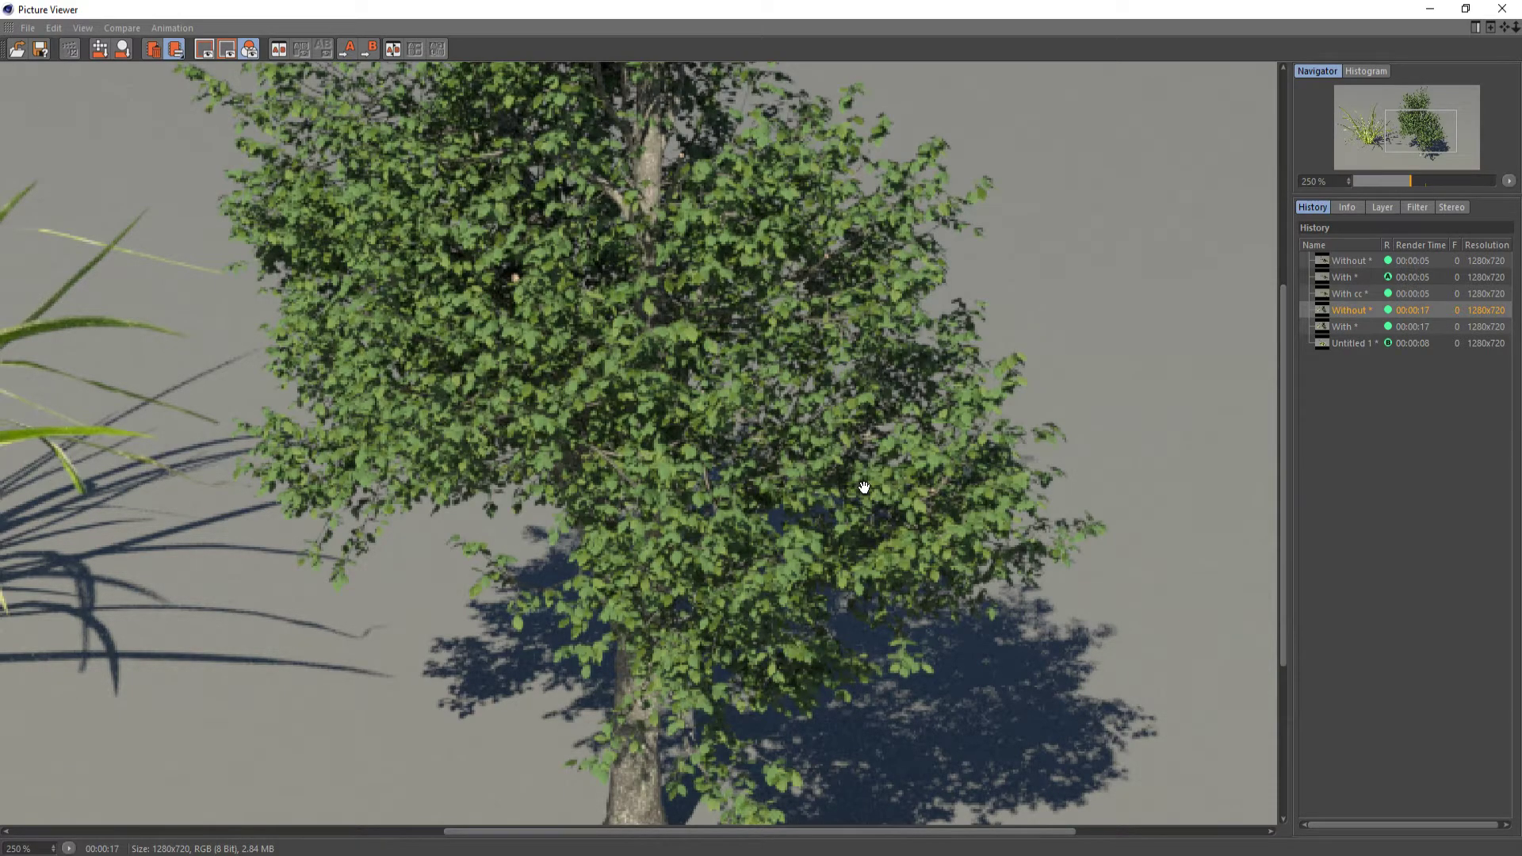
scroll(975, 509, "down", 1)
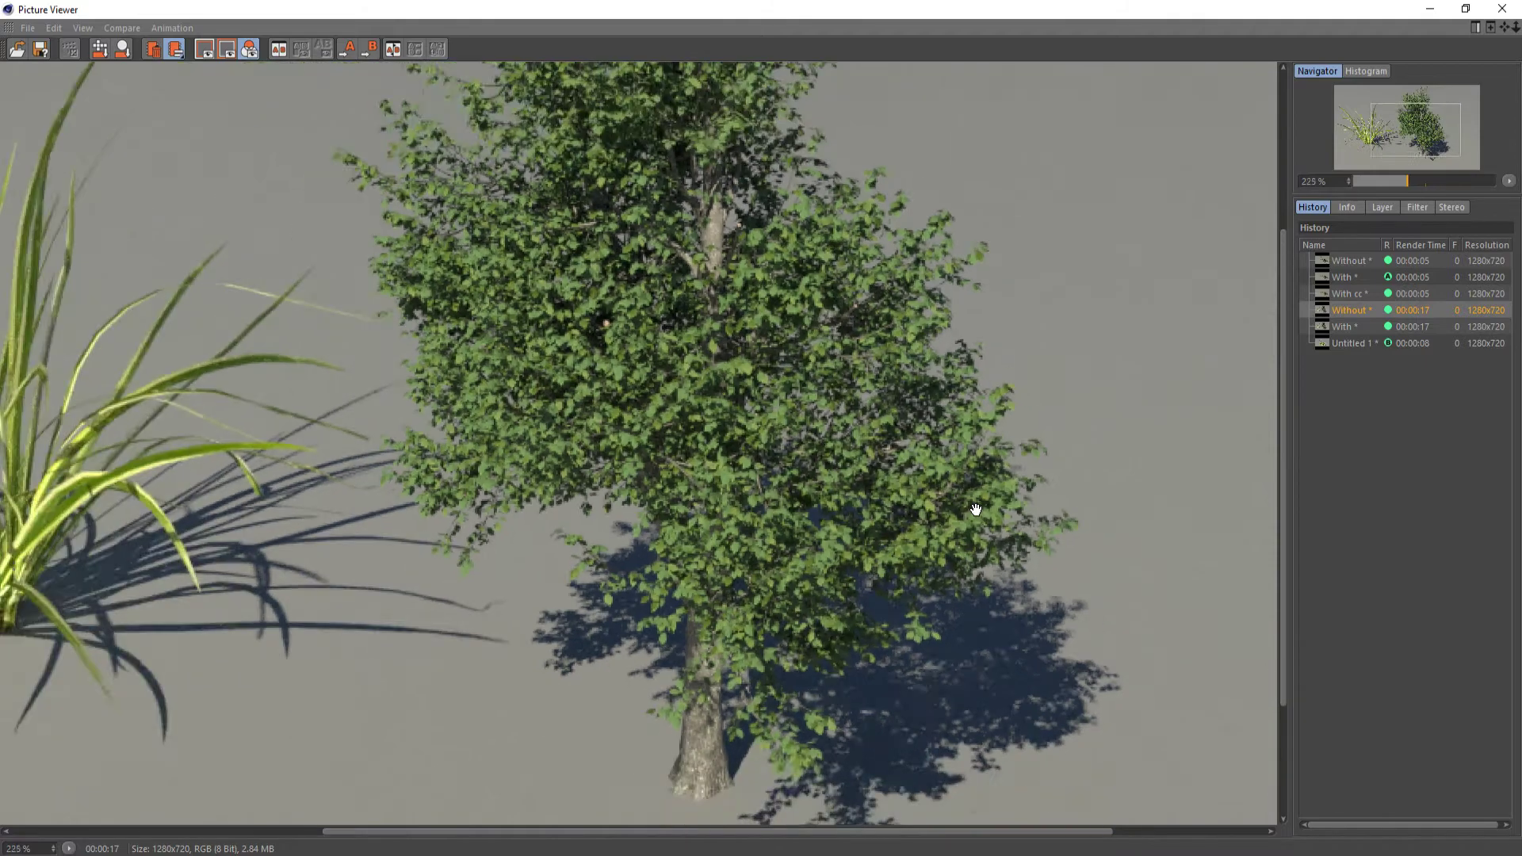
left_click_drag(774, 299, 842, 370)
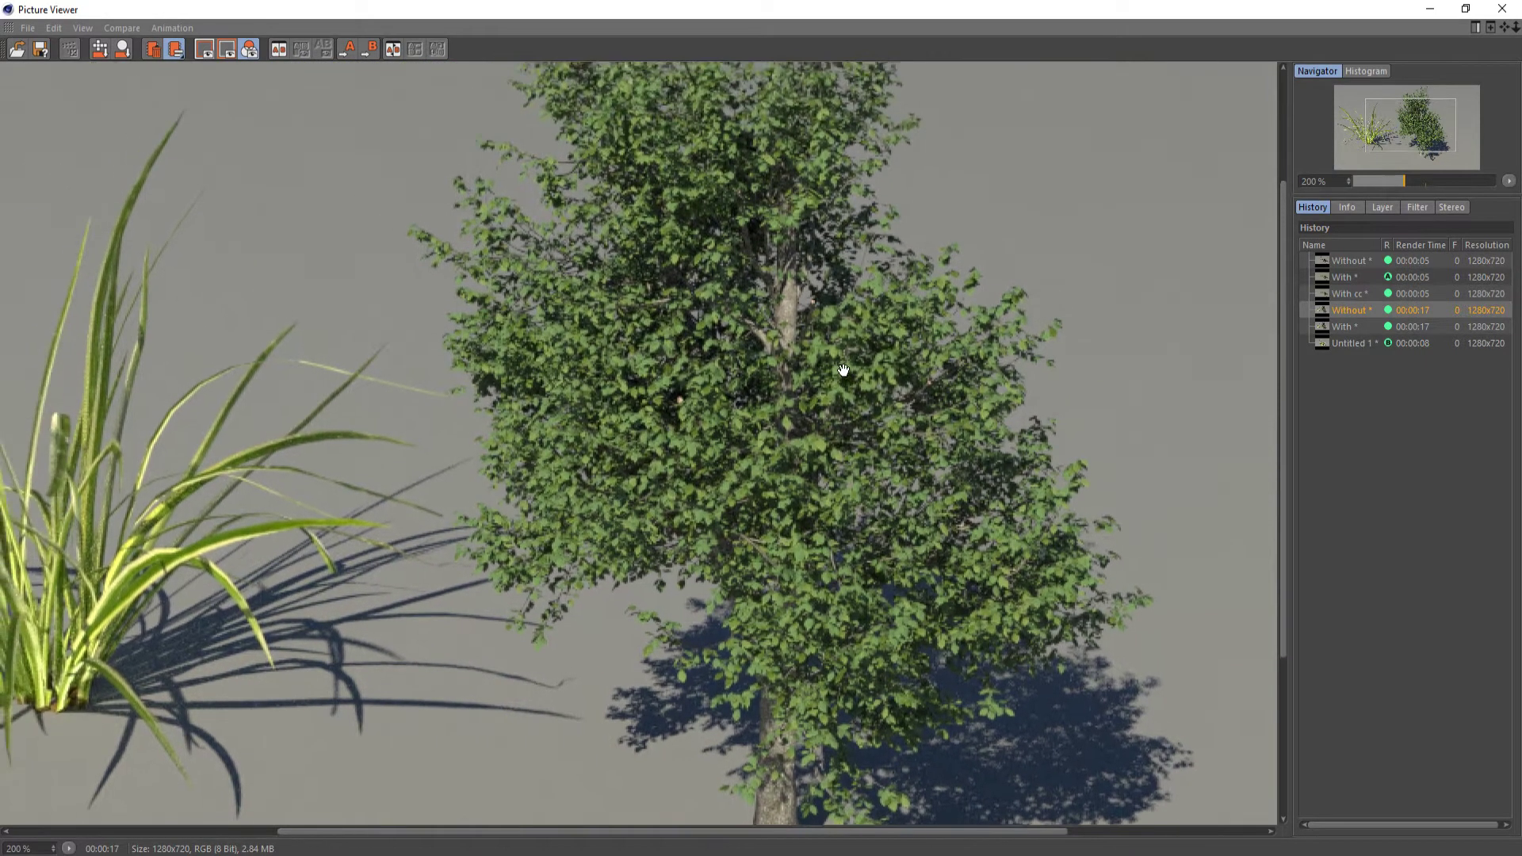
scroll(825, 316, "down", 1)
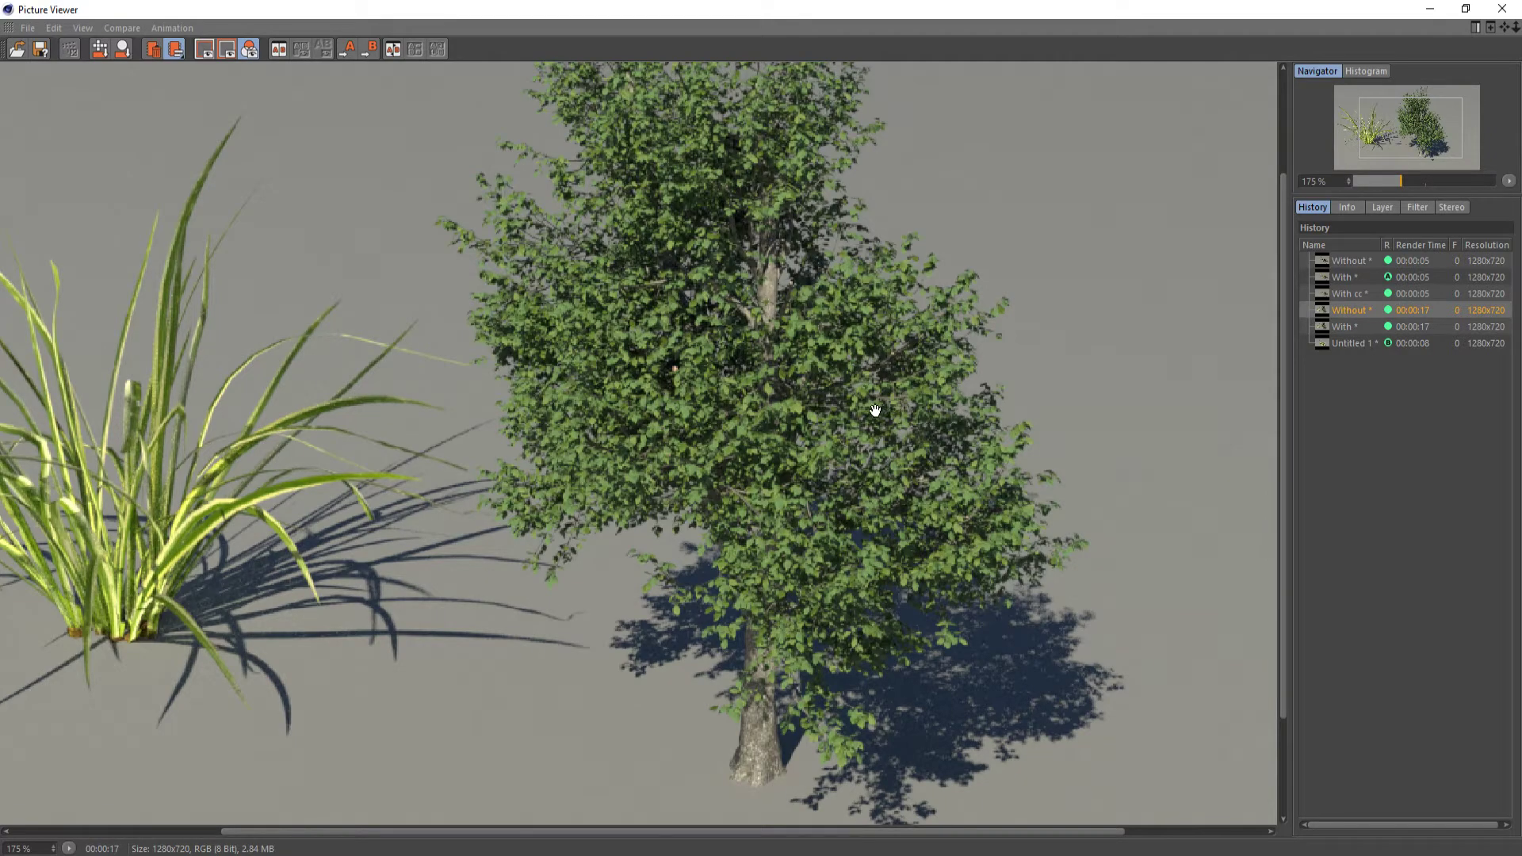
scroll(862, 410, "up", 1)
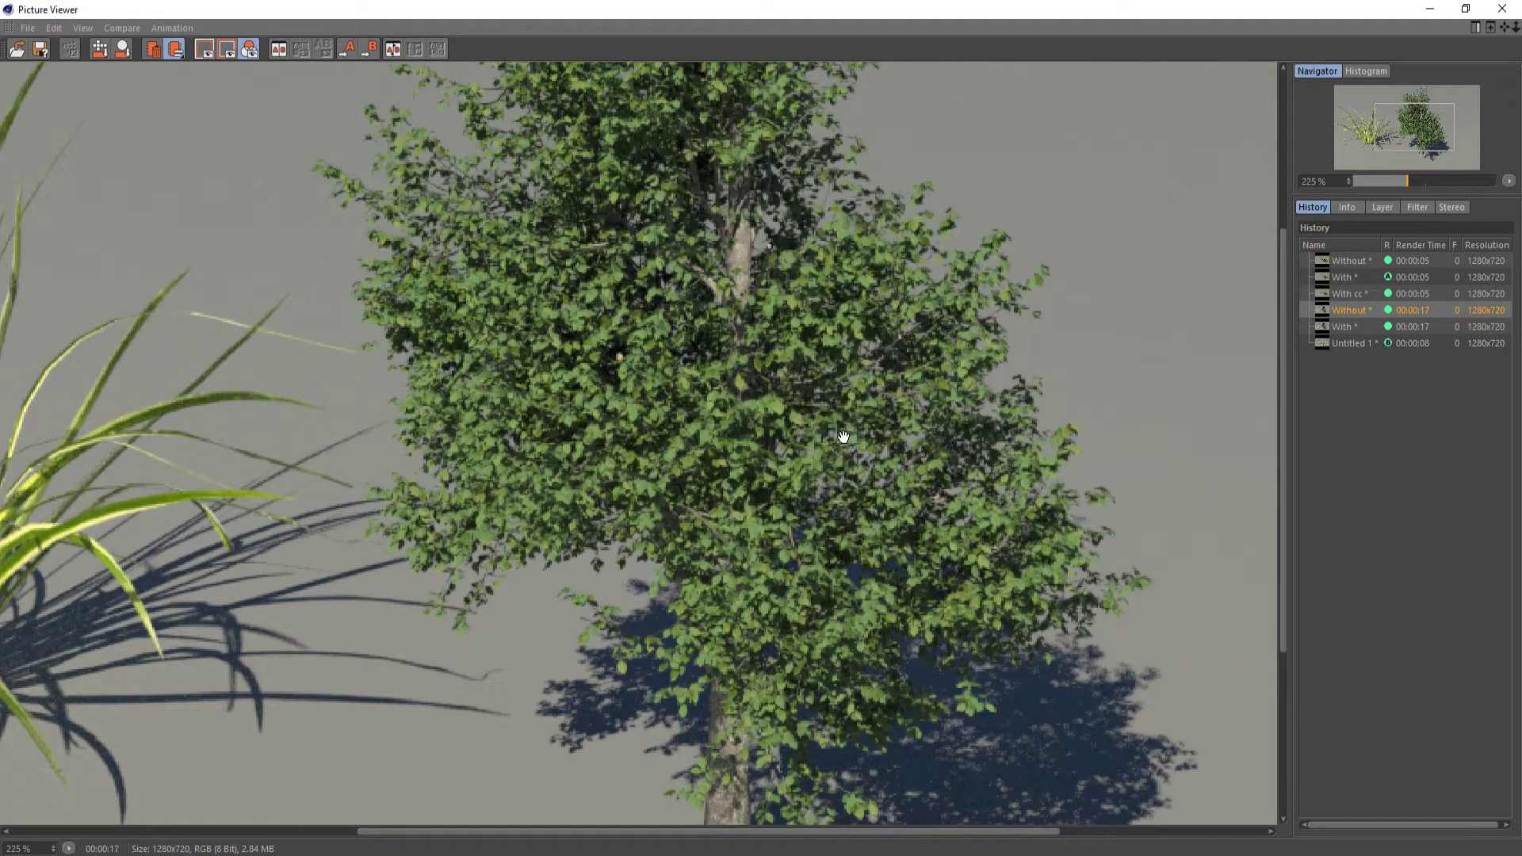
scroll(842, 435, "up", 1)
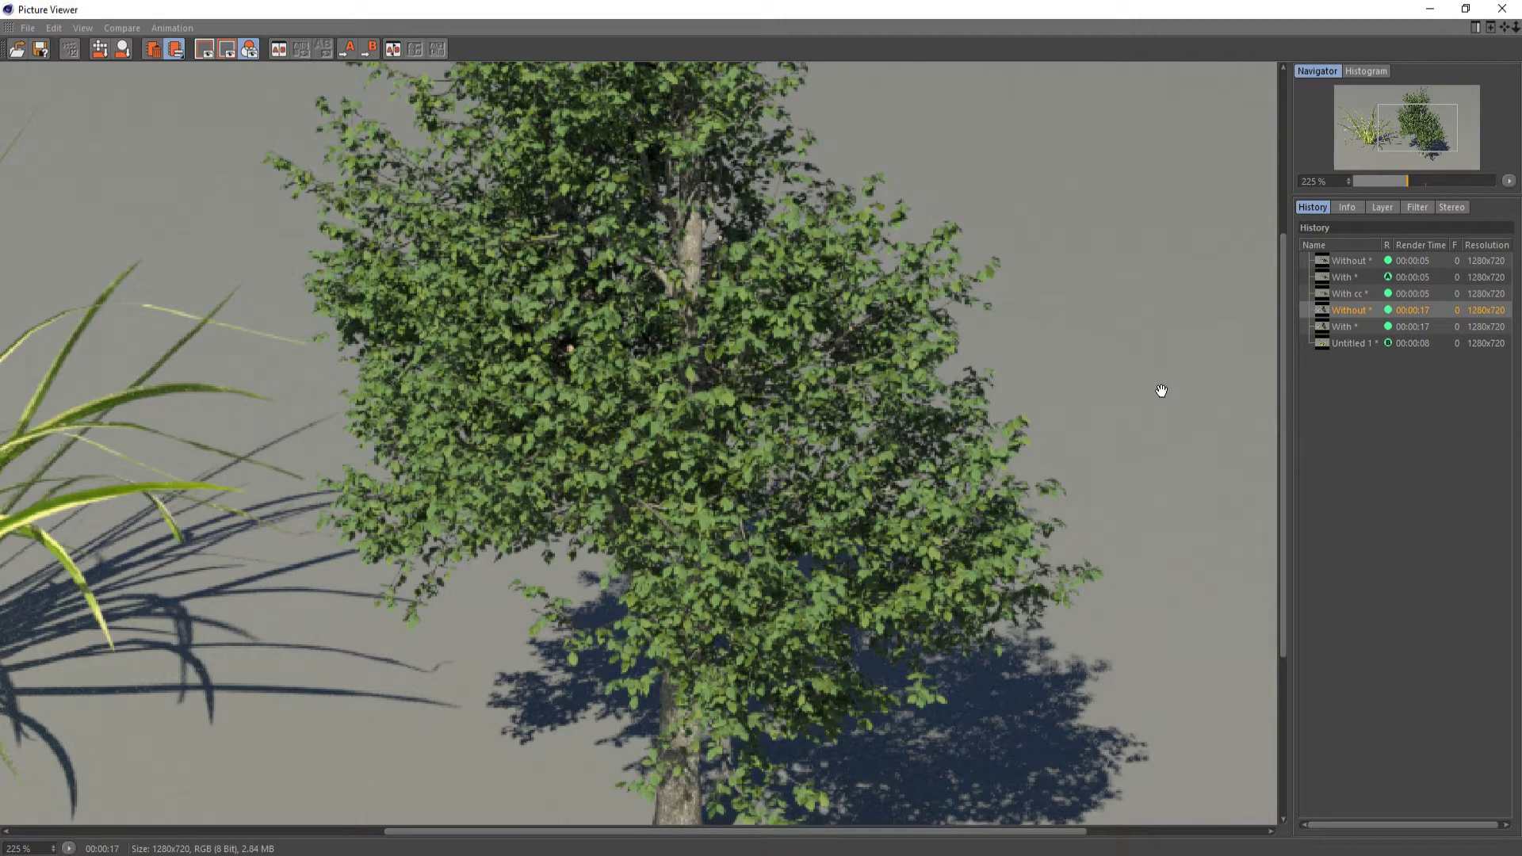
scroll(1160, 387, "down", 2)
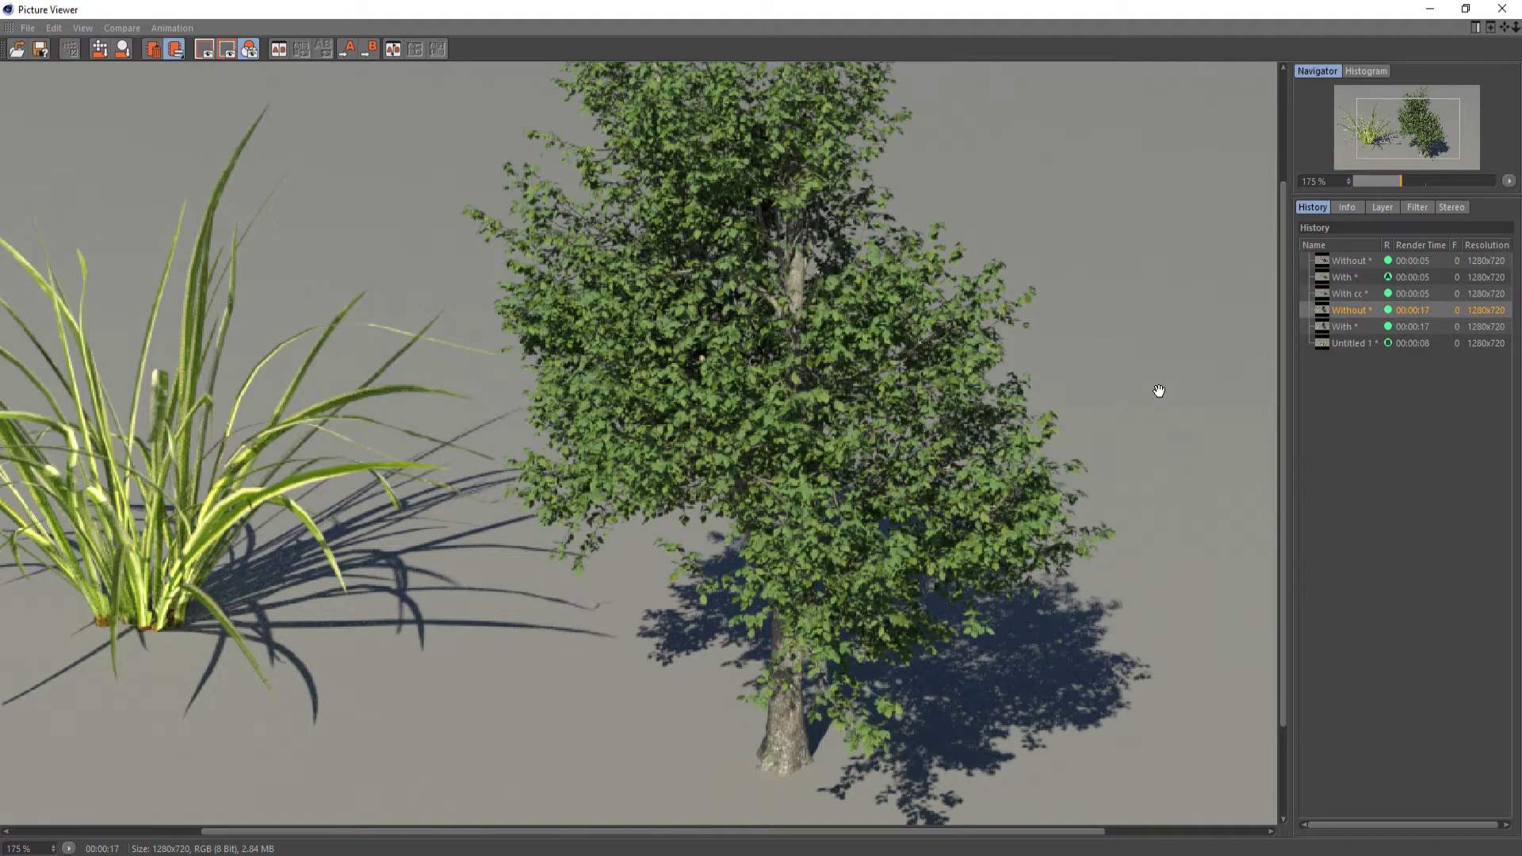
key("Down")
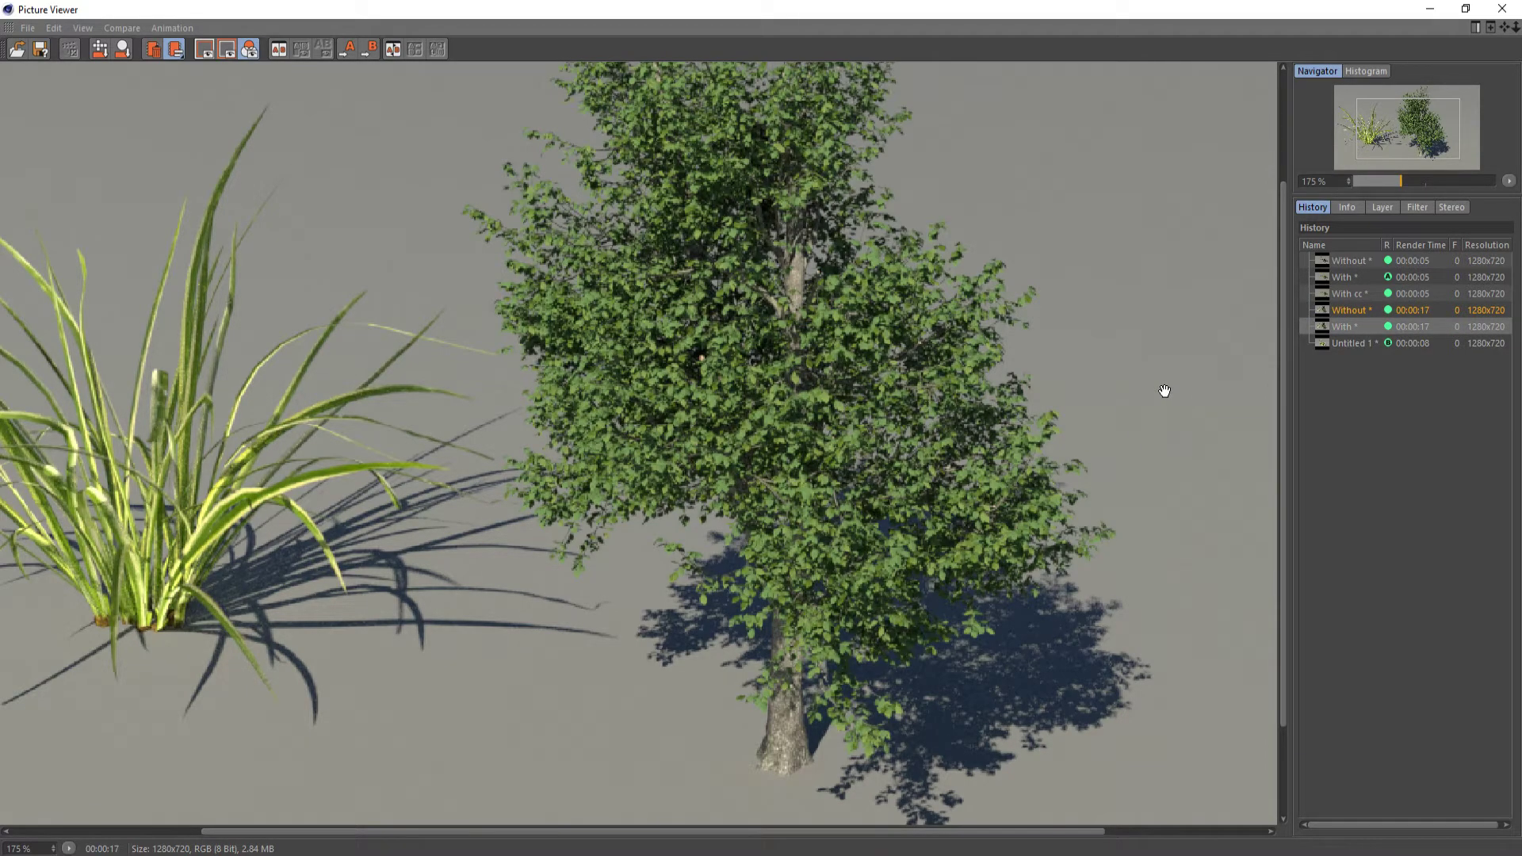
scroll(958, 605, "up", 2)
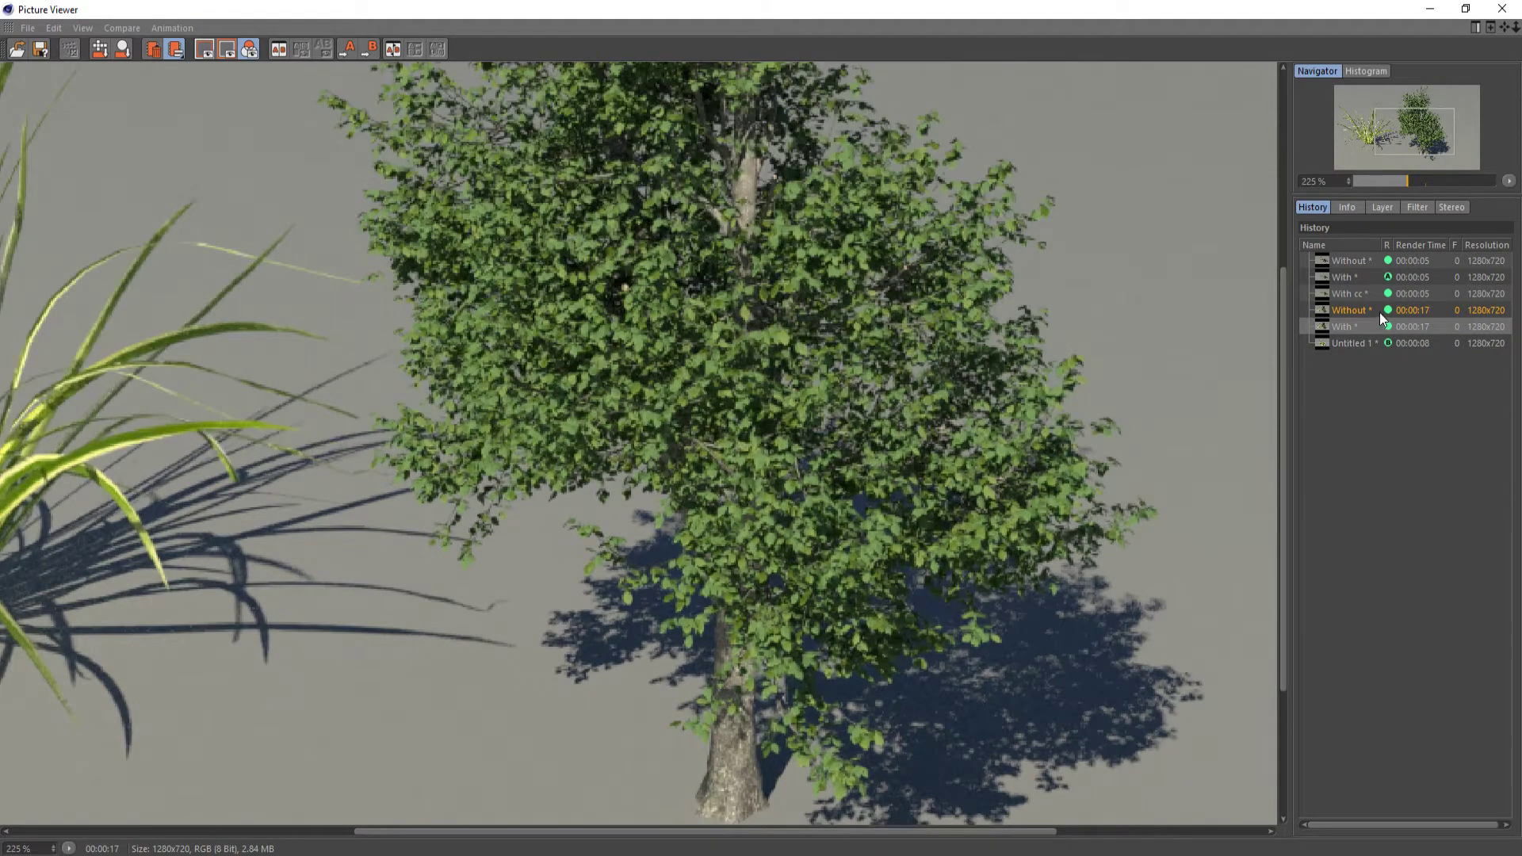
scroll(991, 630, "up", 5)
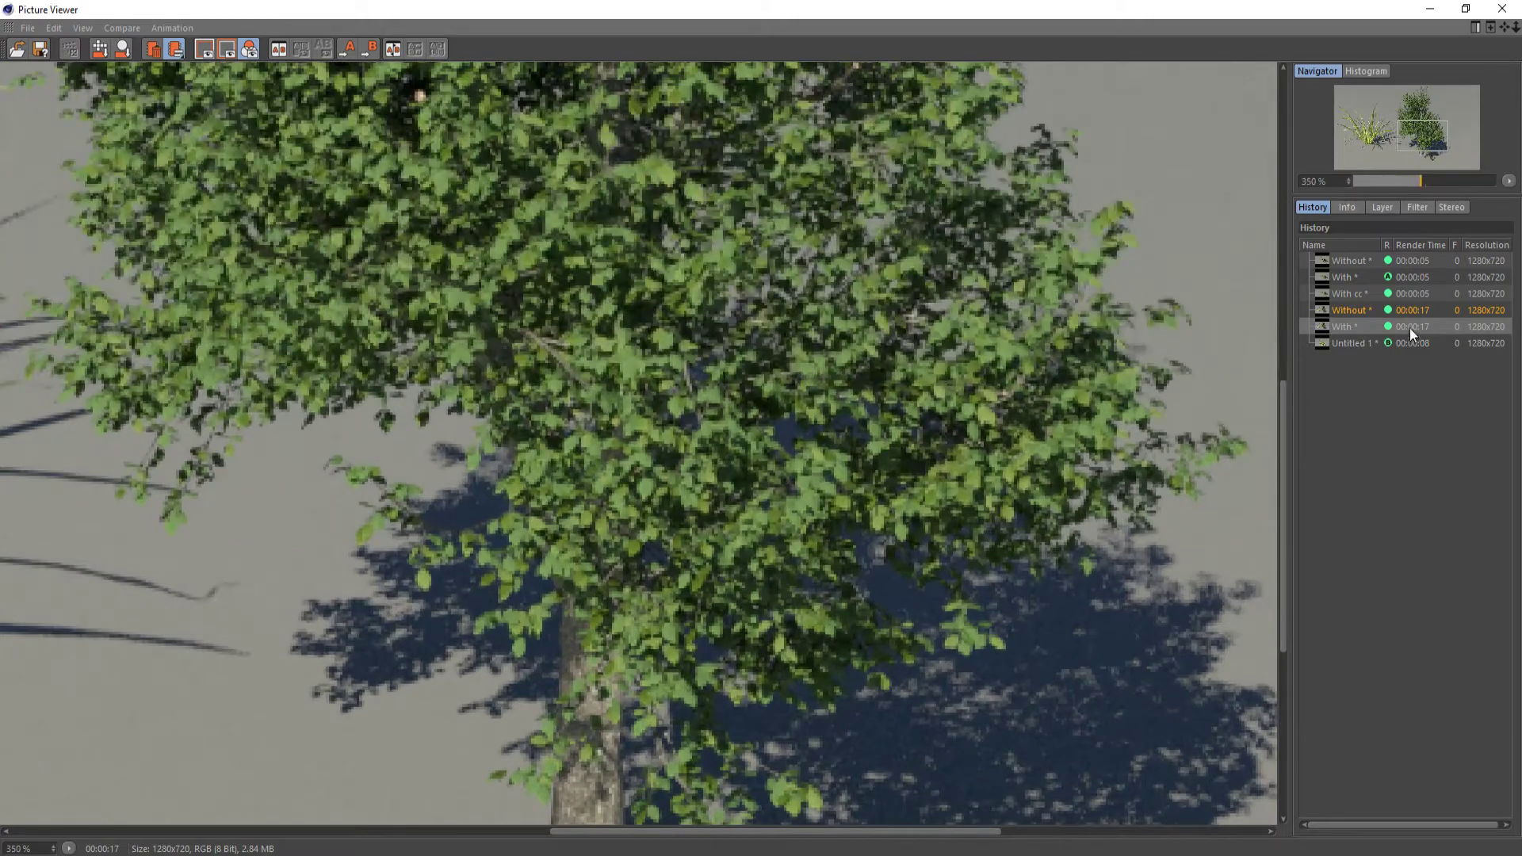
- Mark 'With' as the B image, reselect 'Without', and enable the horizontal A/B split
left_click(370, 49)
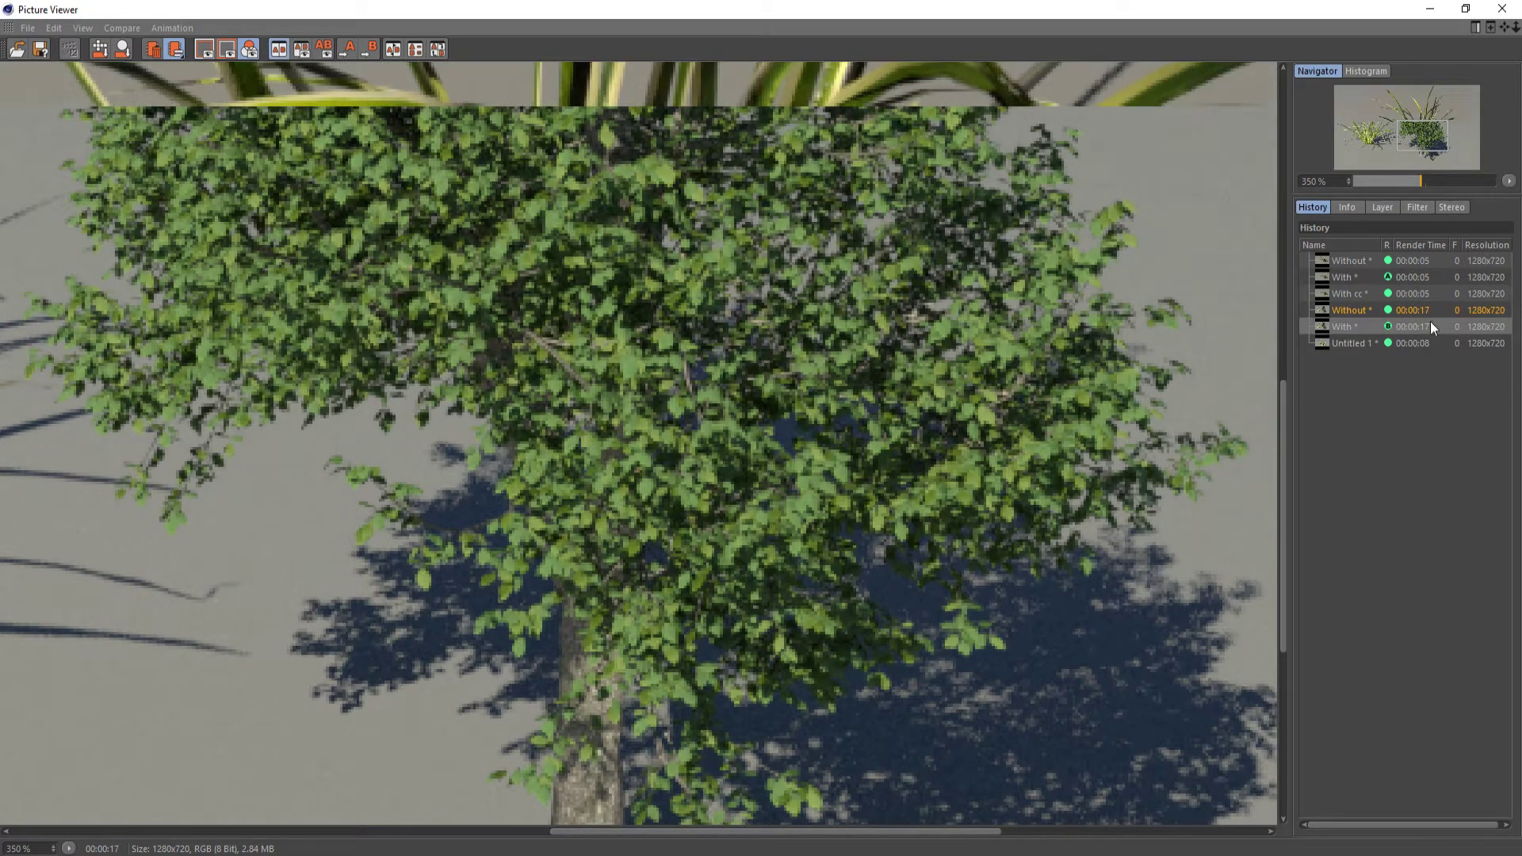
left_click(1400, 312)
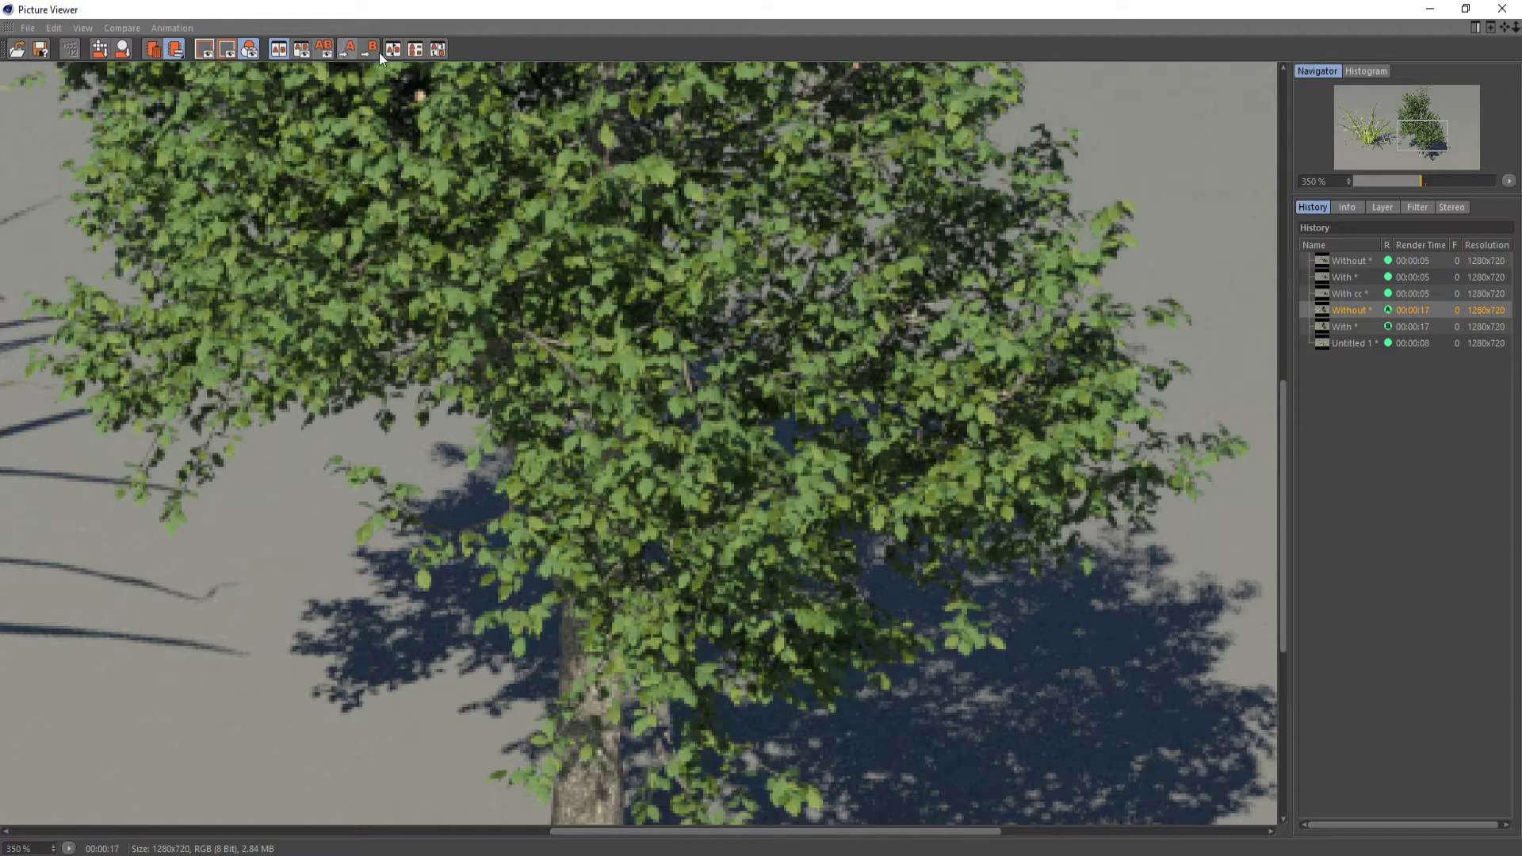
scroll(935, 380, "down", 7)
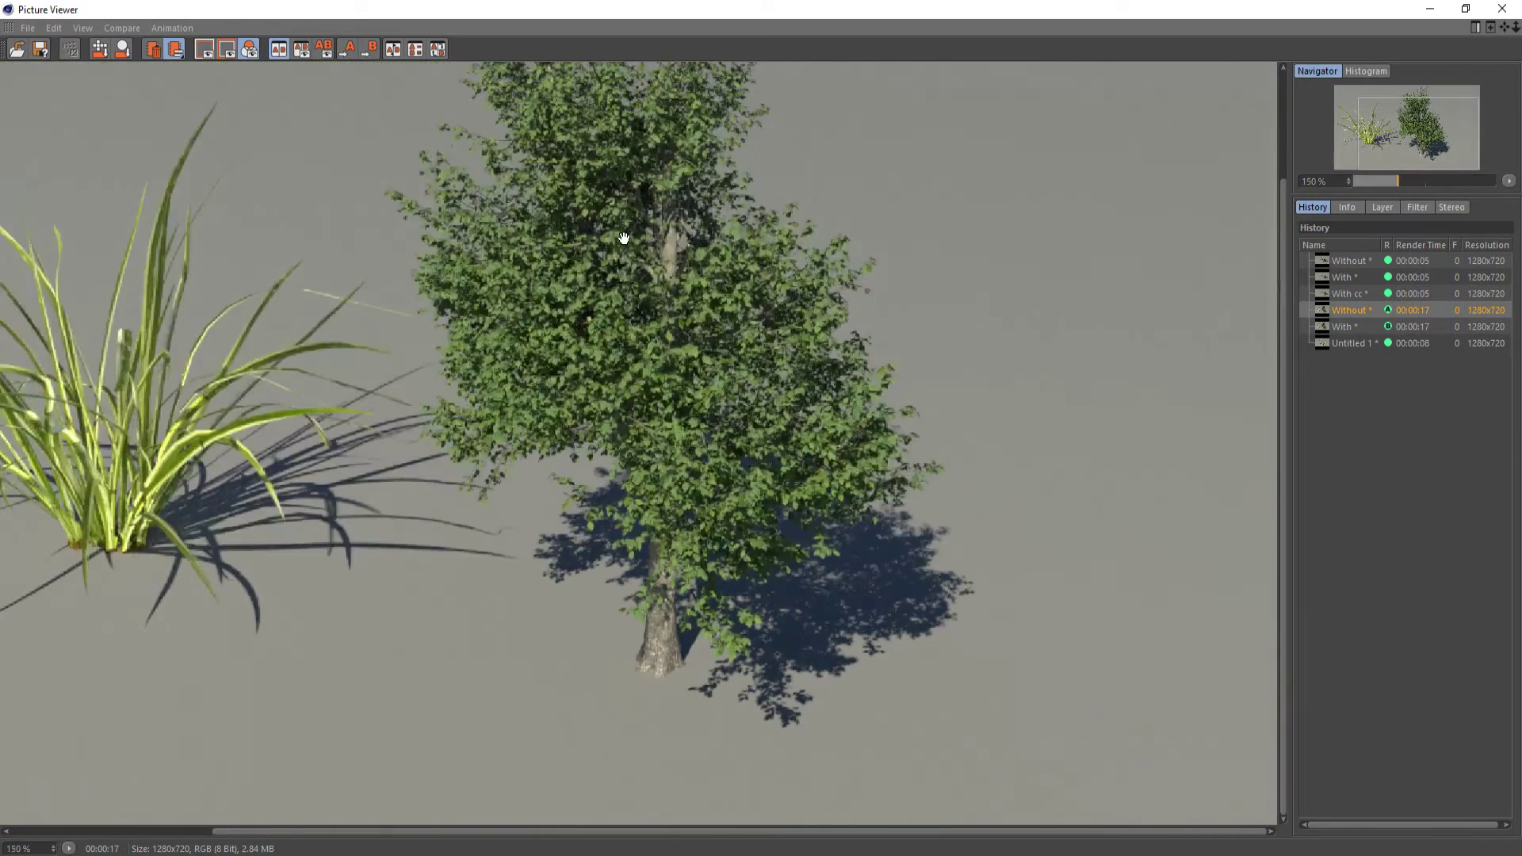
scroll(783, 273, "down", 1)
left_click(300, 50)
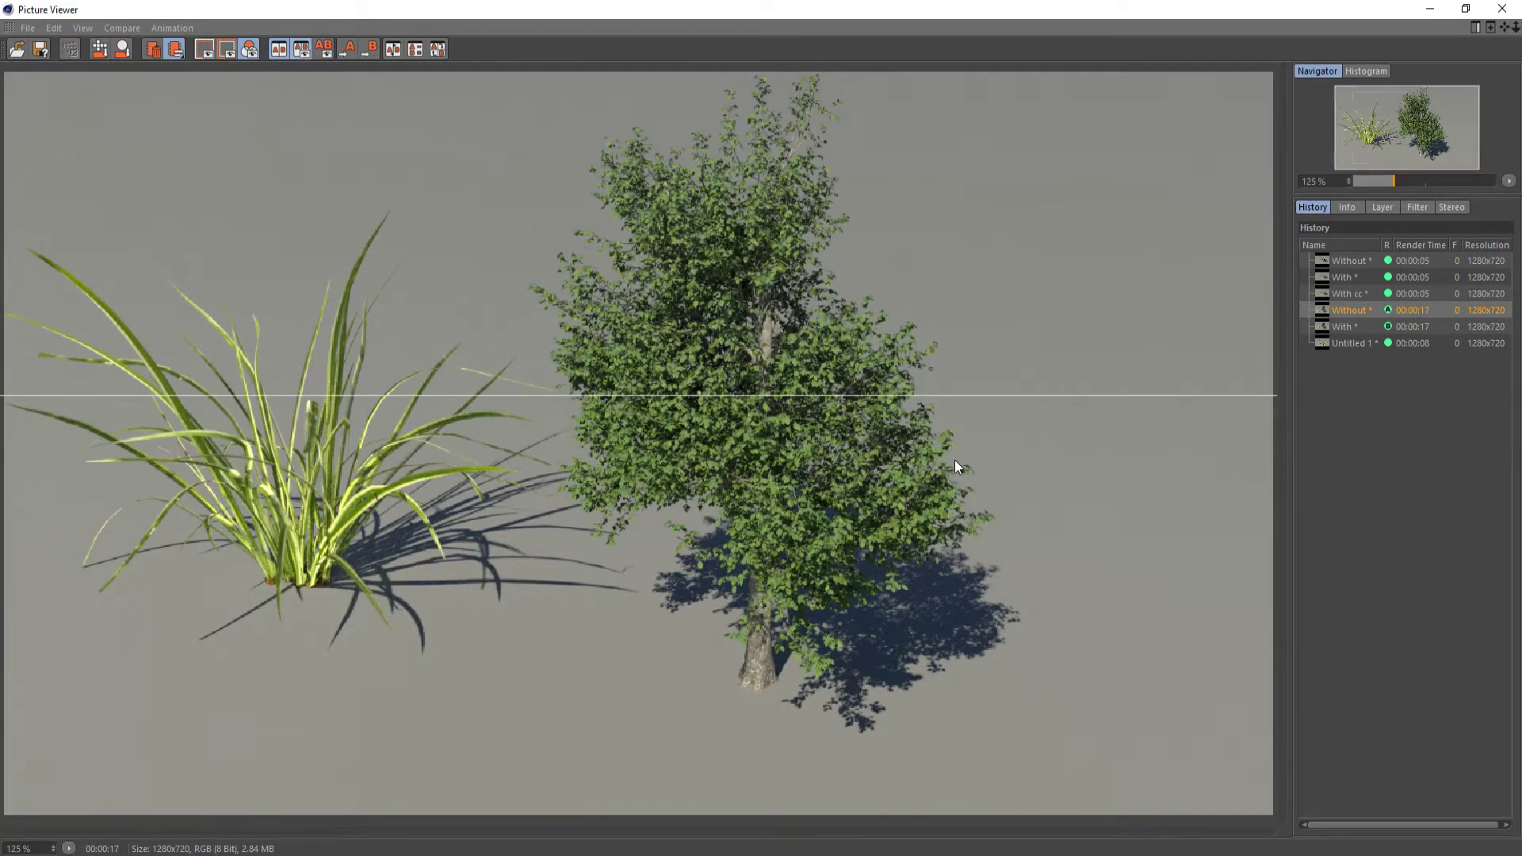
- Zoom to 350% on the tree and place the split line across mid-canopy
scroll(954, 466, "up", 8)
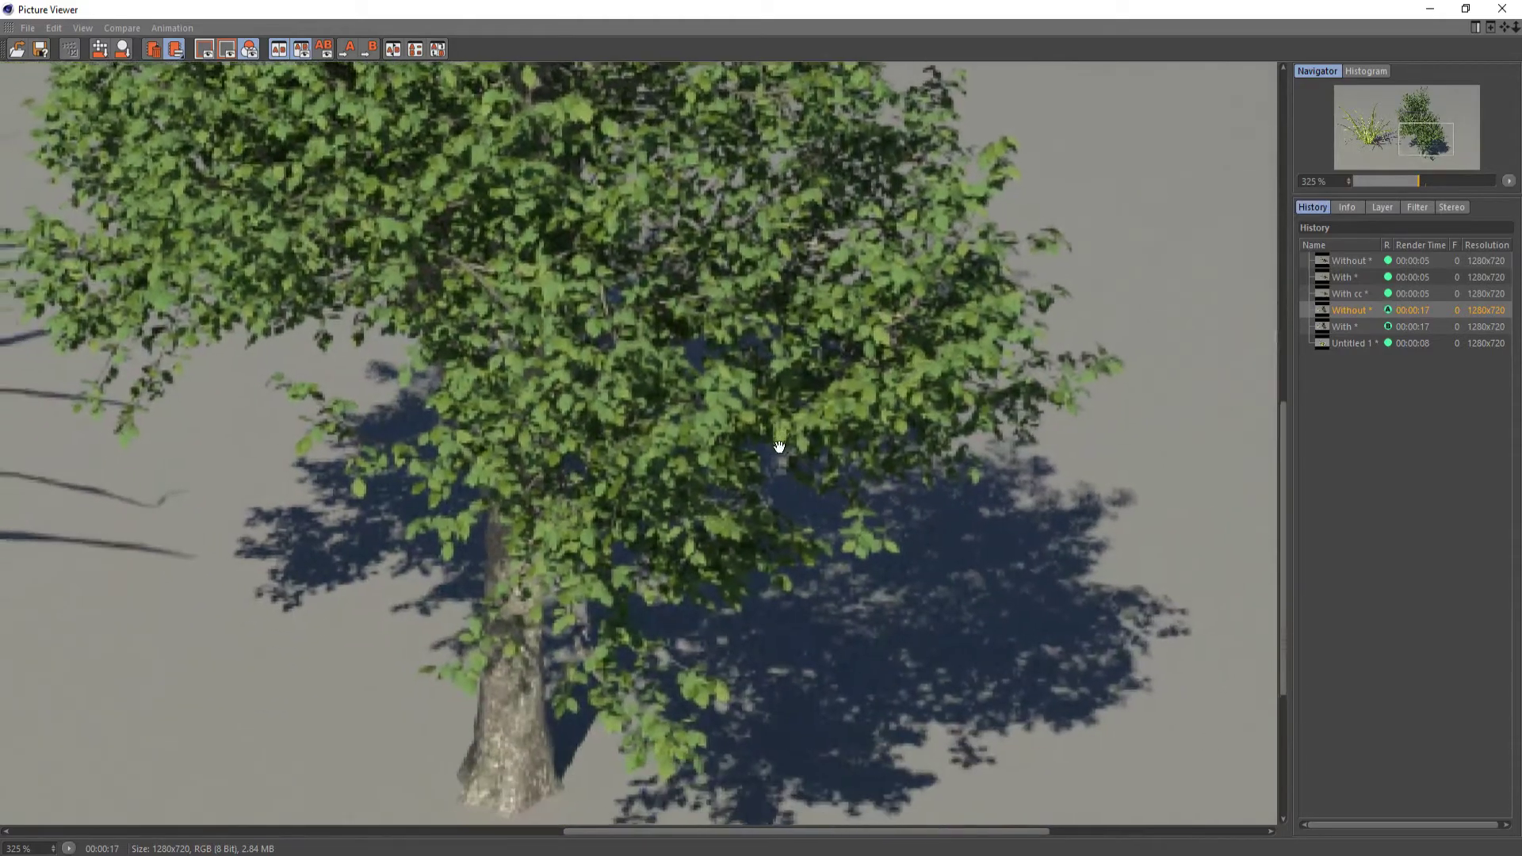
scroll(779, 446, "up", 1)
left_click_drag(775, 537, 804, 788)
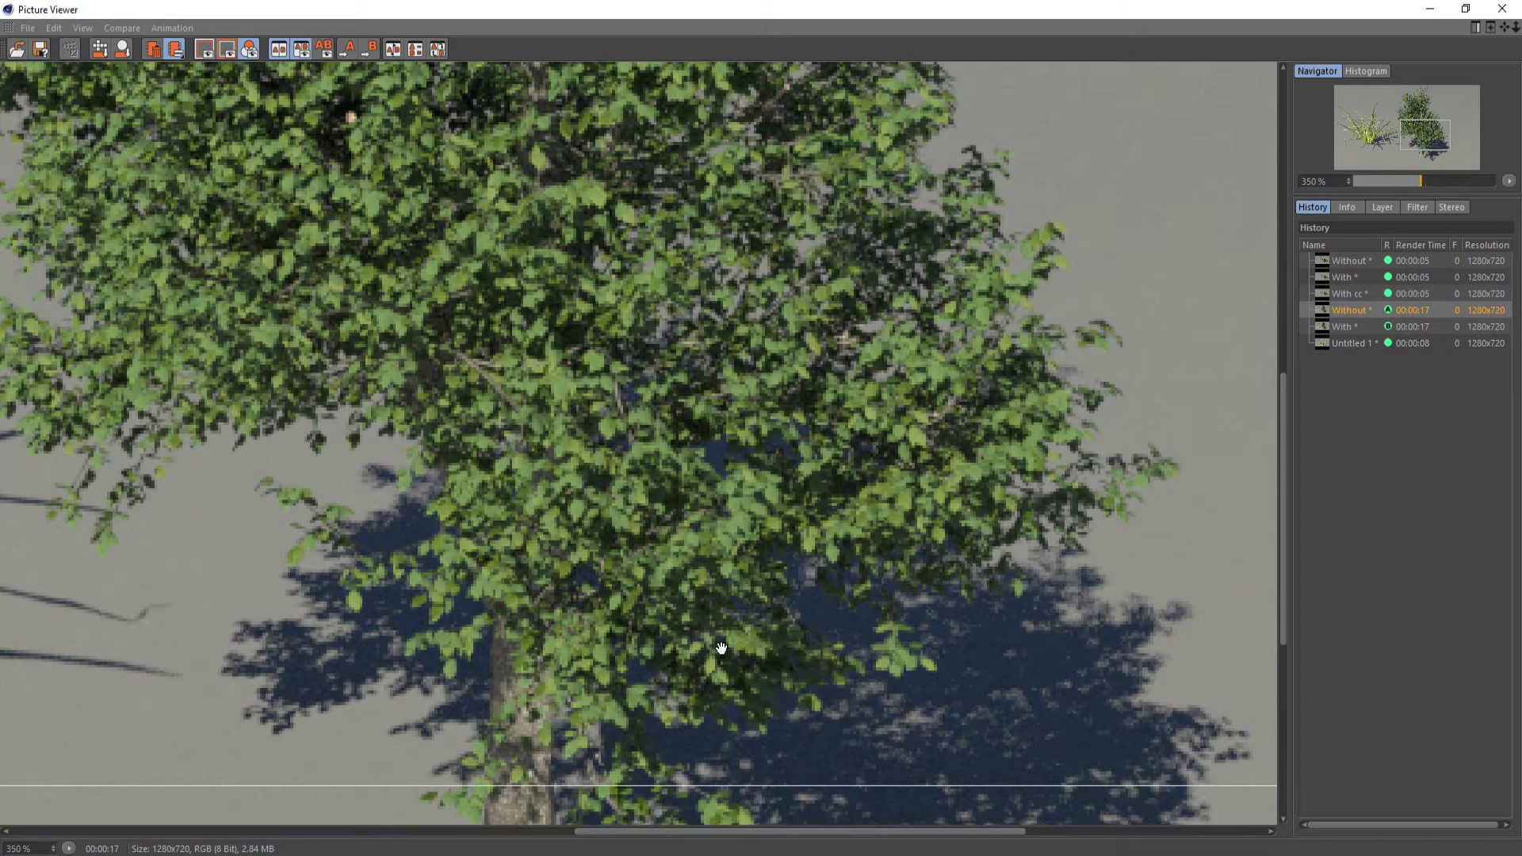
left_click_drag(822, 706, 828, 604)
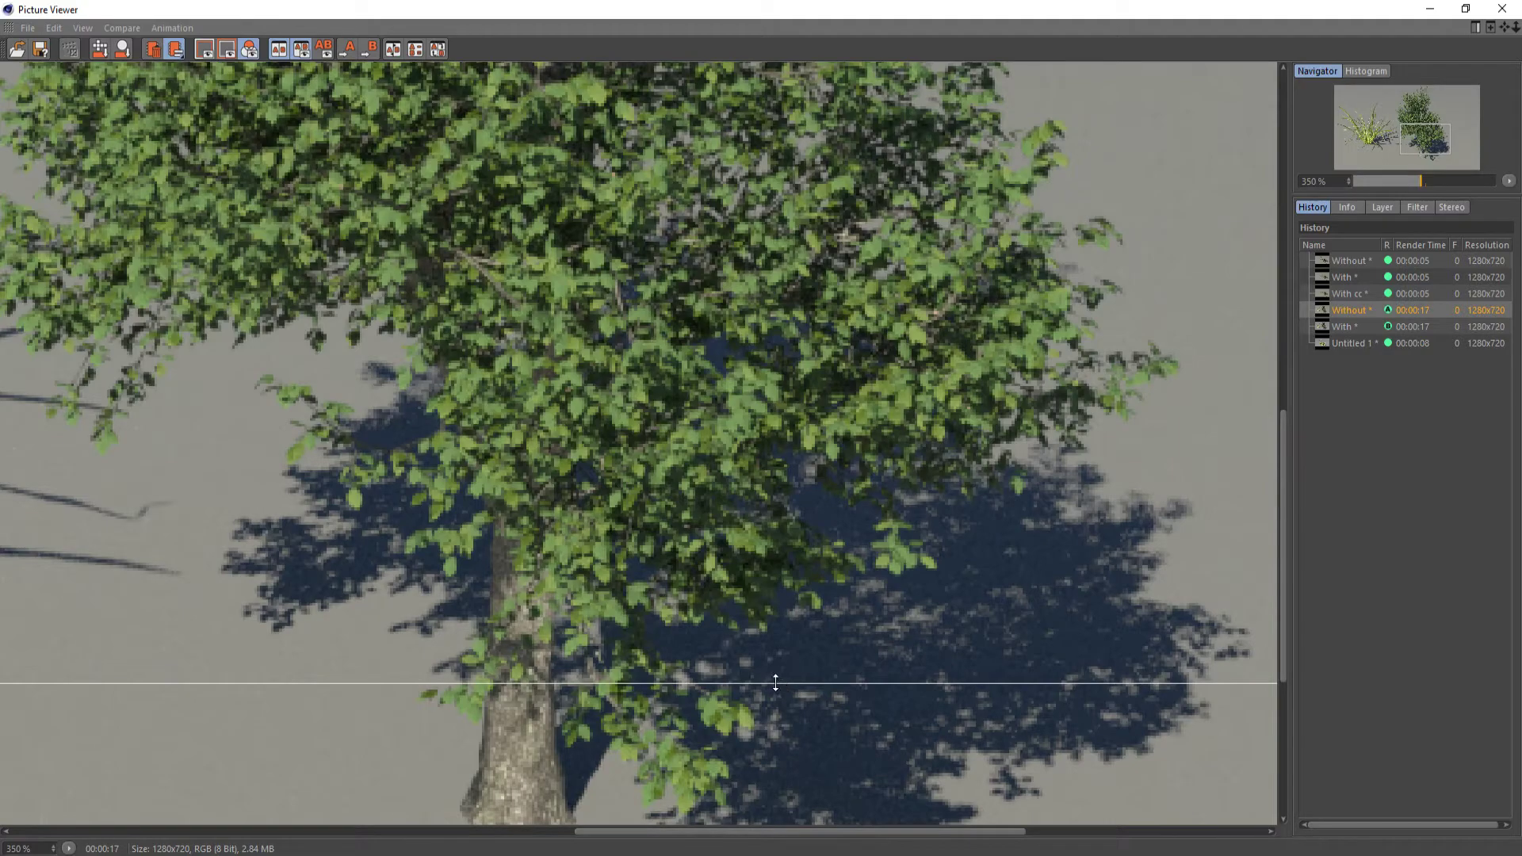
left_click_drag(773, 682, 844, 500)
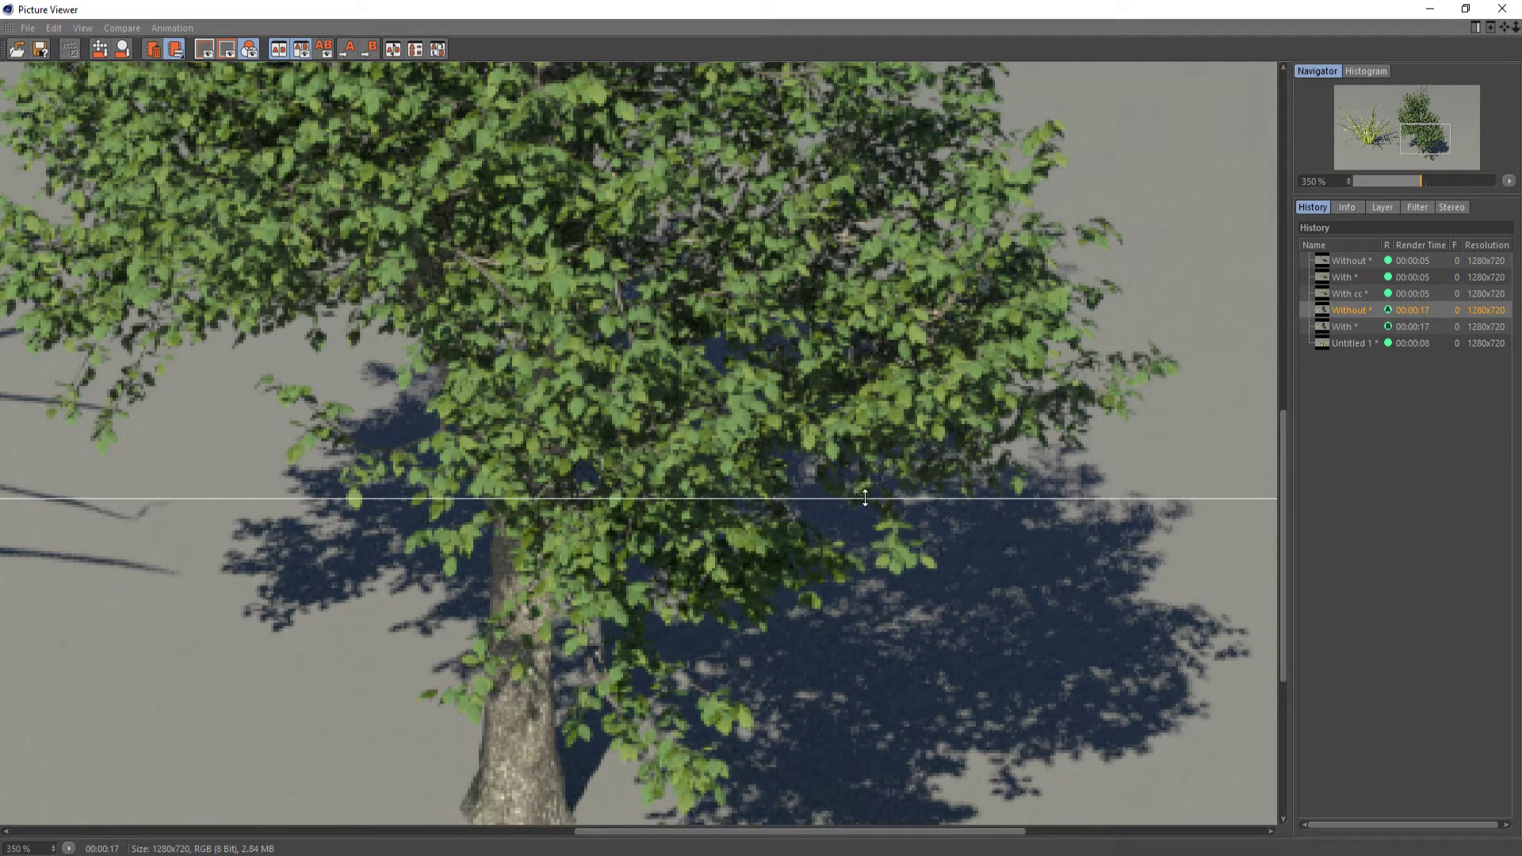
mouse_move(856, 498)
left_mouse_down()
mouse_move(859, 634)
mouse_move(842, 538)
mouse_move(868, 272)
mouse_move(875, 645)
mouse_move(872, 479)
mouse_move(868, 616)
mouse_move(856, 465)
mouse_move(840, 661)
mouse_move(856, 433)
mouse_move(880, 504)
left_mouse_up()
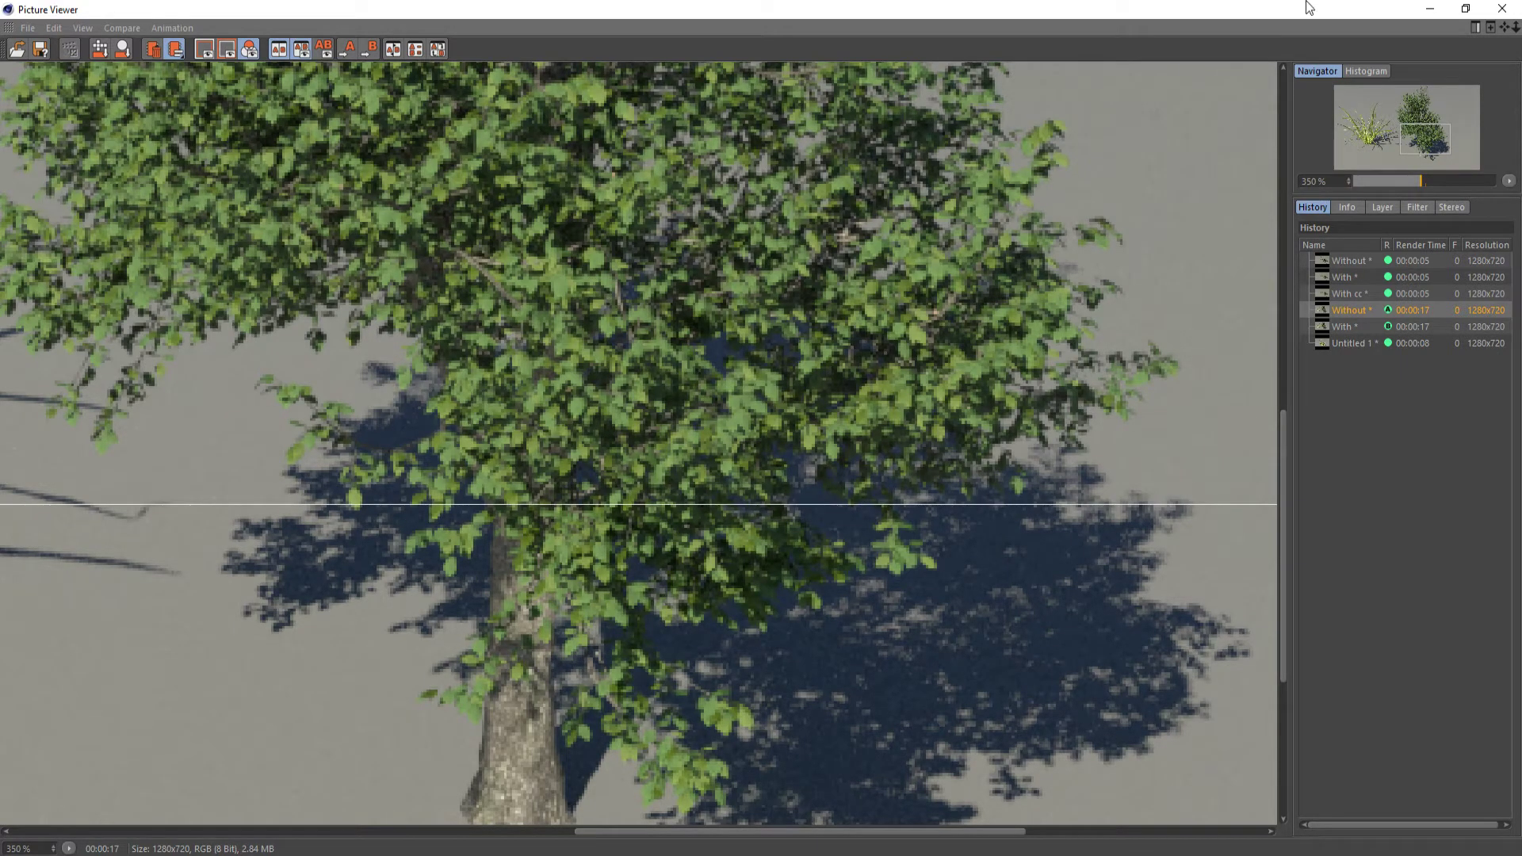
- Wire RS Color Correct's Out Color into the second leaf material's Transl Color
left_click(1429, 9)
mouse_move(635, 853)
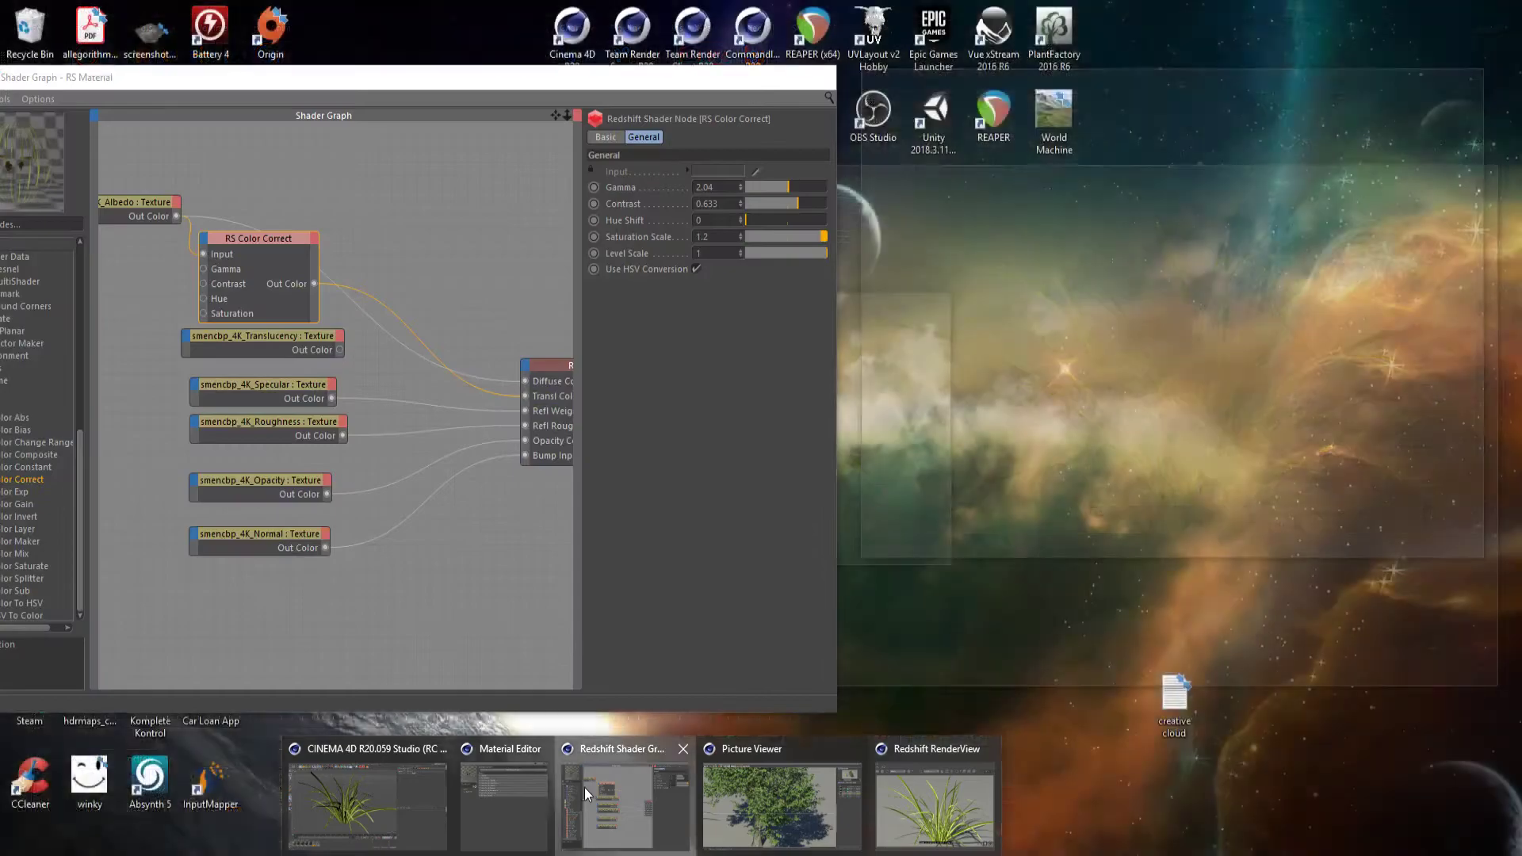
left_click(584, 789)
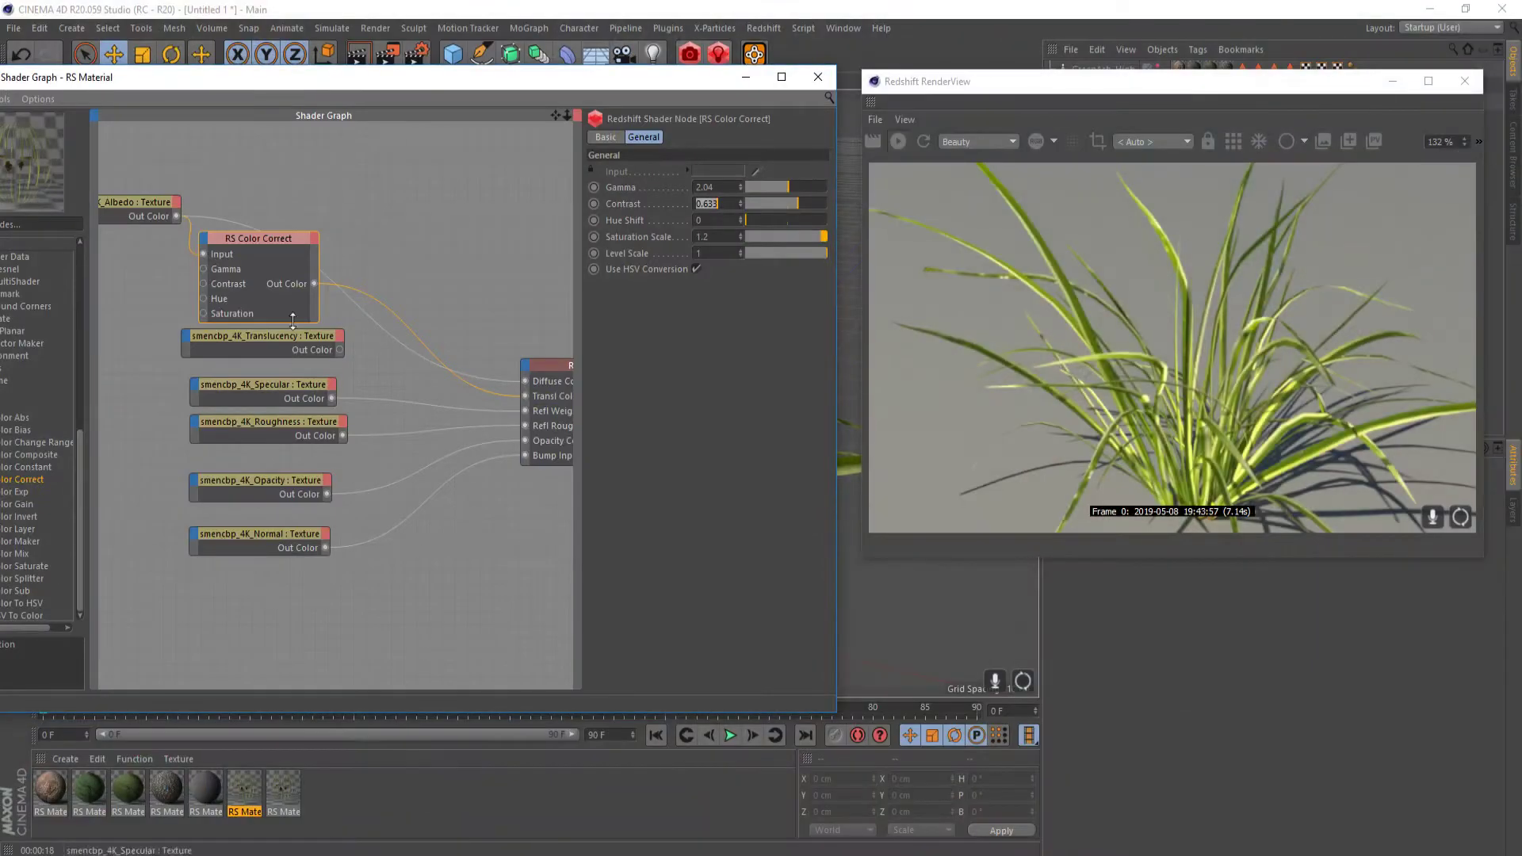
left_click(96, 786)
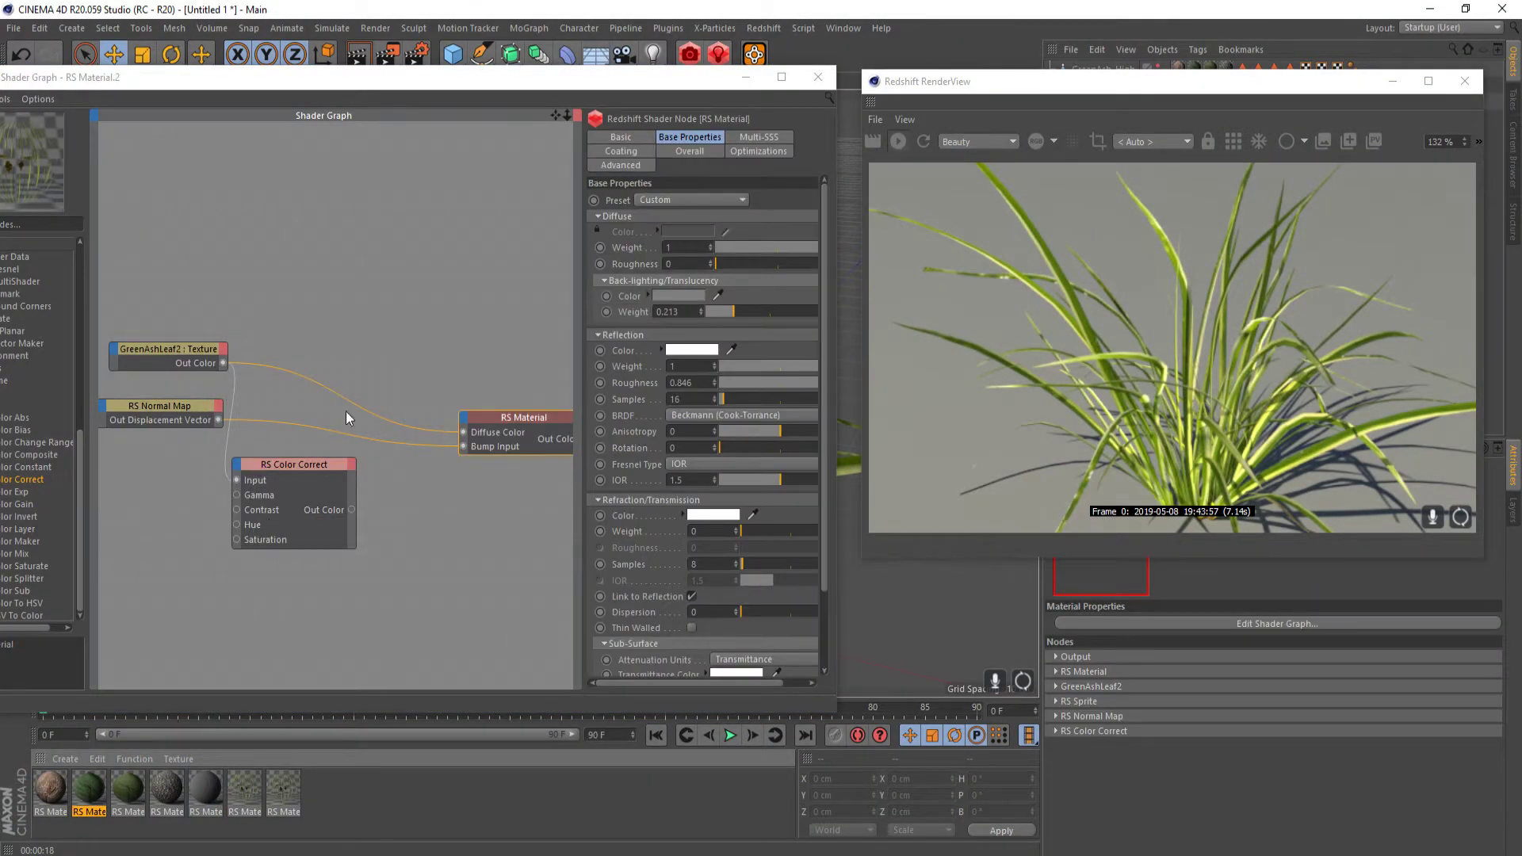
middle_click_drag(371, 458, 403, 379)
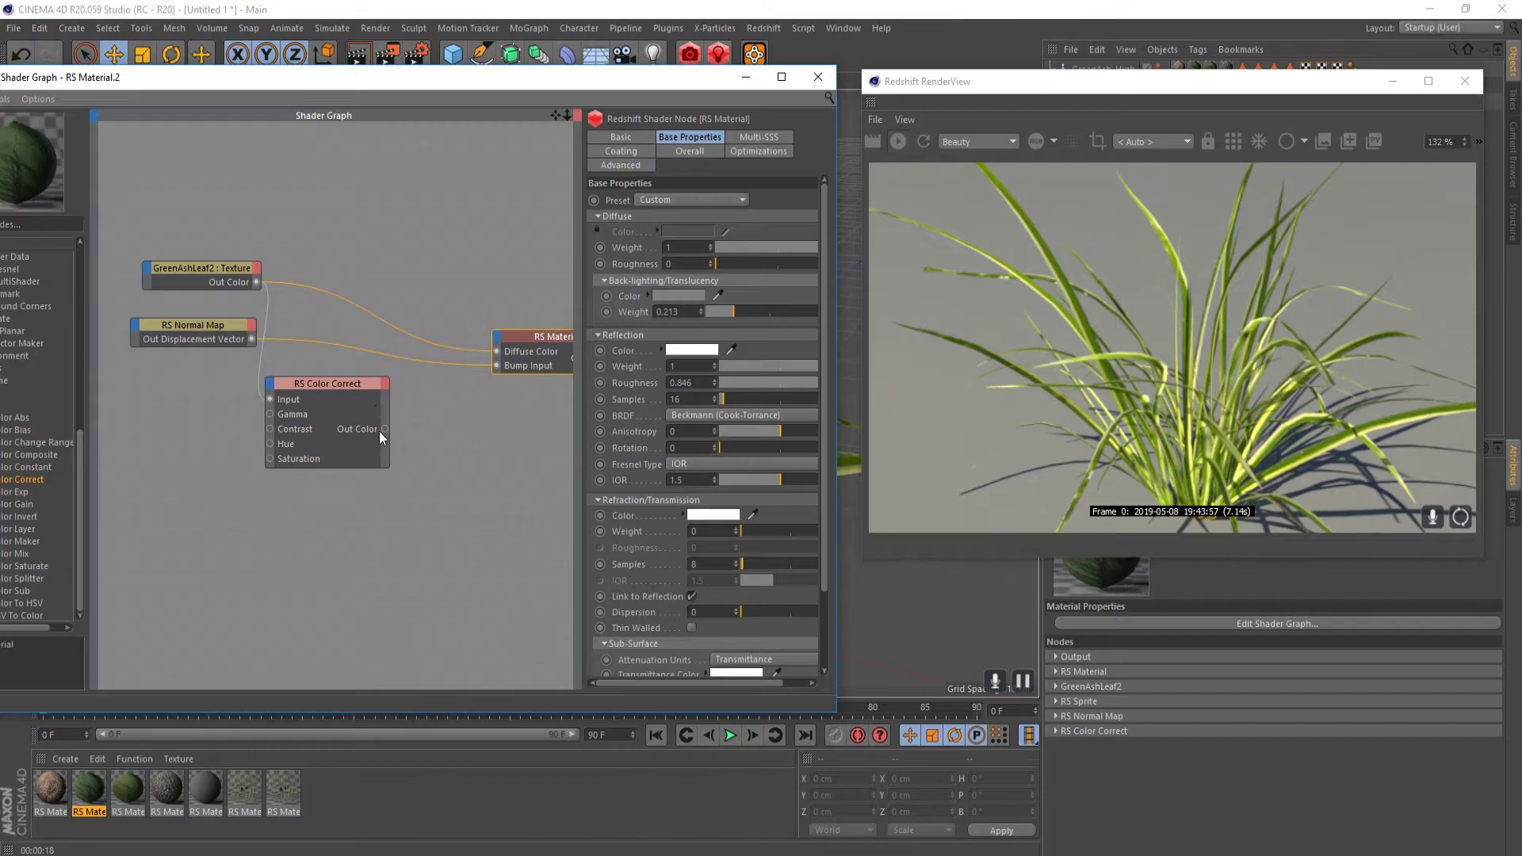
left_click_drag(385, 430, 498, 349)
mouse_move(615, 369)
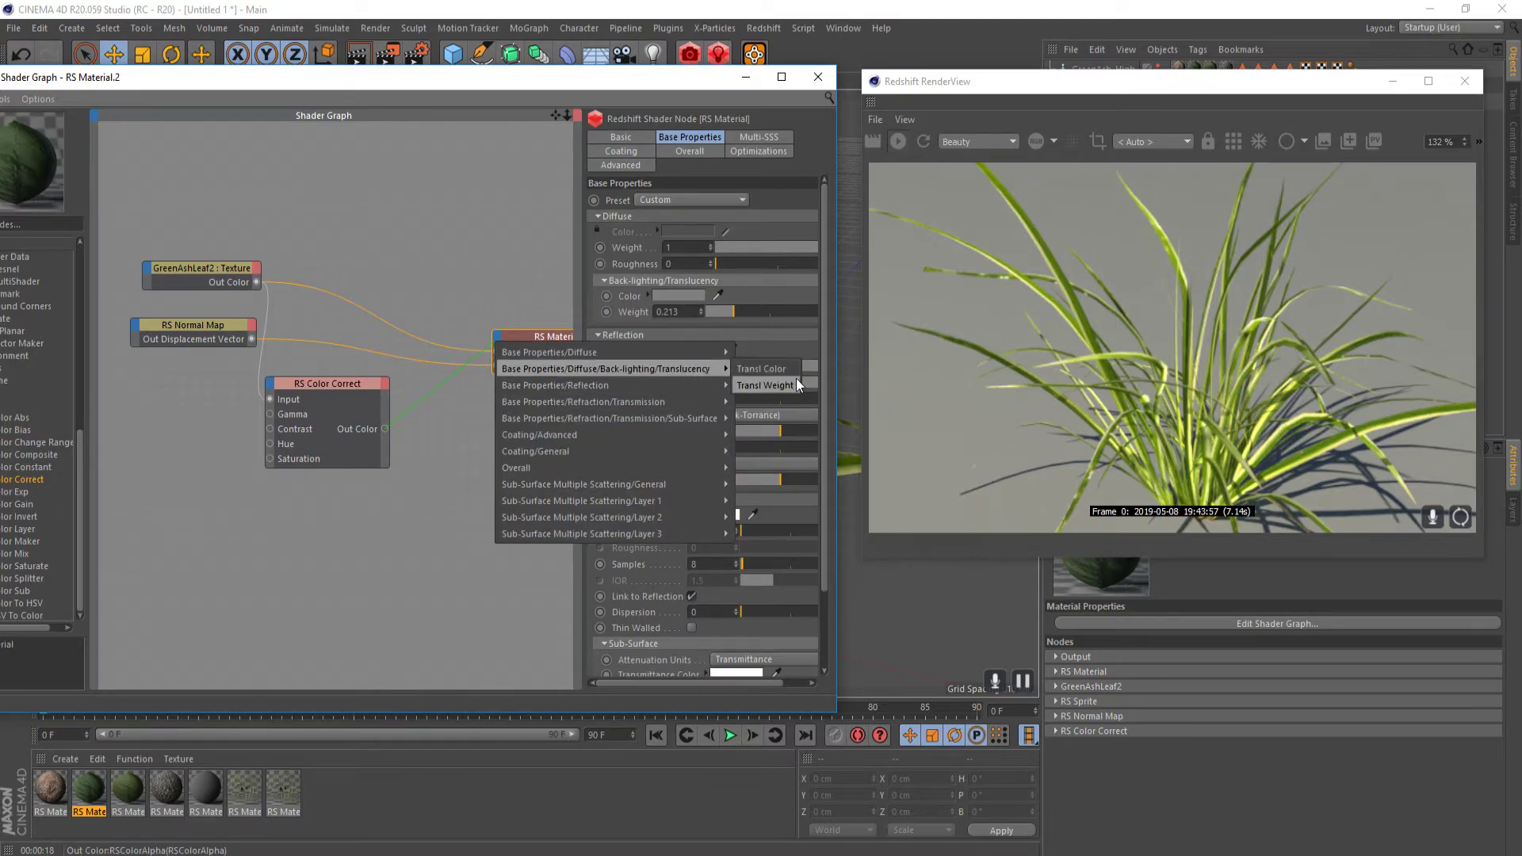
left_click(765, 369)
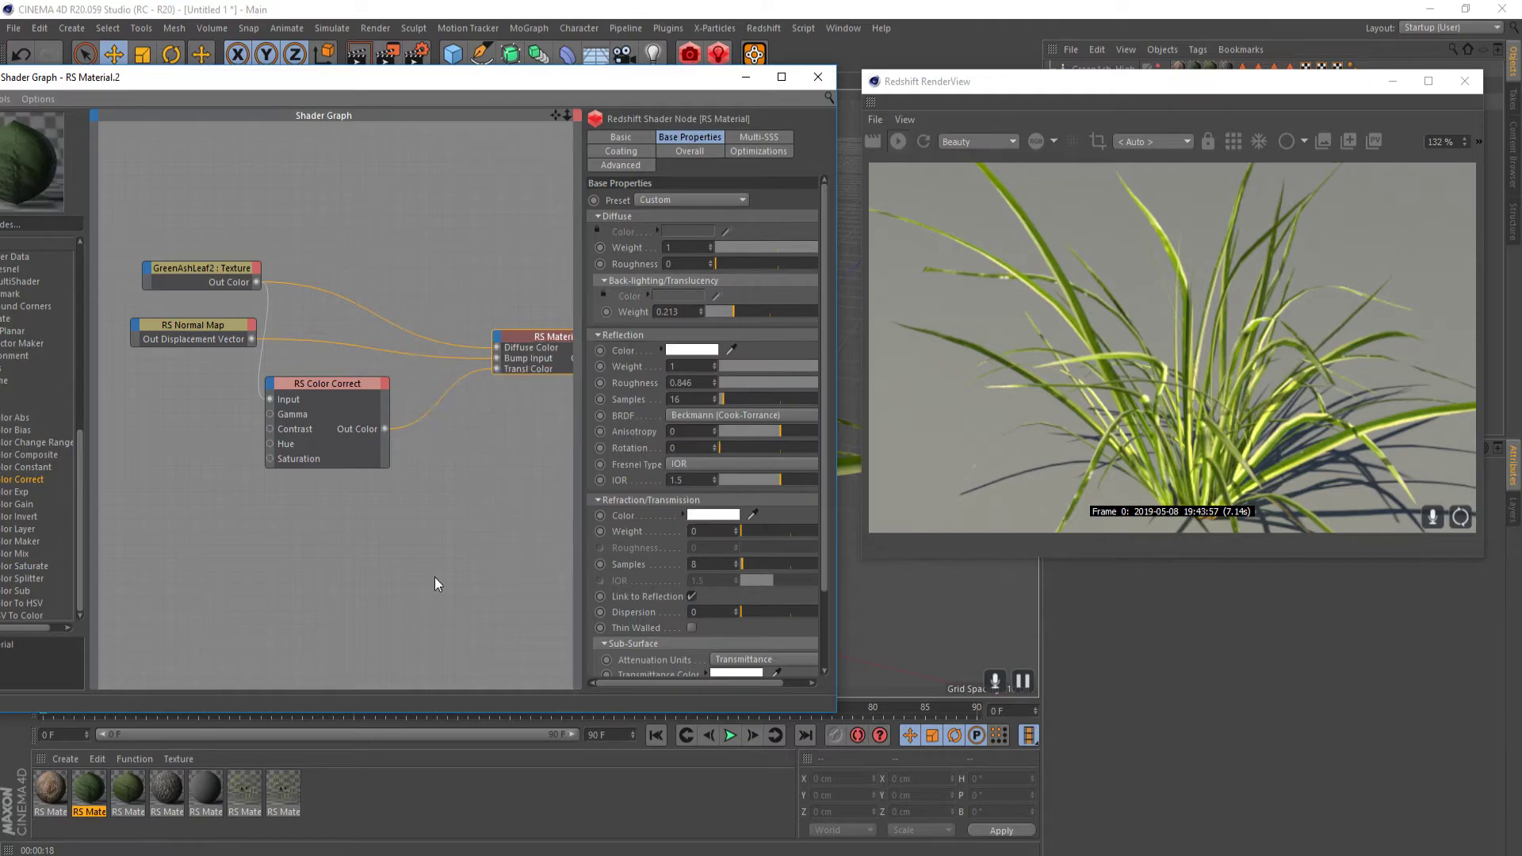
- Wire the third material's colour correction into its Transl Color too, then minimise the graph
left_click(141, 789)
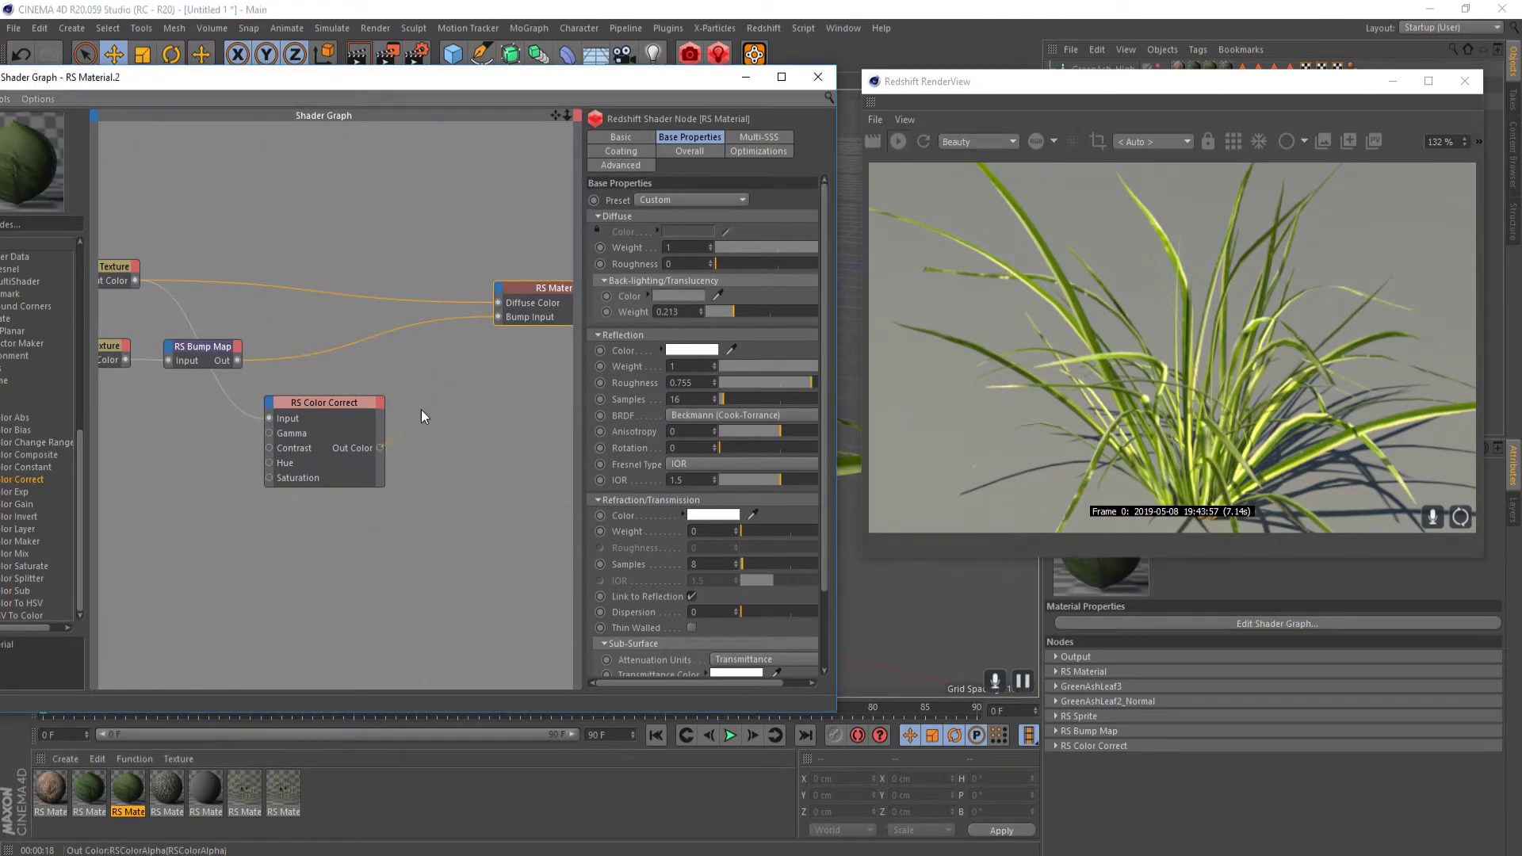
left_click_drag(495, 299, 503, 287)
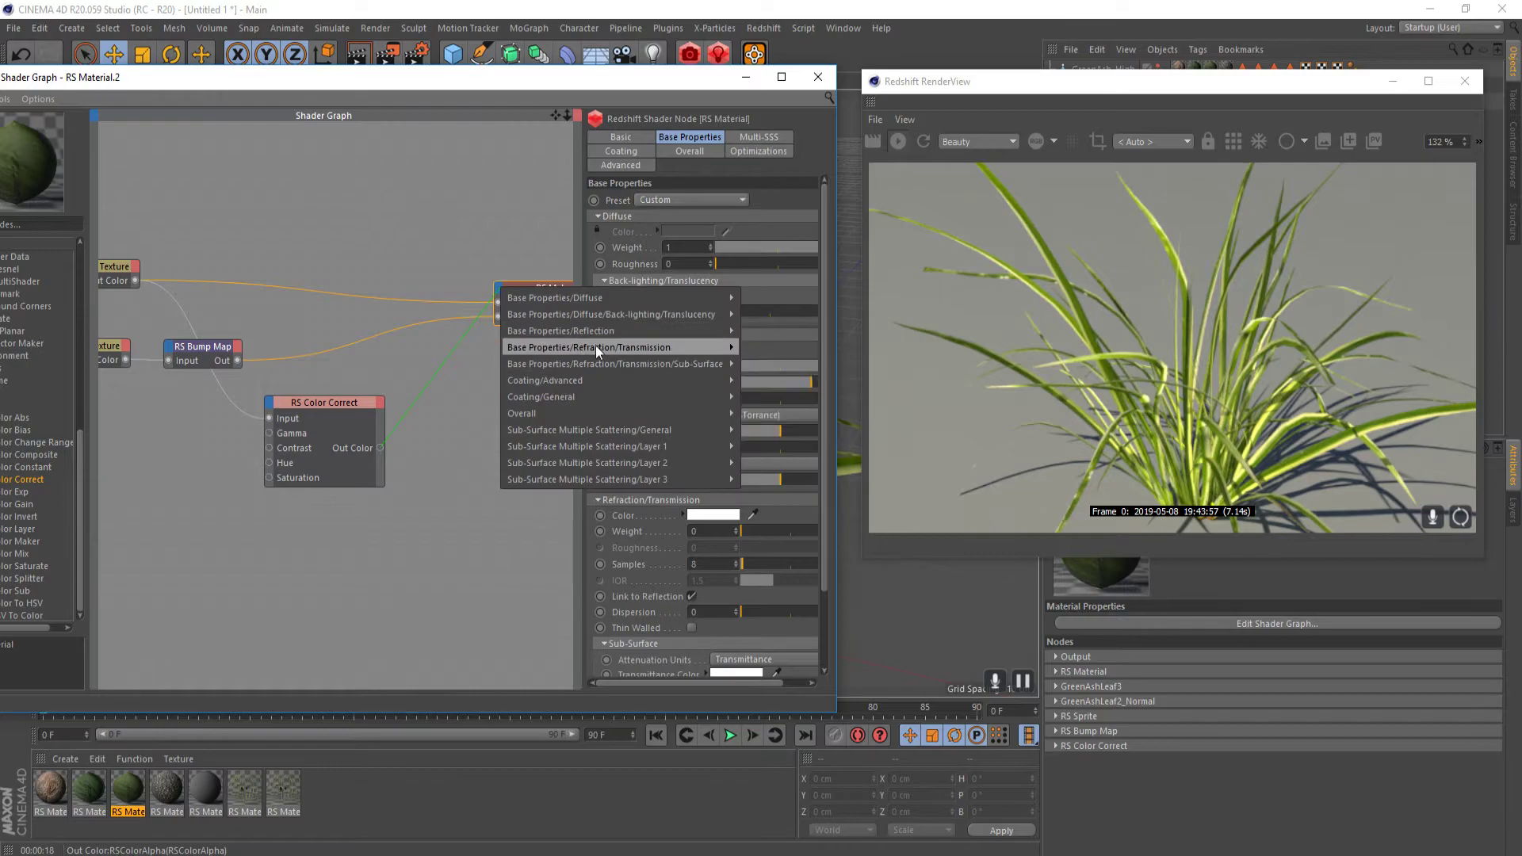
mouse_move(697, 316)
left_click(782, 317)
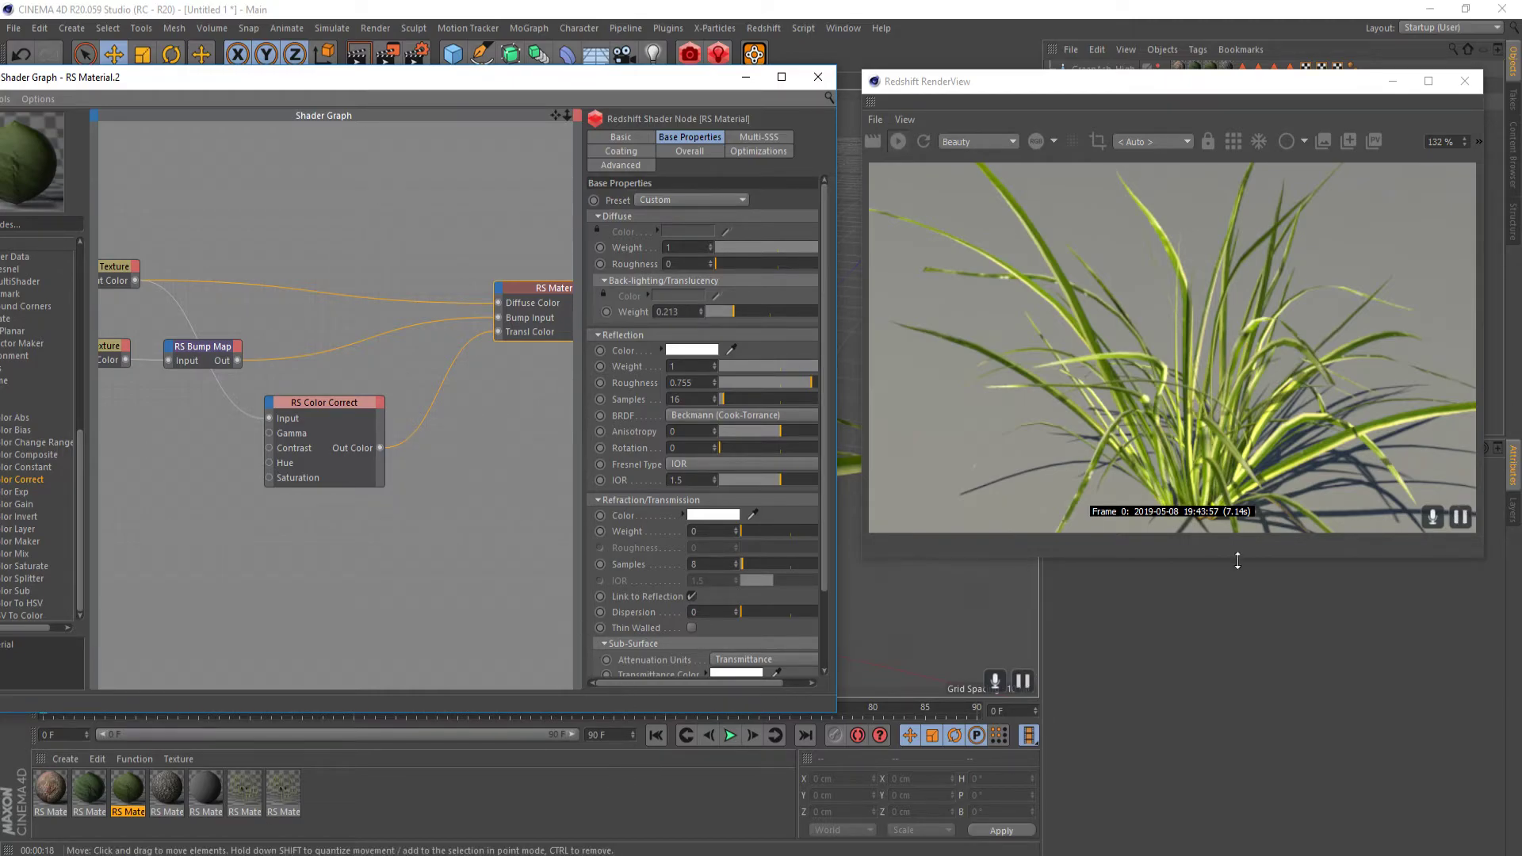
left_click(745, 77)
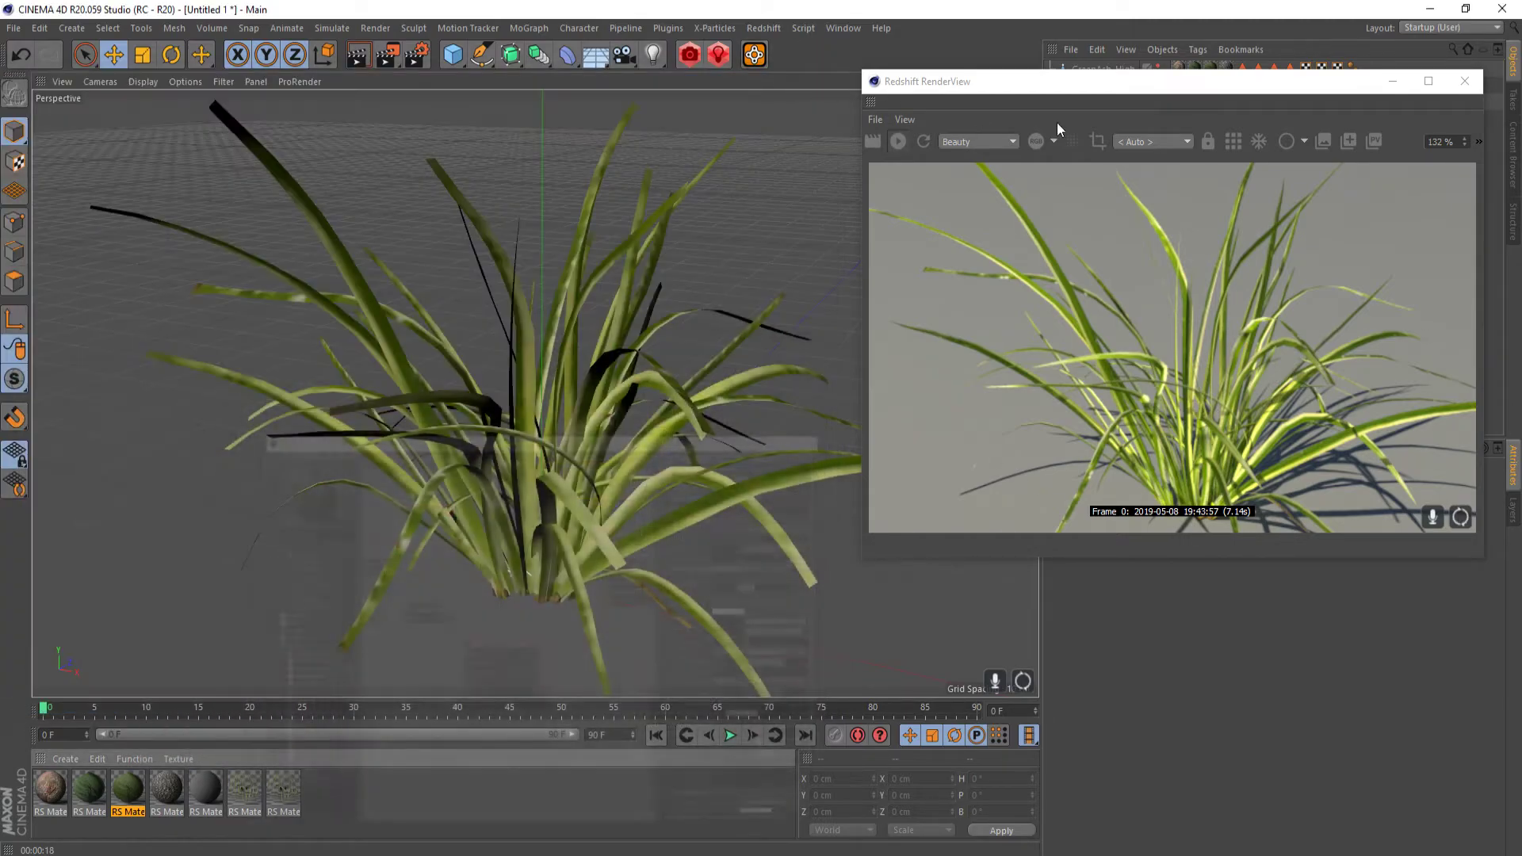
- Unhide GreenAsh_High, orbit and zoom onto the tree, and bring the Redshift RenderView back
left_click(1392, 81)
left_click(1160, 72)
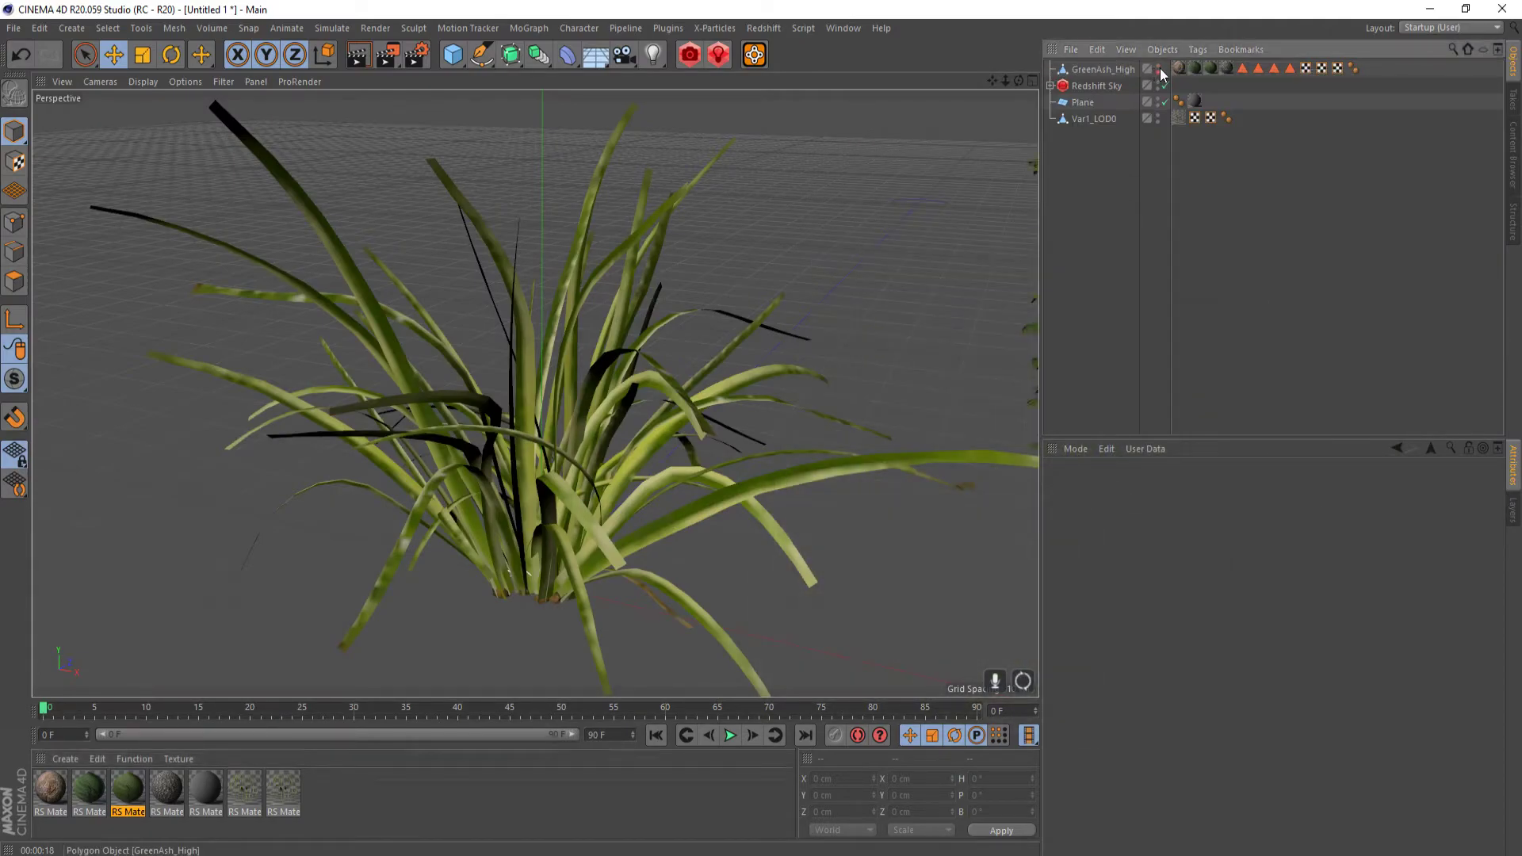
left_click_drag(880, 431, 613, 489, "alt")
mouse_move(650, 844)
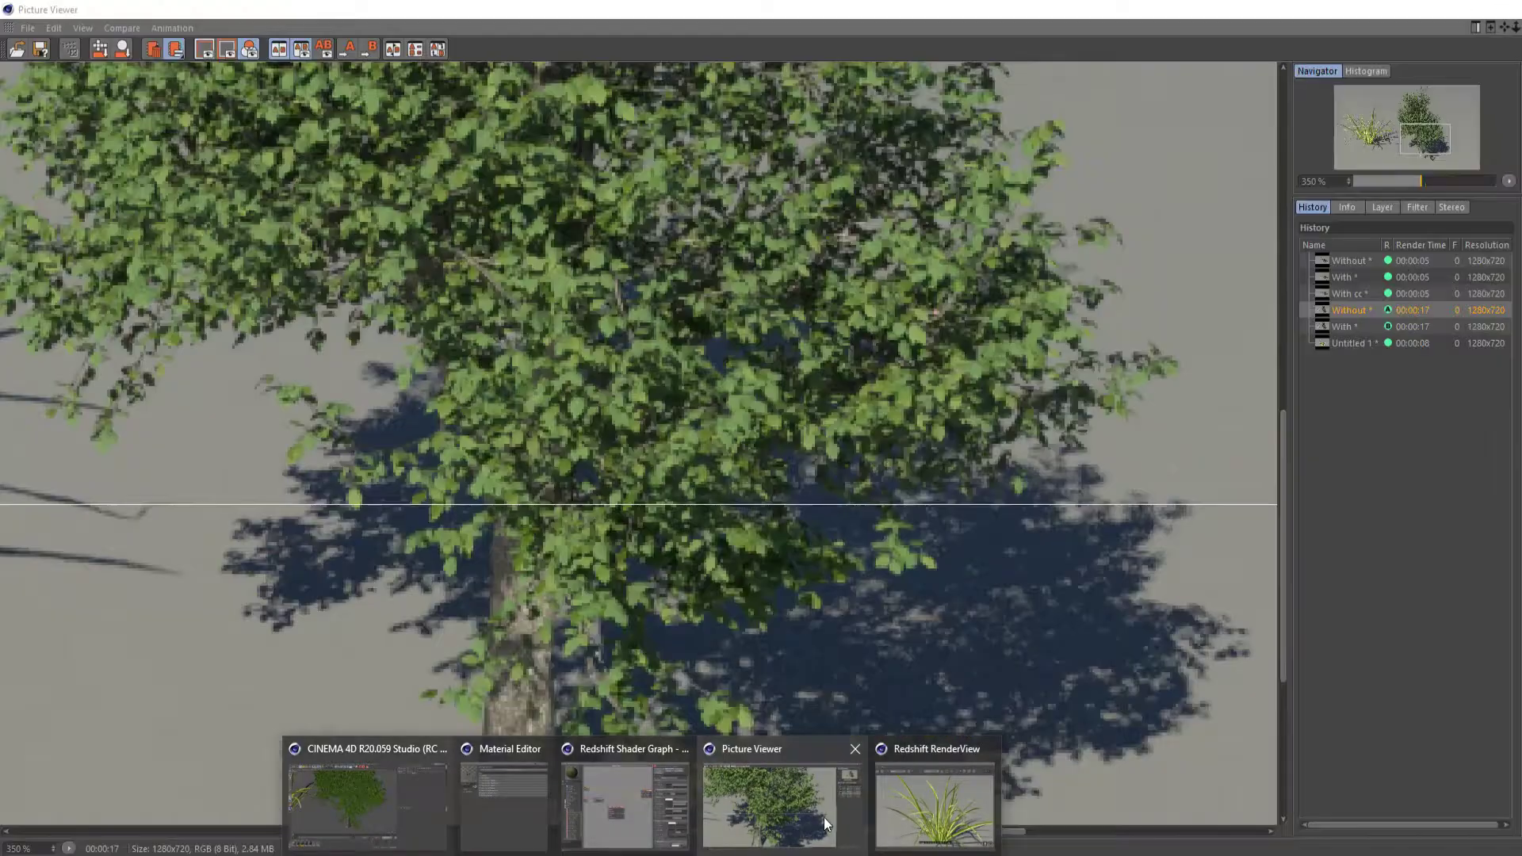
left_click(824, 817)
left_click(1430, 9)
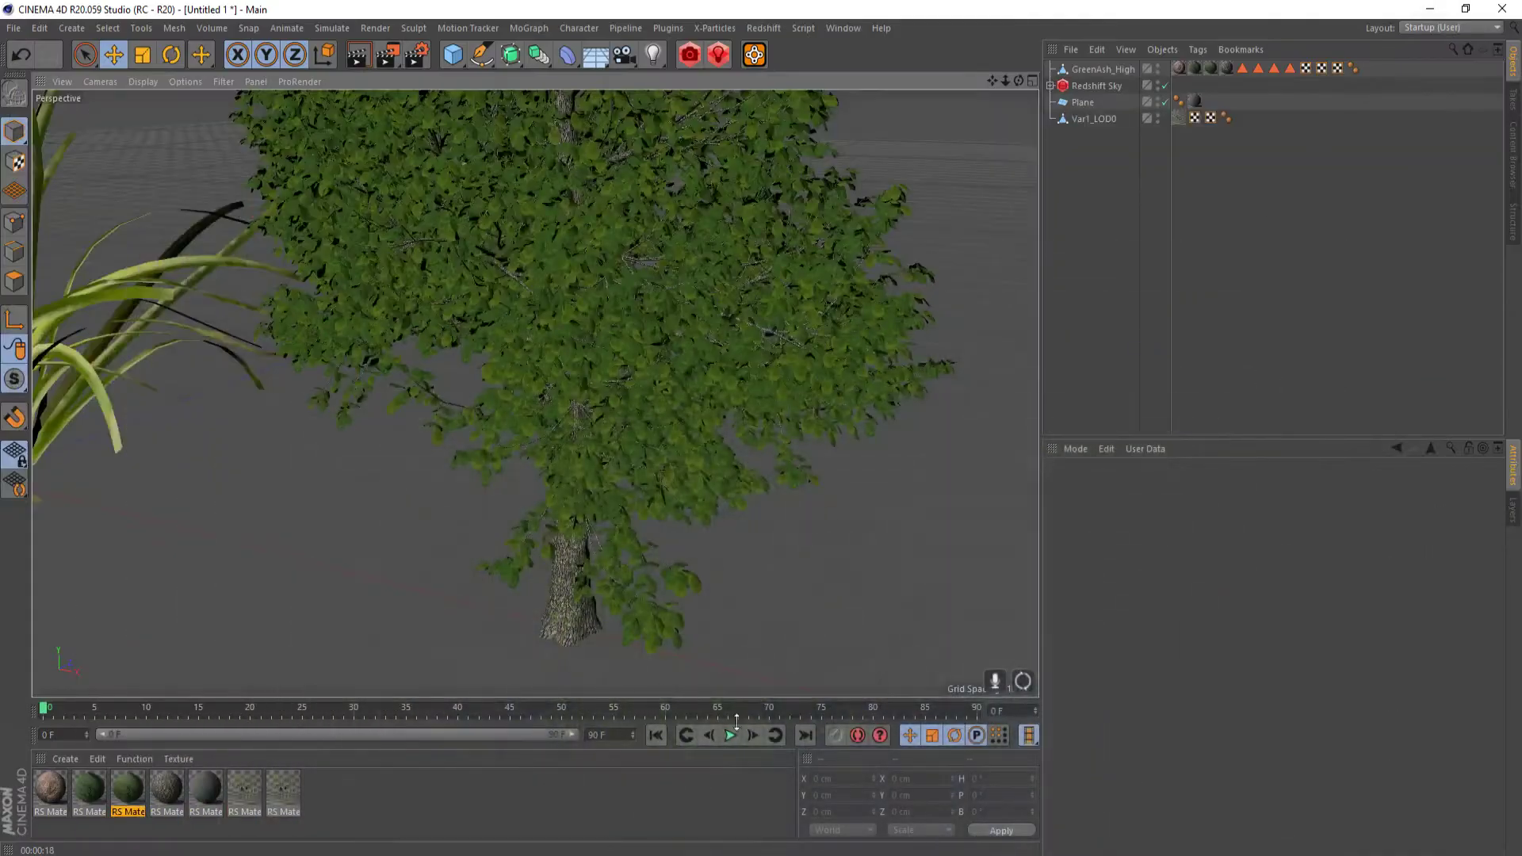
mouse_move(650, 844)
left_click(918, 807)
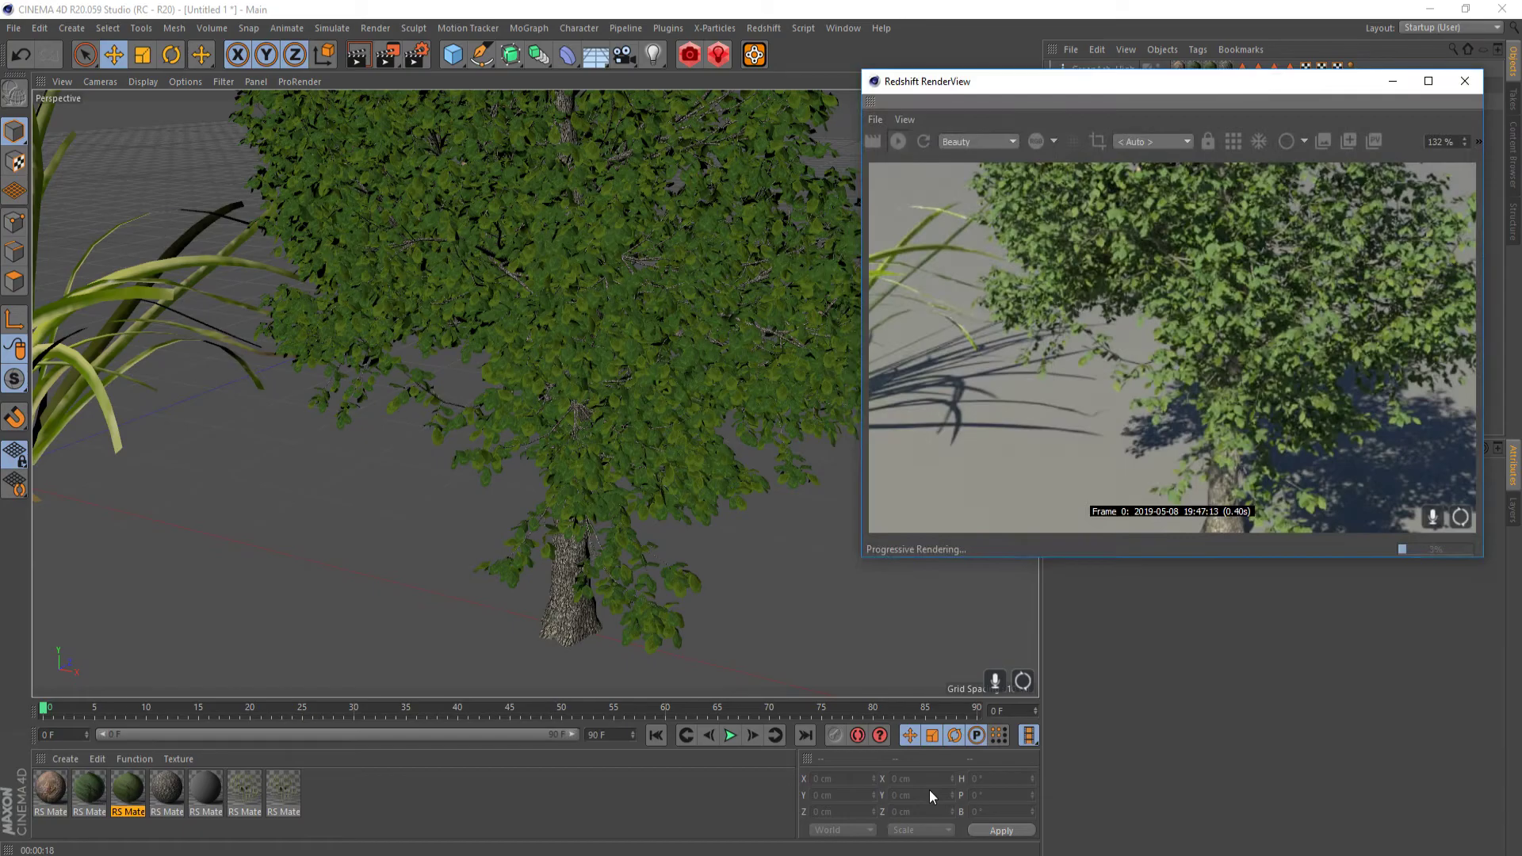
left_click_drag(745, 420, 573, 355, "alt")
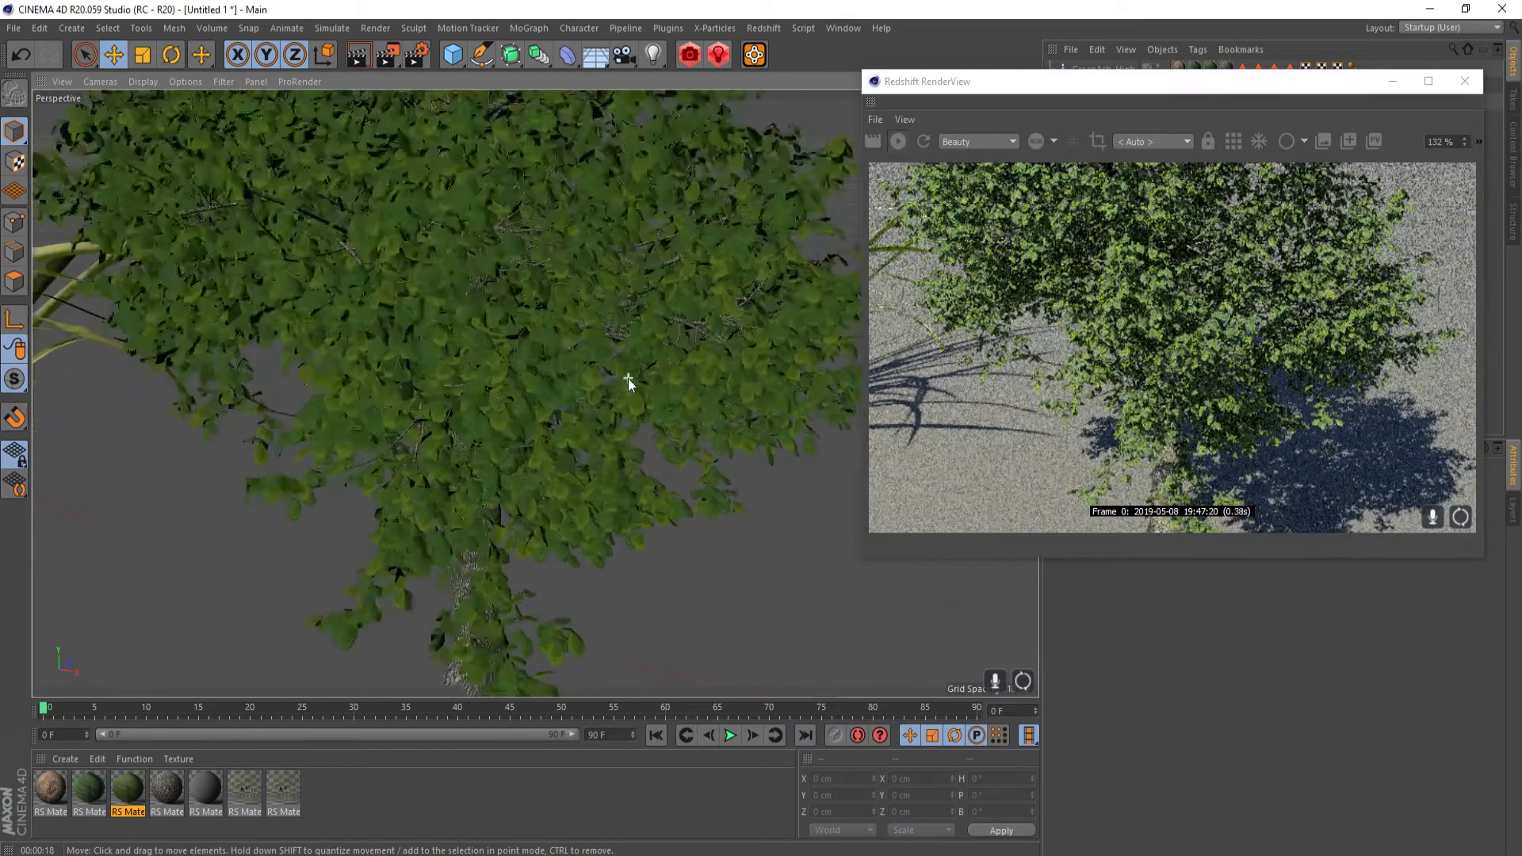
scroll(628, 378, "up", 3)
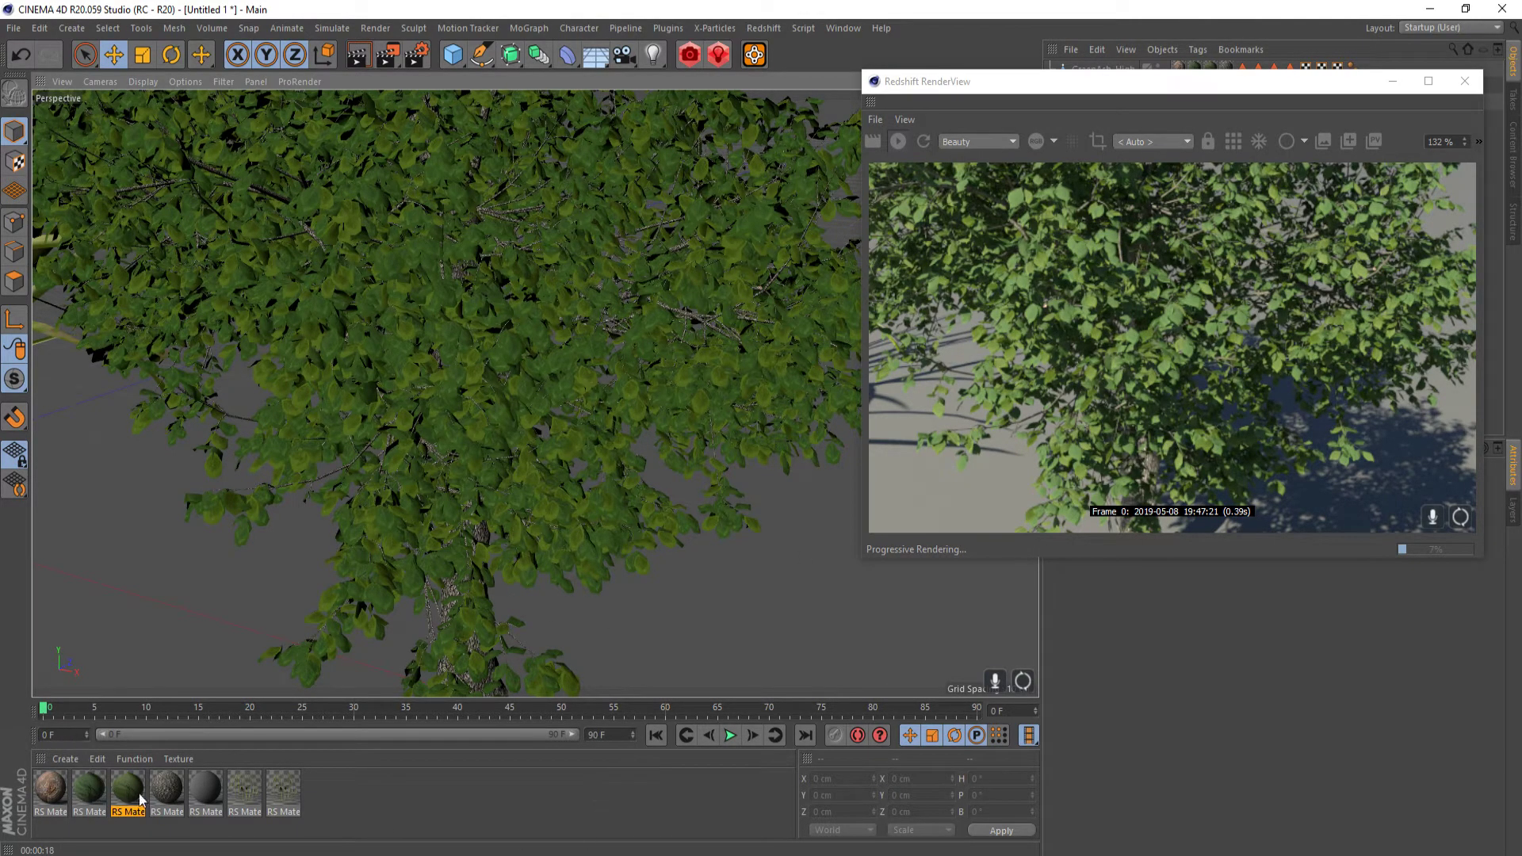
- Open RS Material.2's shader graph and inspect its colour correction, material and GreenAshLeaf2 texture nodes
double_click(97, 789)
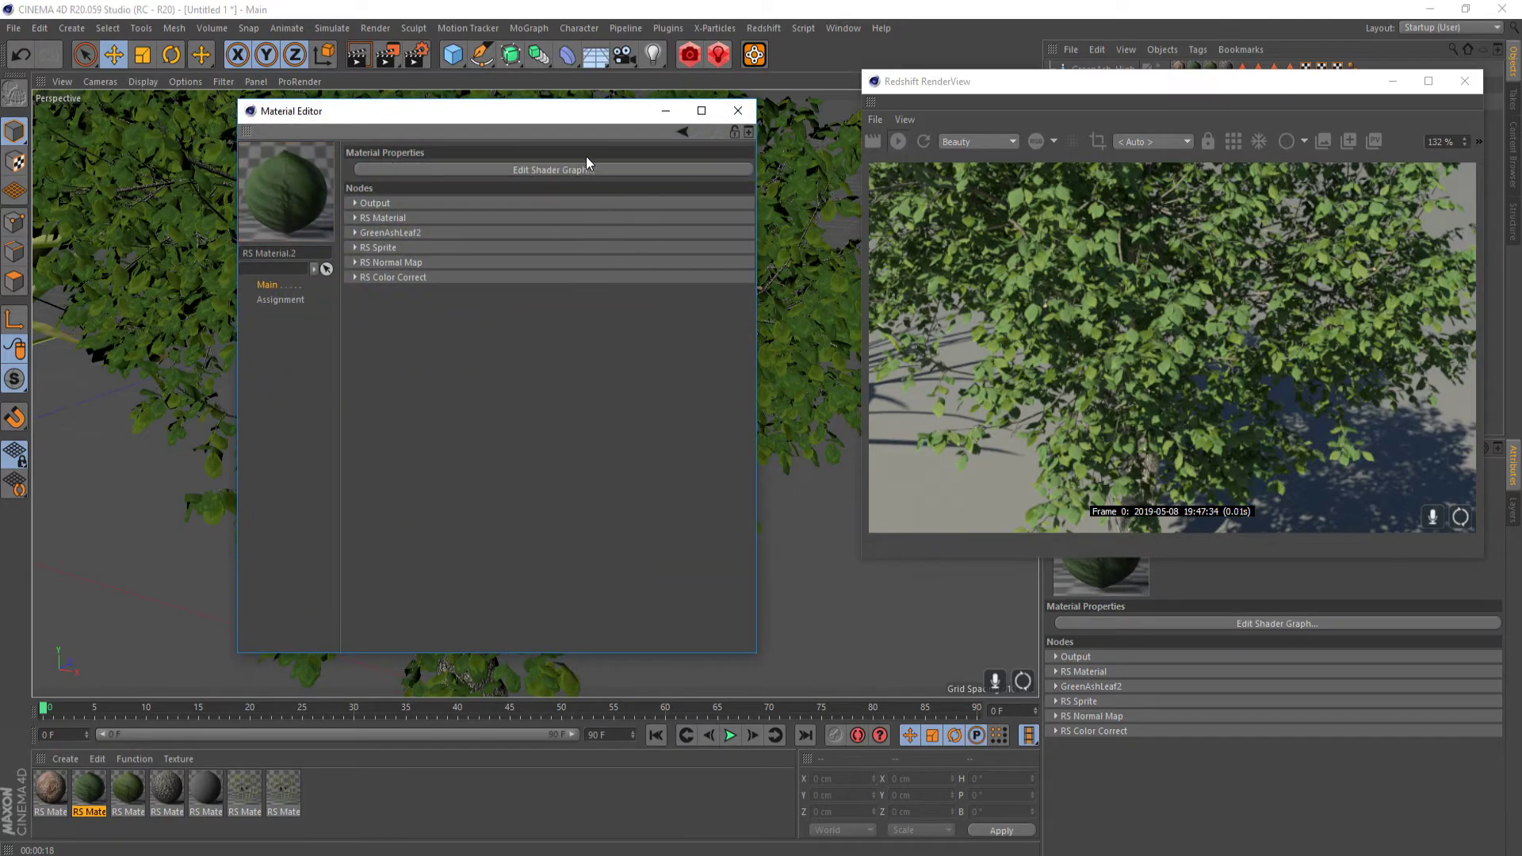
left_click(612, 168)
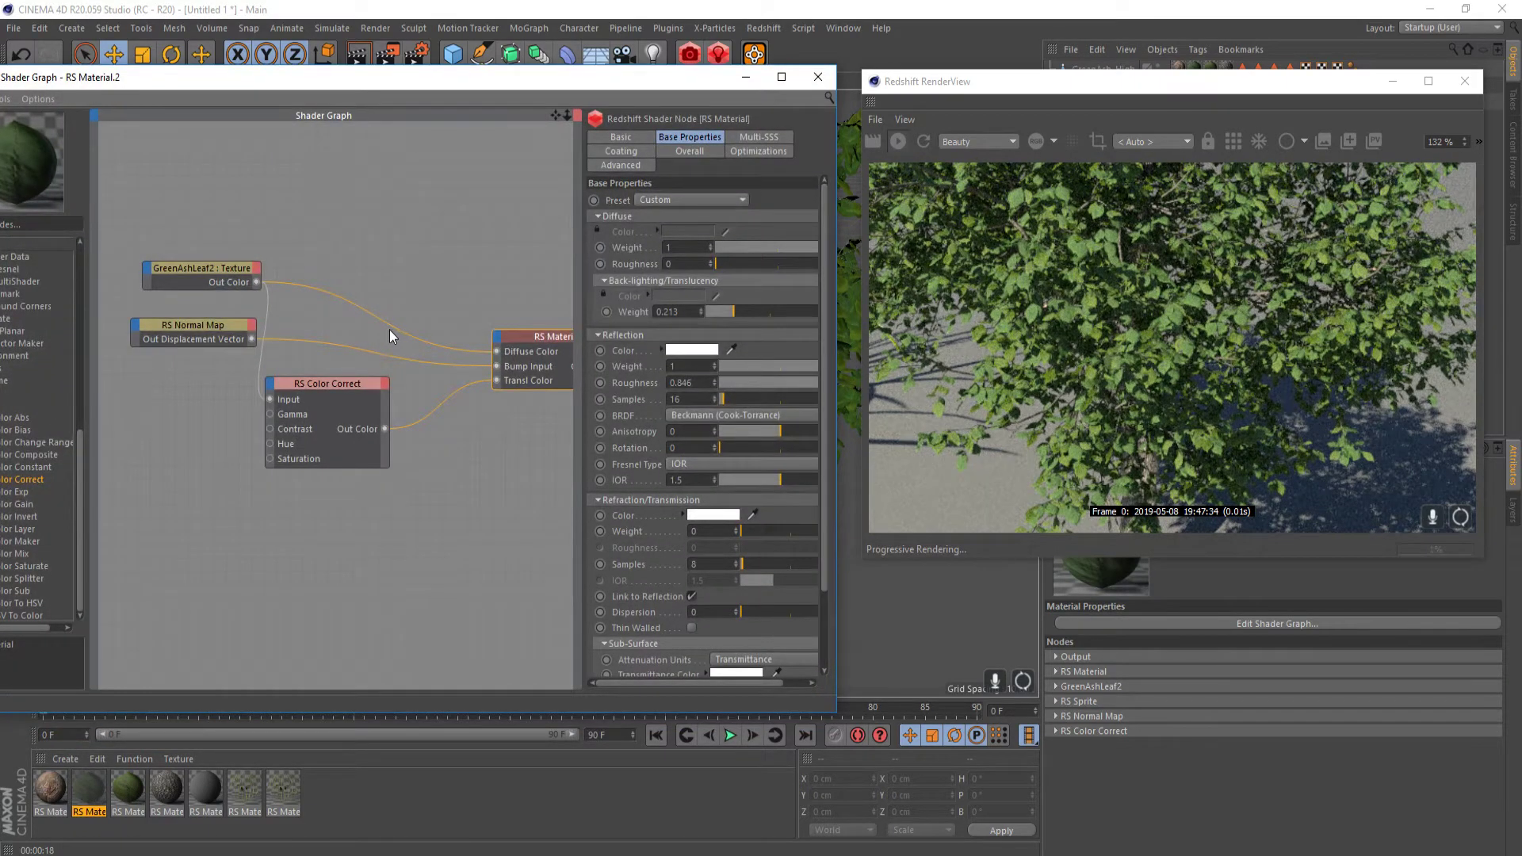
middle_click_drag(409, 337, 356, 332)
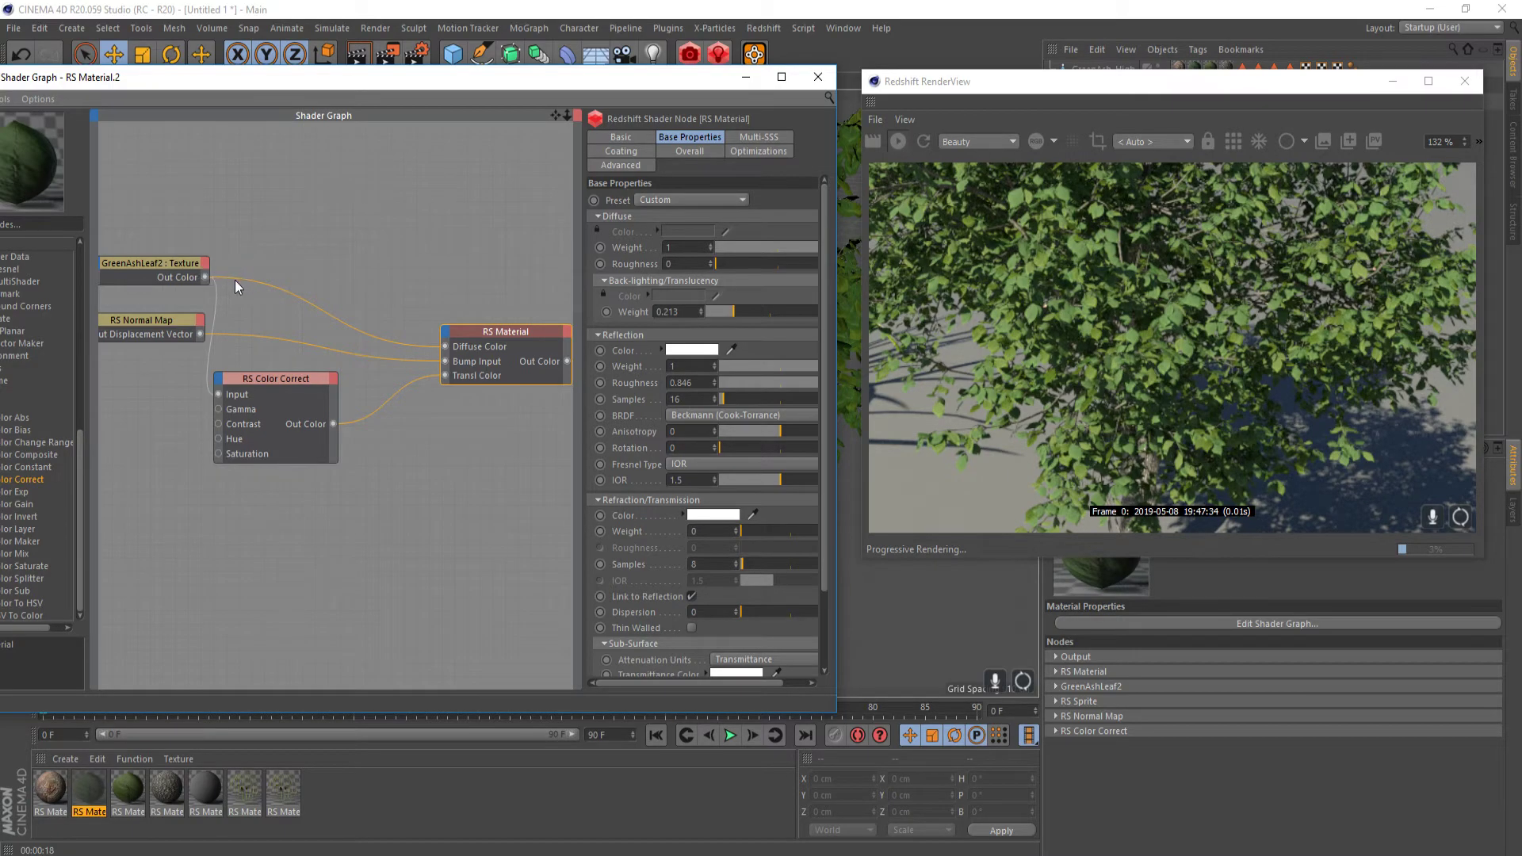
middle_click_drag(283, 307, 313, 311)
left_click(330, 411)
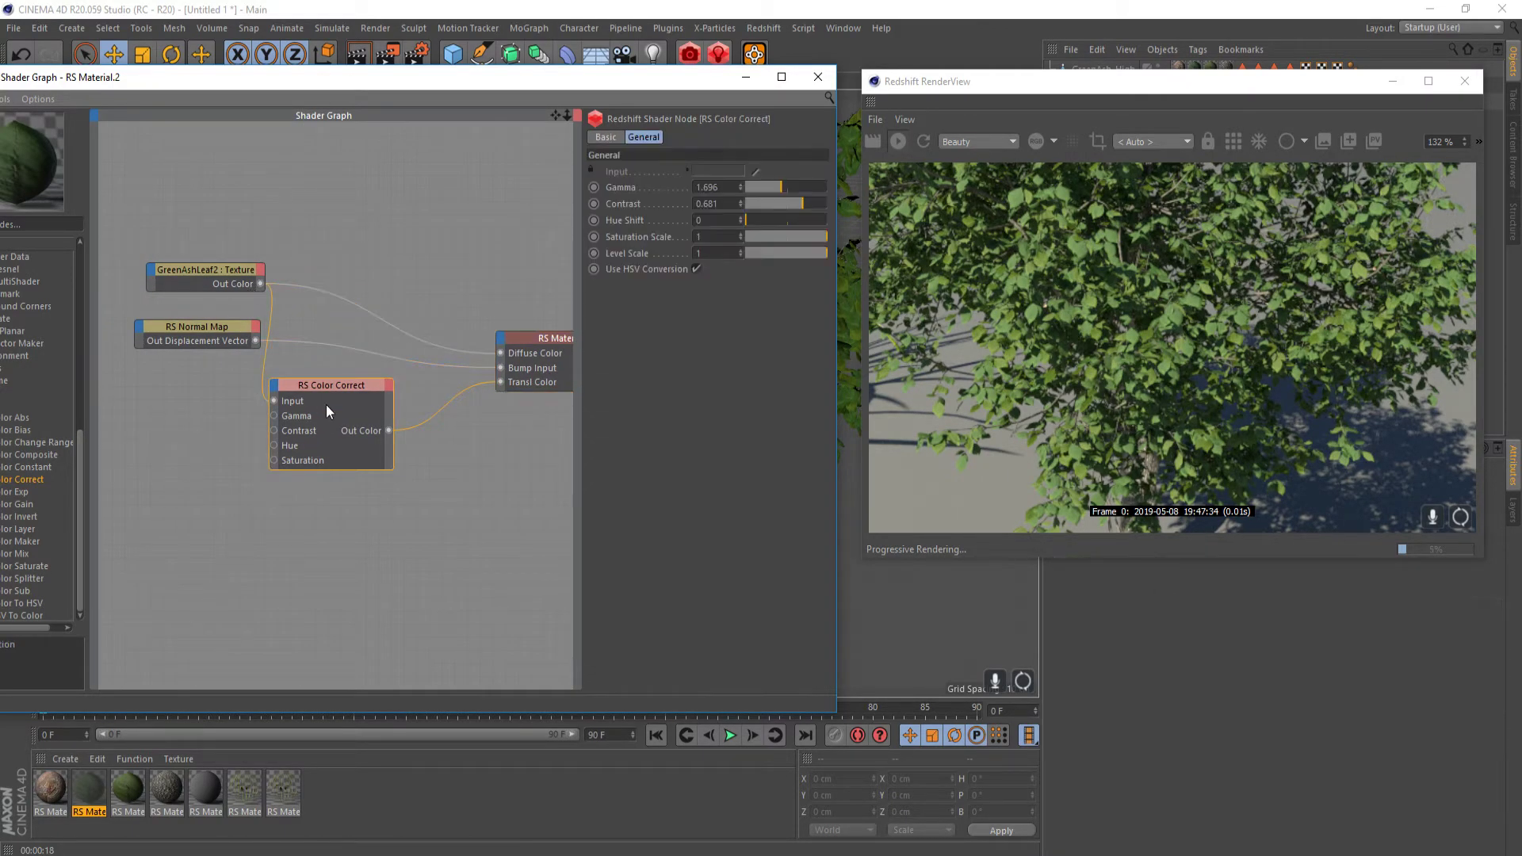
middle_click_drag(419, 426, 360, 433)
left_click(482, 355)
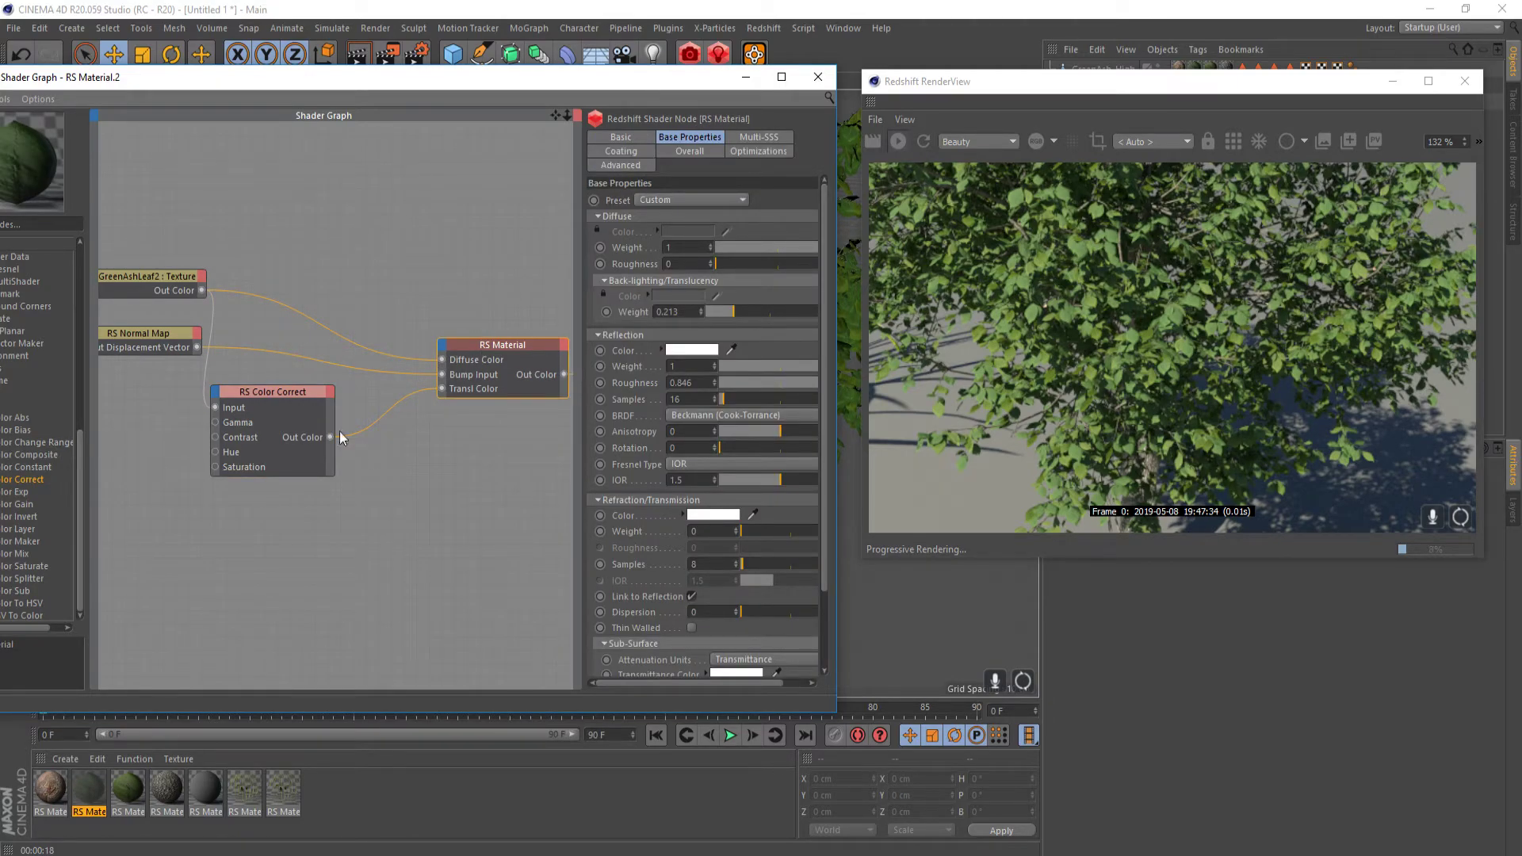
left_click(167, 275)
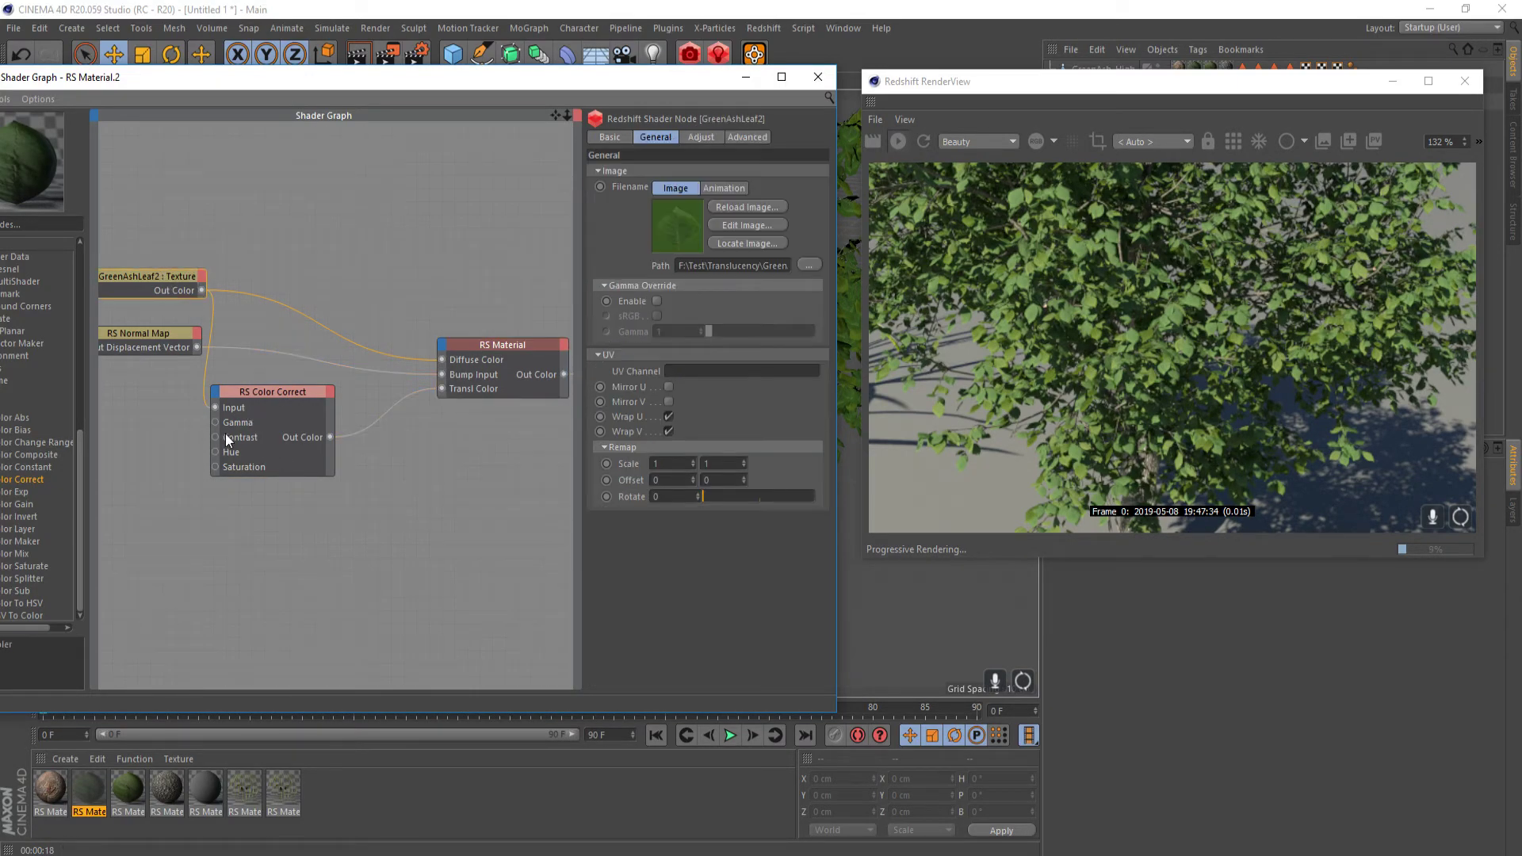
scroll(333, 469, "down", 3)
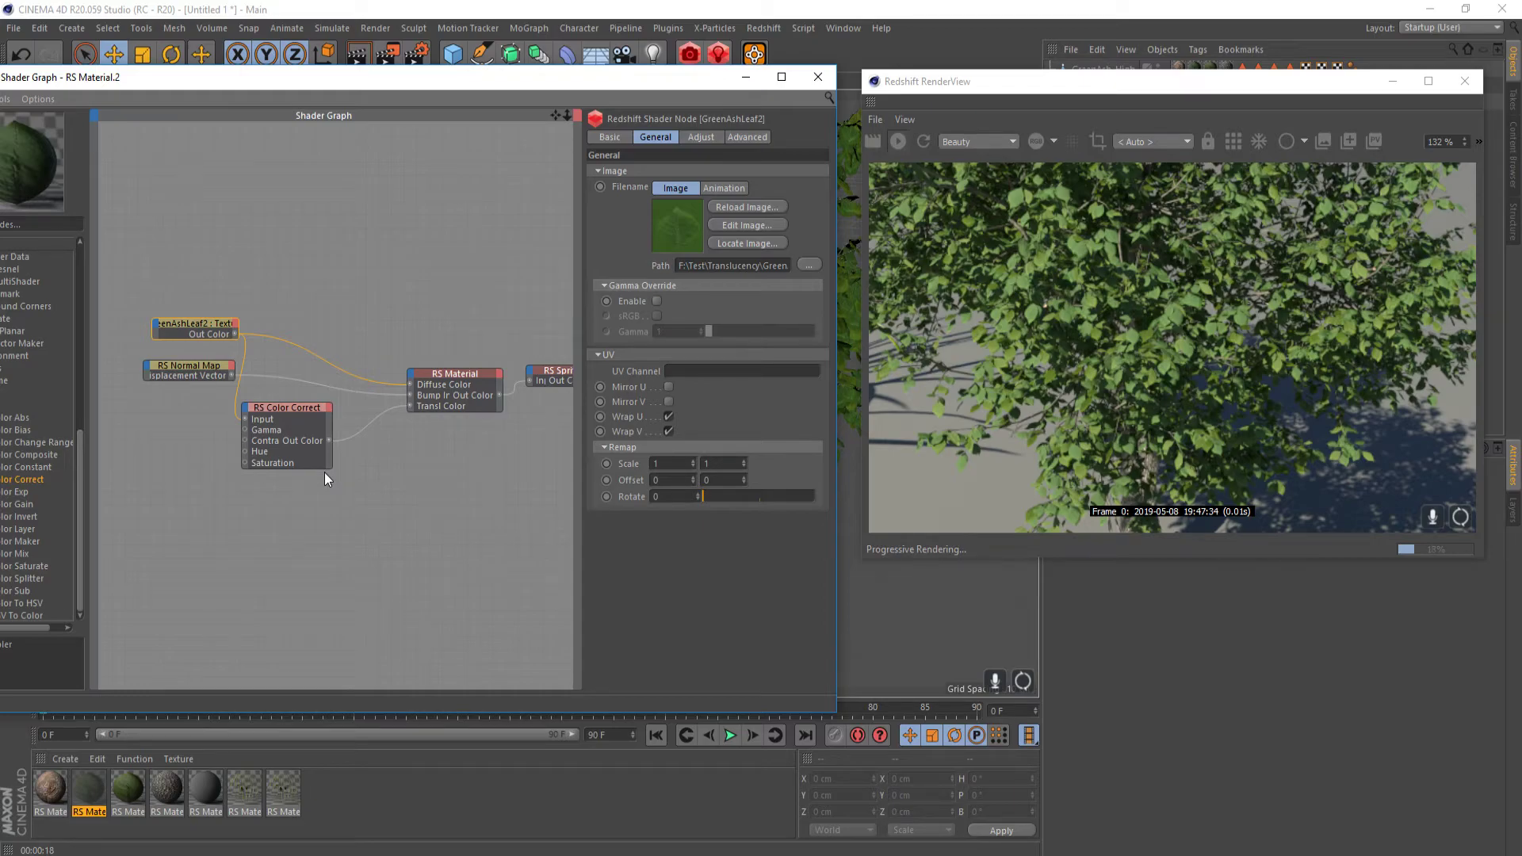
- Shift RS Color Correct's hue to 138.96 and raise Back-lighting Weight to 0.787
left_click(291, 412)
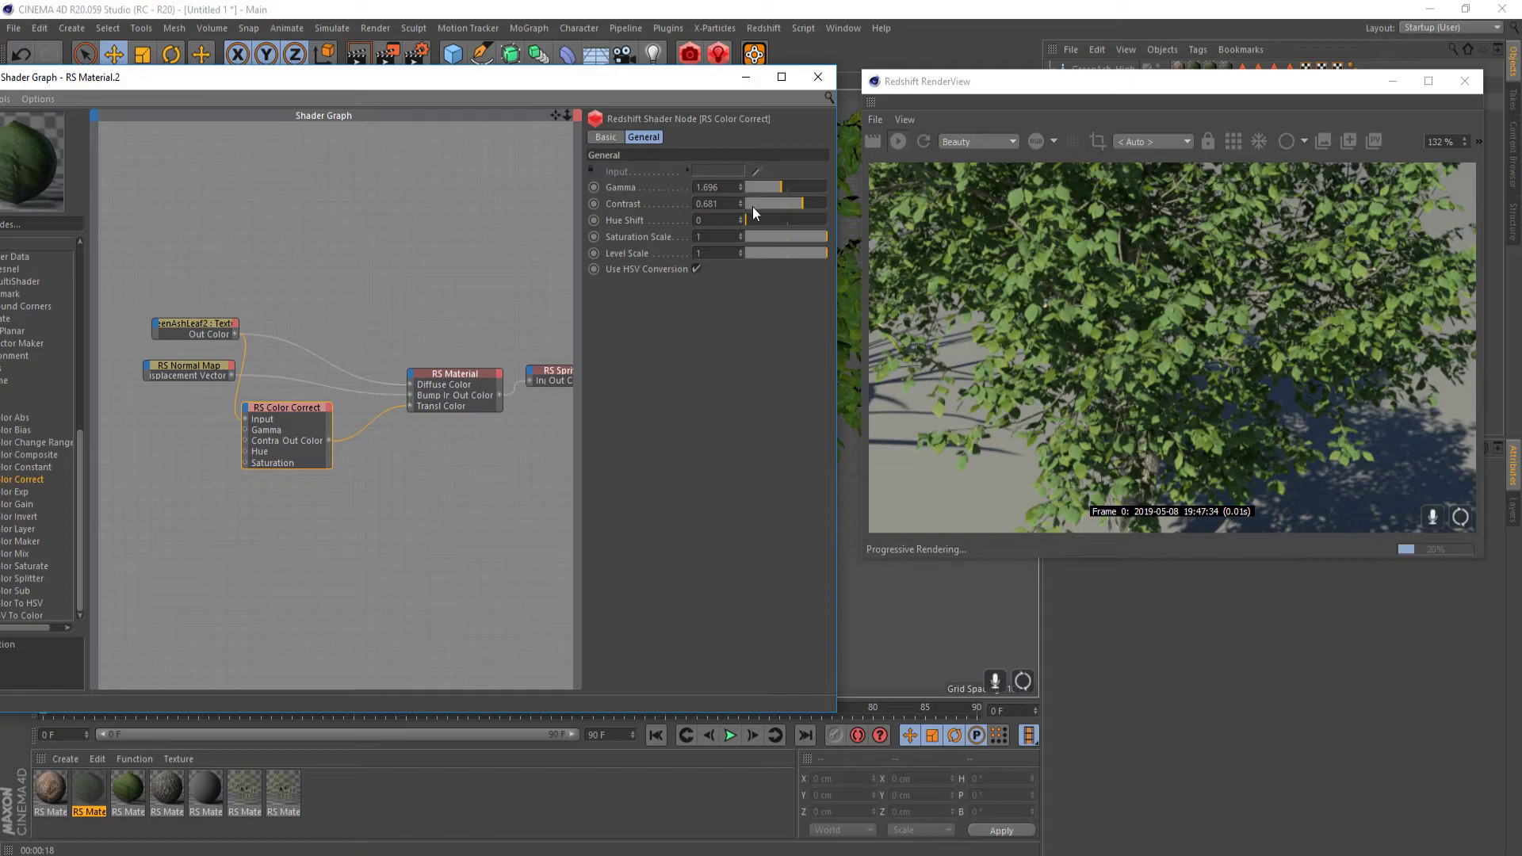
left_click_drag(750, 221, 782, 224)
left_click(469, 374)
left_click_drag(750, 311, 809, 317)
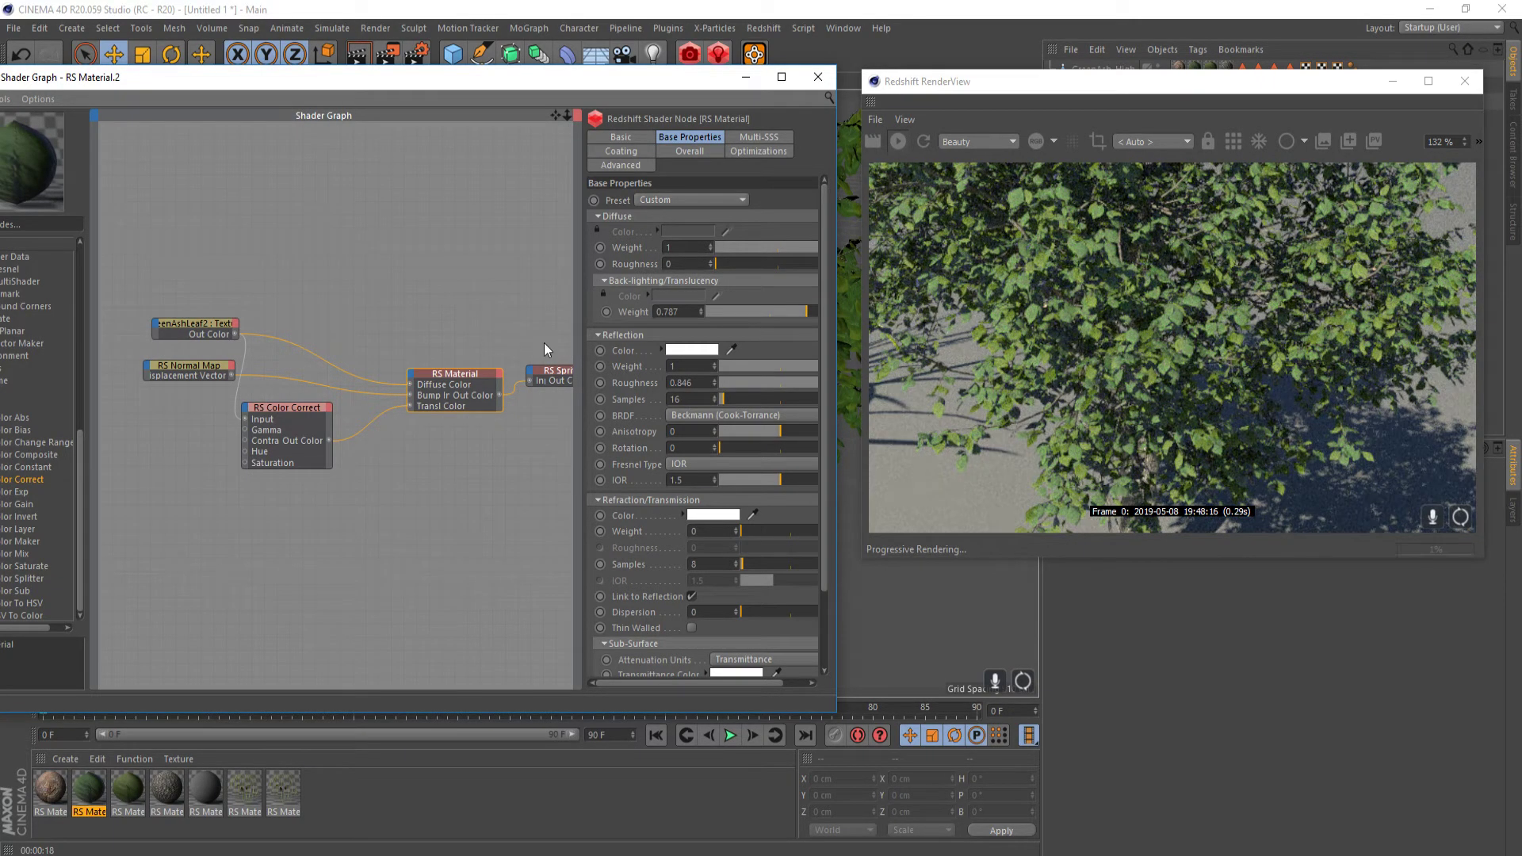
- Set the third leaf material's RS Color Correct Hue Shift to 289.8
left_click(120, 789)
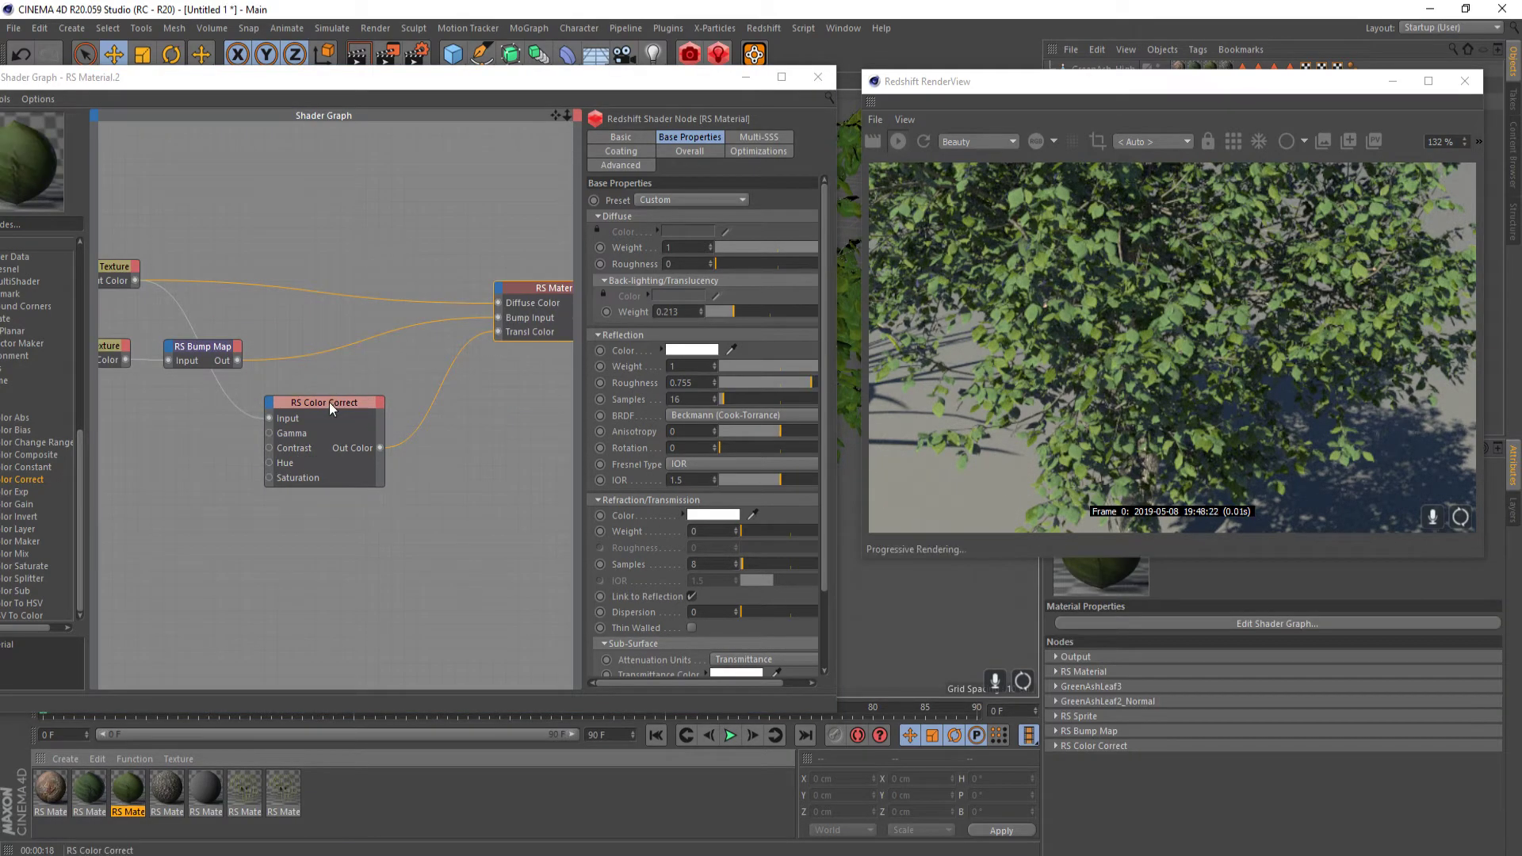
left_click(361, 406)
left_click_drag(747, 220, 812, 222)
- Set its Back-lighting Weight to 1, close the Shader Graph, and render to the Picture Viewer
left_click(508, 314)
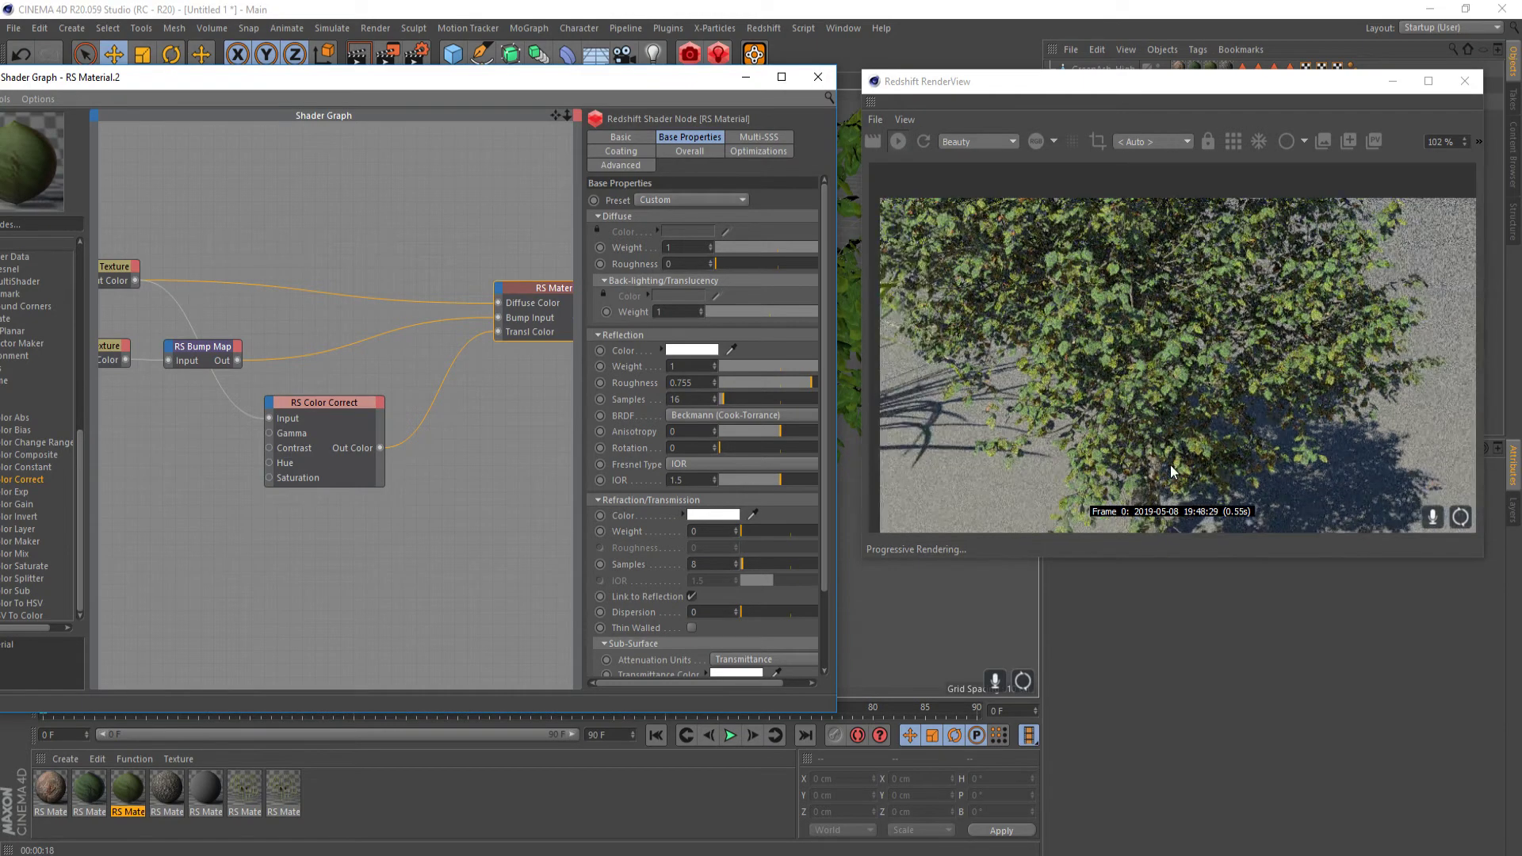
scroll(1193, 317, "down", 2)
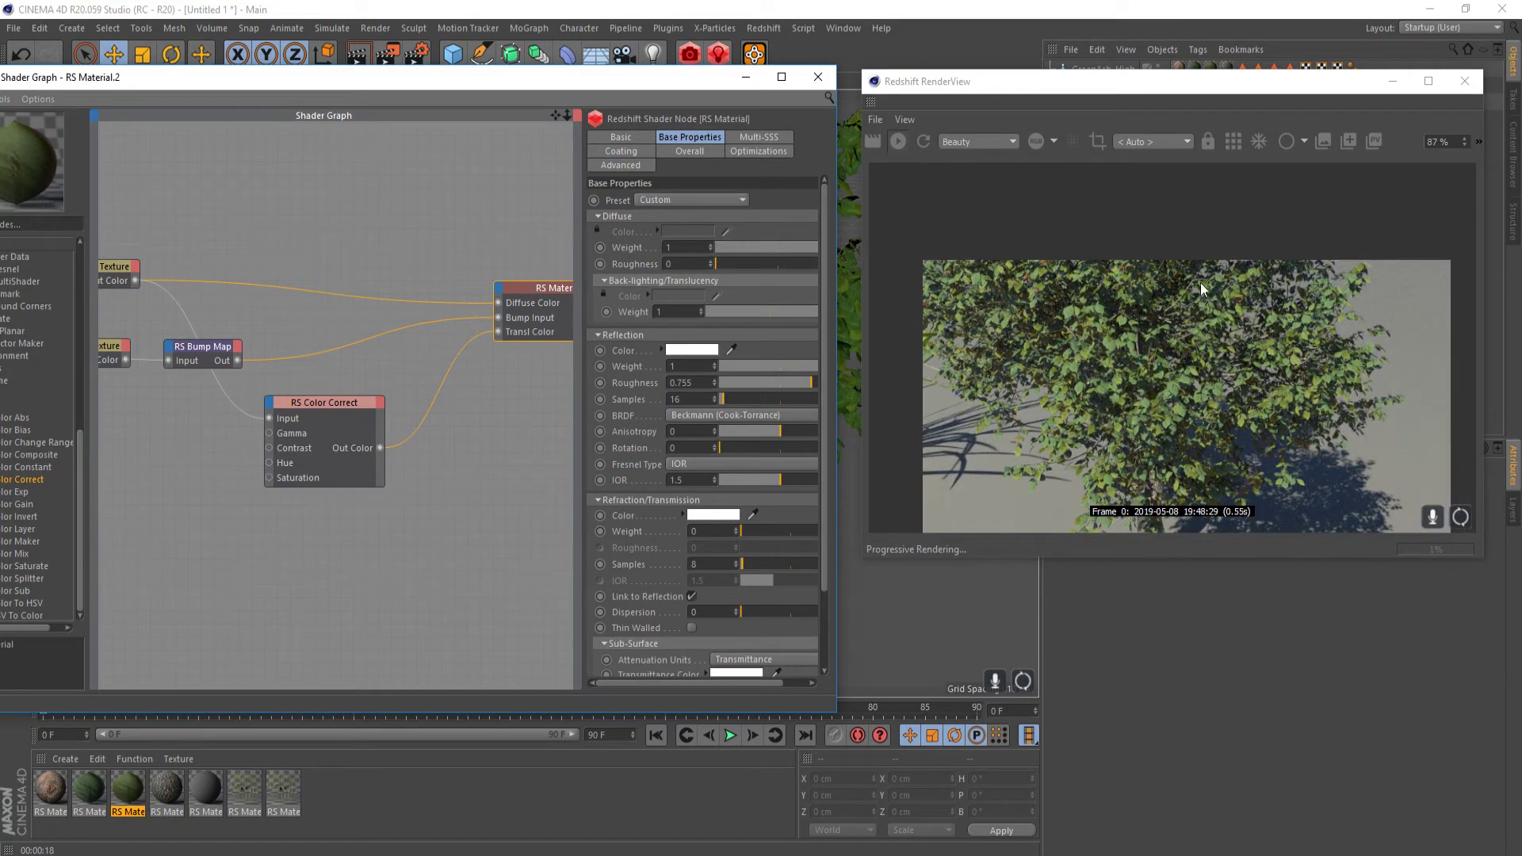
left_click_drag(1193, 309, 1149, 224)
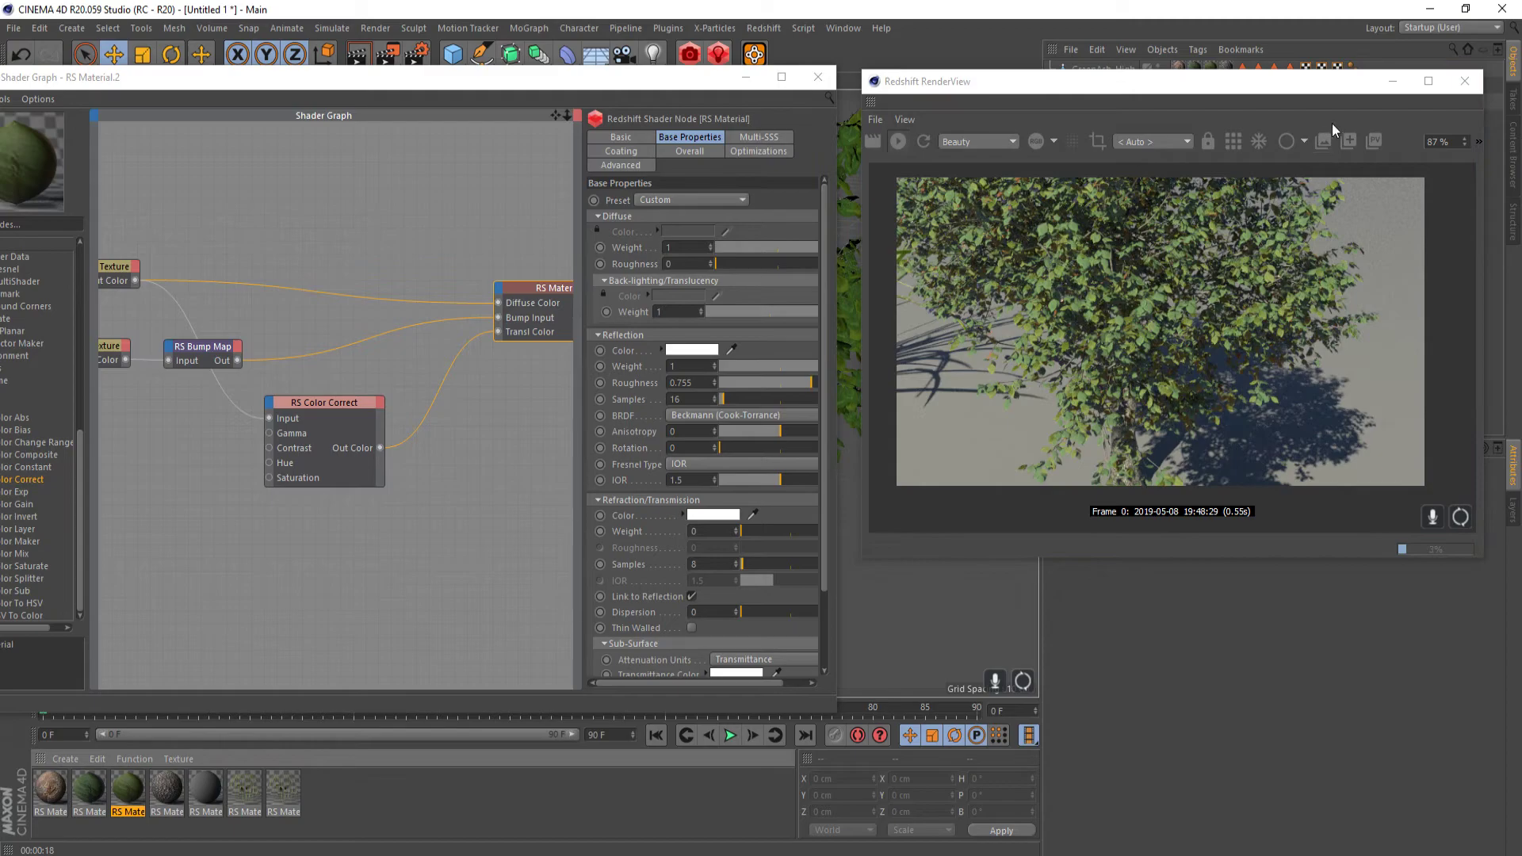
left_click(818, 77)
left_click(386, 64)
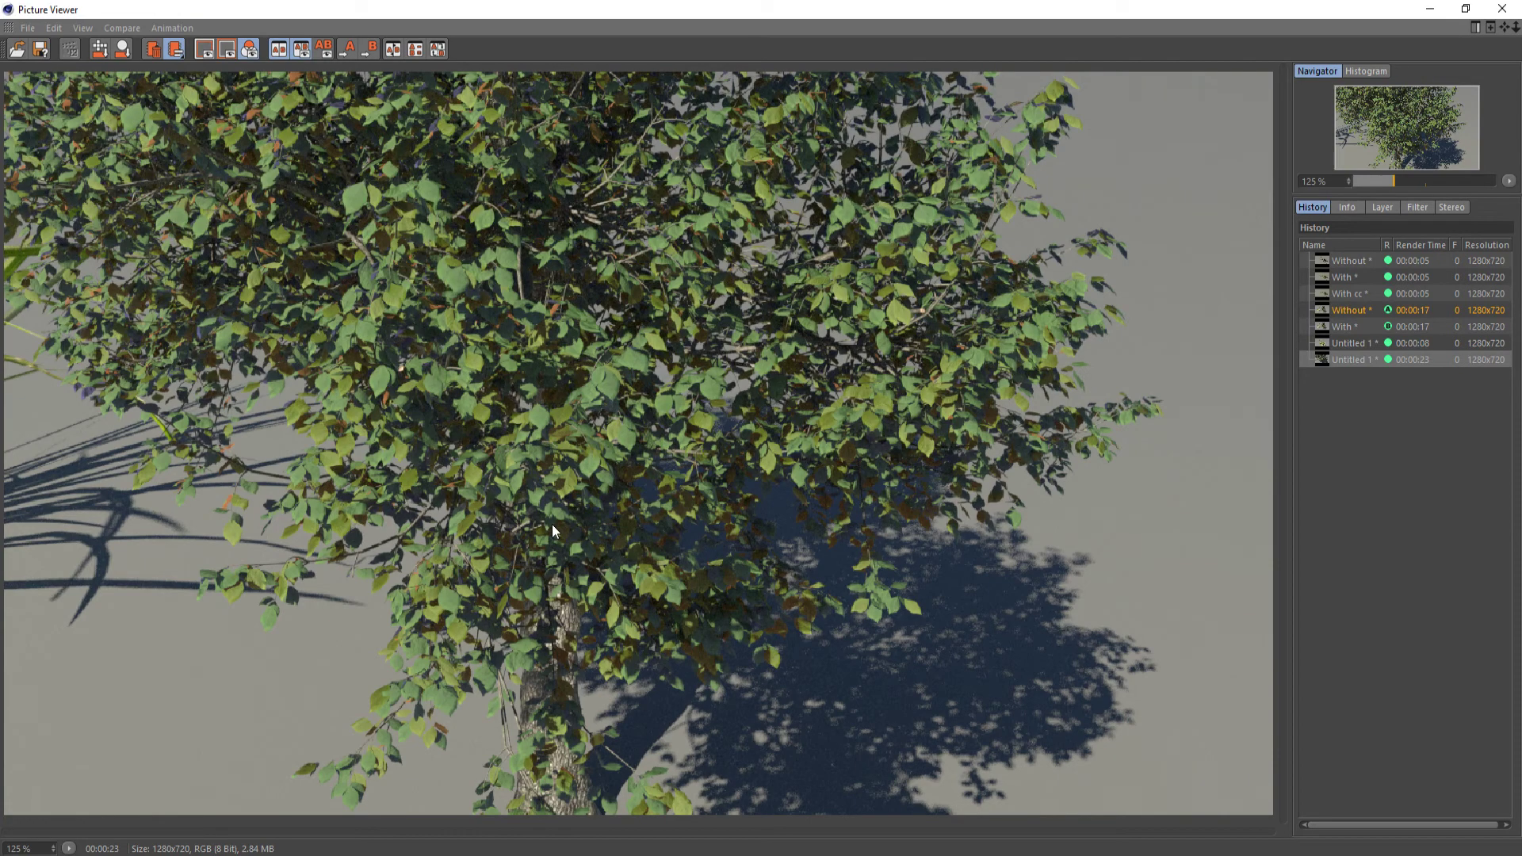
- Zoom the finished 23-second tree render out to 100% in the Picture Viewer
scroll(594, 526, "down", 1)
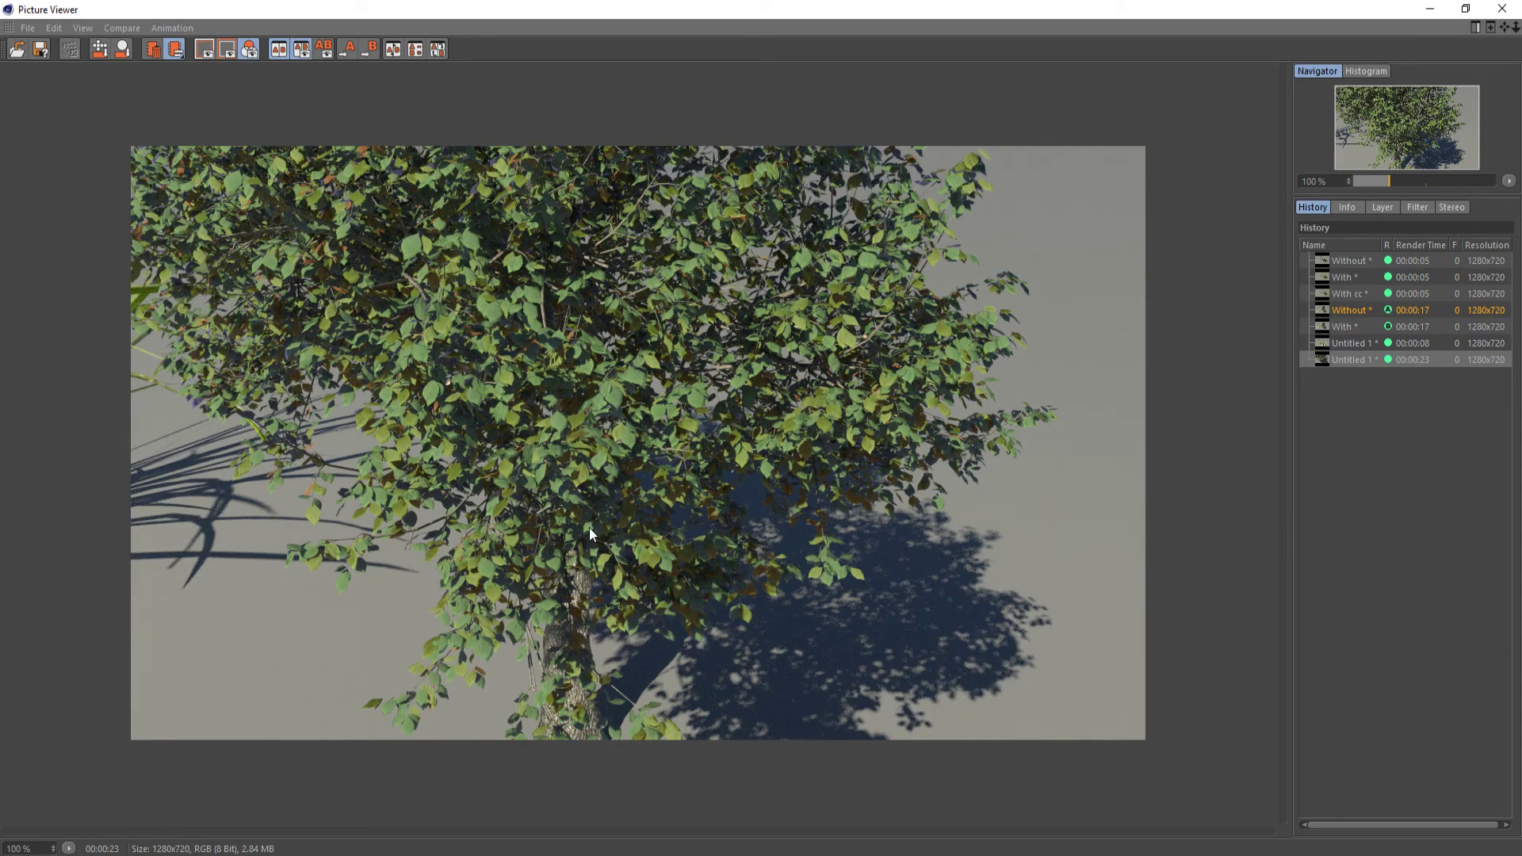